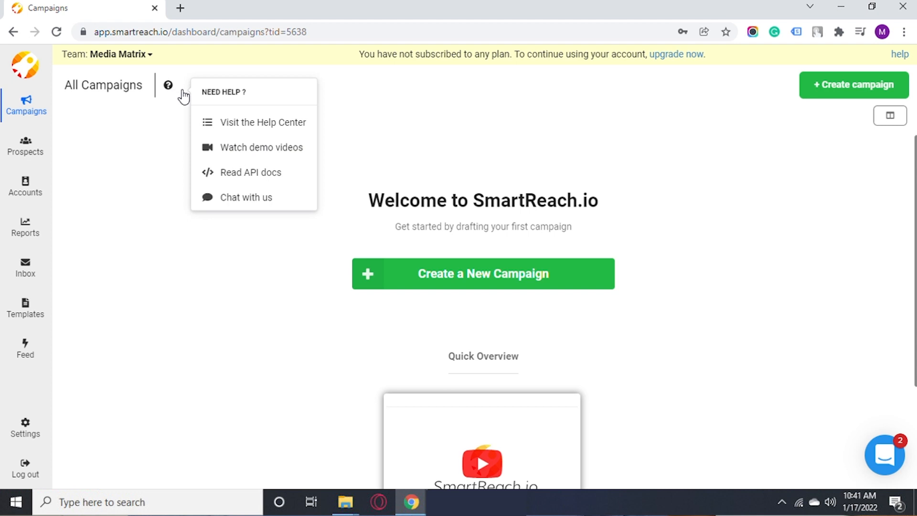
Step: Open the Help Center documentation from the All Campaigns help icon
click(234, 124)
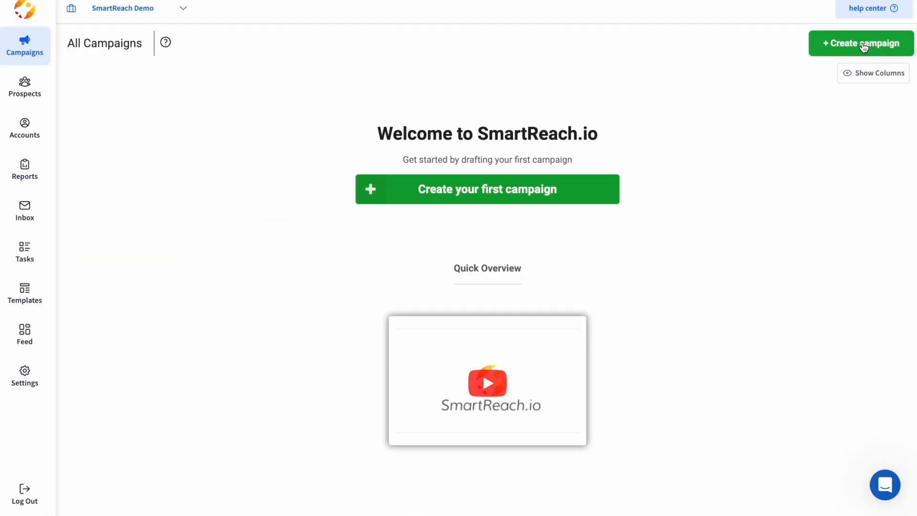
Step: Create an Email Campaign named 'Demo Campaign' with the other team member as owner
click(548, 189)
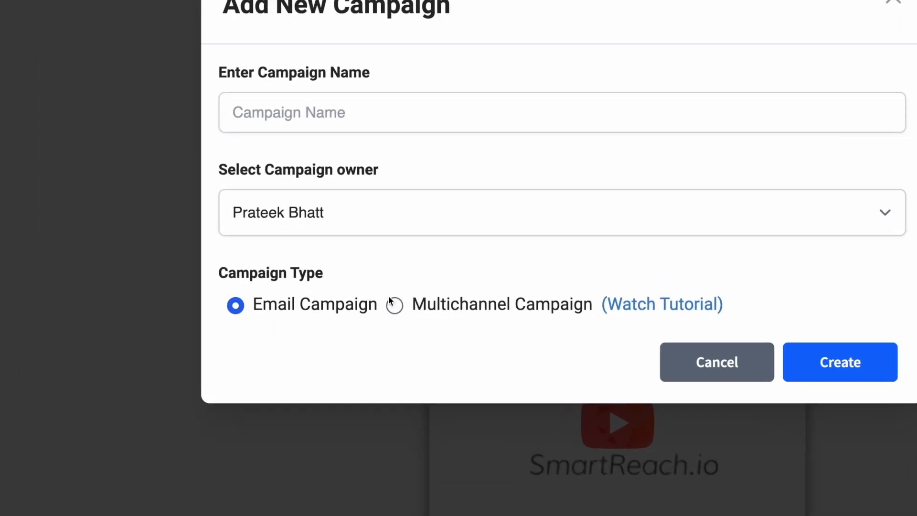
click(397, 305)
click(247, 304)
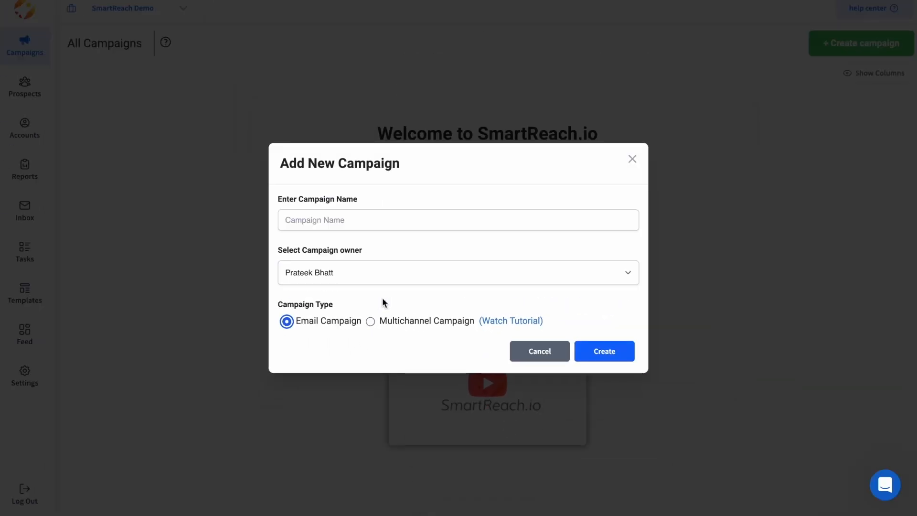
click(371, 220)
text(Demo Campaign)
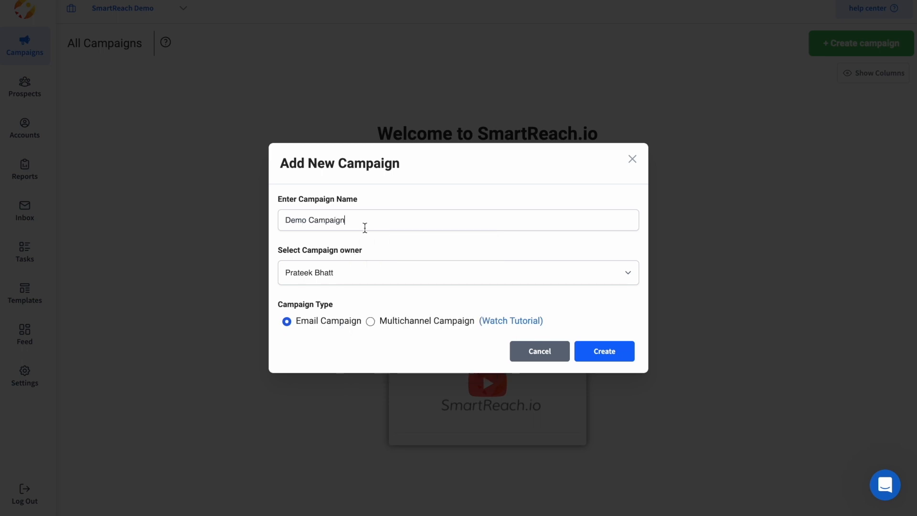
click(422, 265)
click(371, 288)
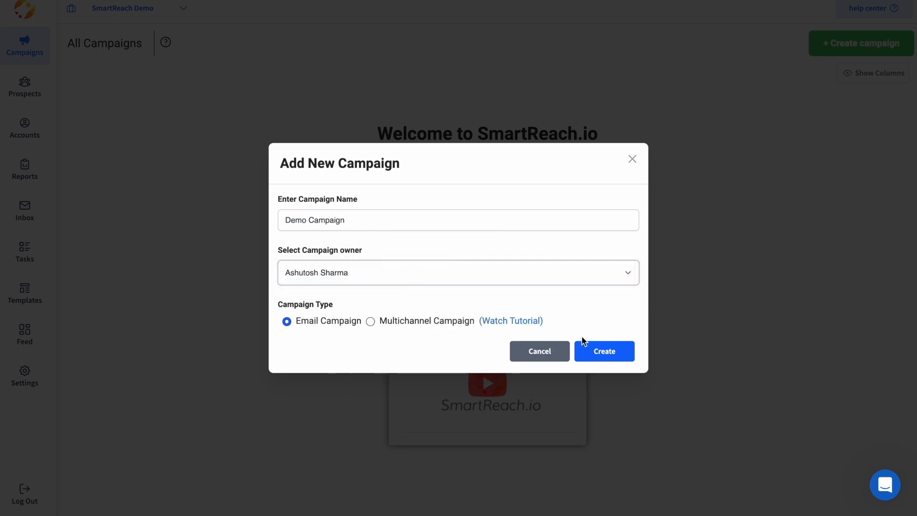
click(615, 352)
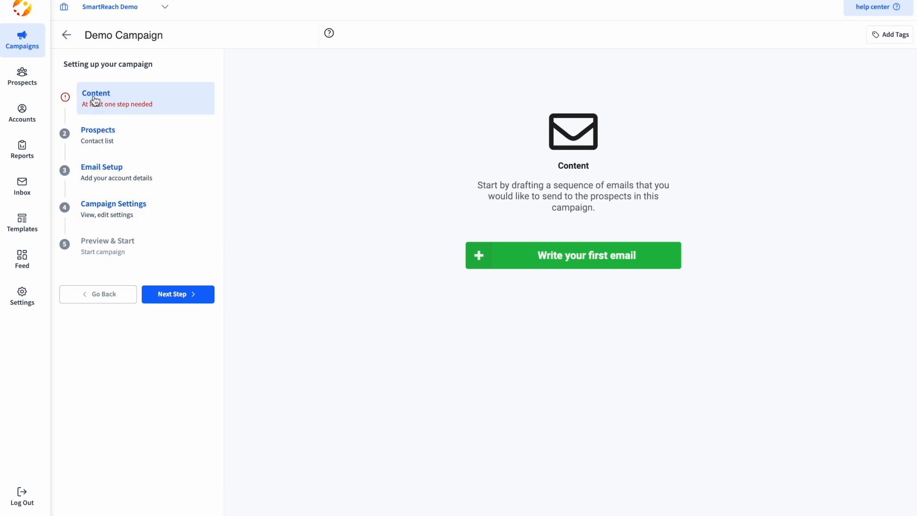
Step: Start the first email with the first suggested subject line and paste the prepared body
click(573, 260)
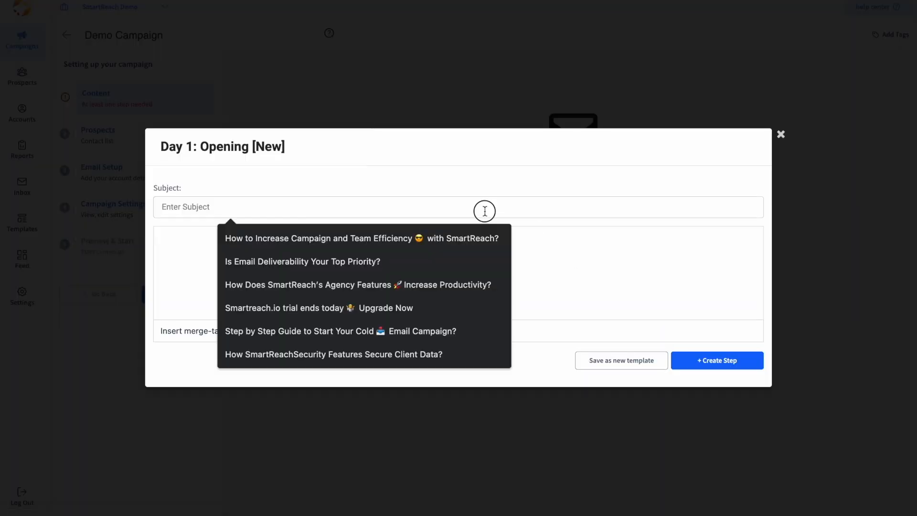
click(370, 239)
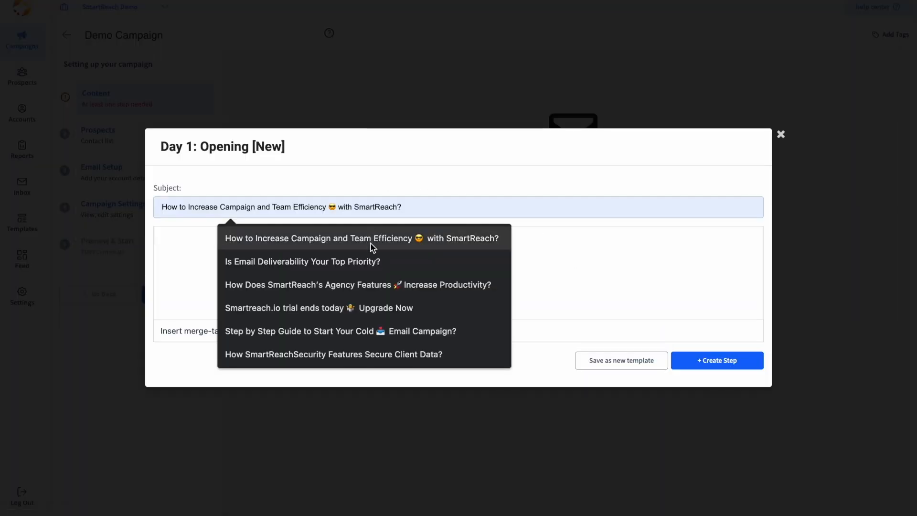
drag(160, 209, 429, 203)
click(433, 208)
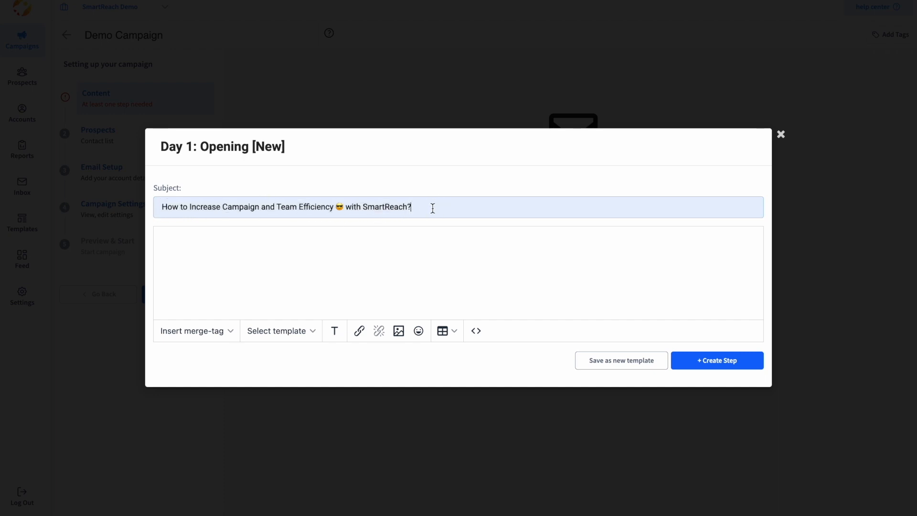
text(Hi {{first_name}},  SmartReach can help {{company}} to boost productivity and achieve higher deliverability.  Are you available for a 10-minute call to see how we could help {{company}}`s sales team?  Best regards, {{signature}})
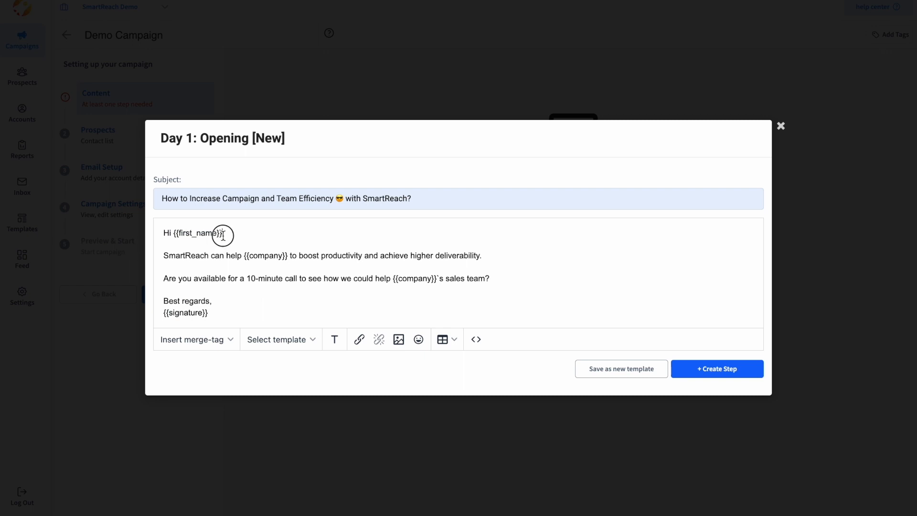
Step: Inspect the {{first_name}} and {{company}} merge tags and the merge tag list, leaving them unchanged
drag(223, 234, 172, 235)
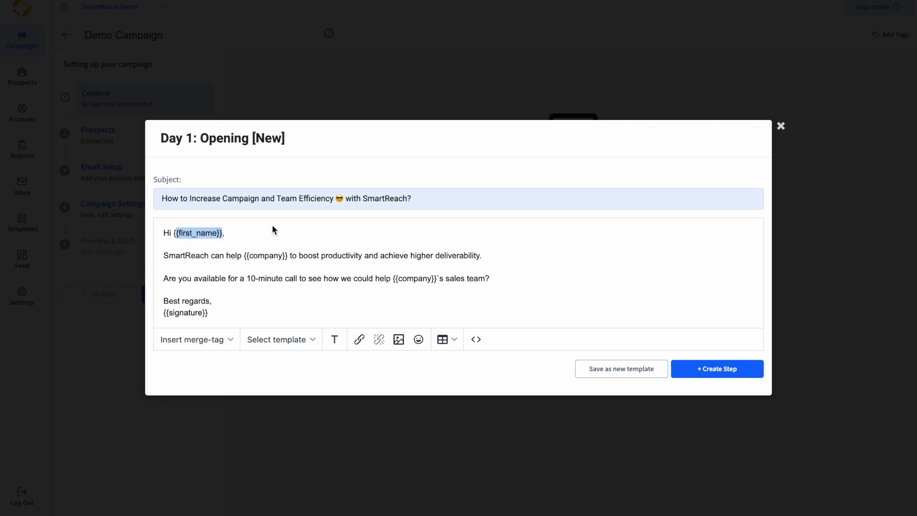
click(201, 340)
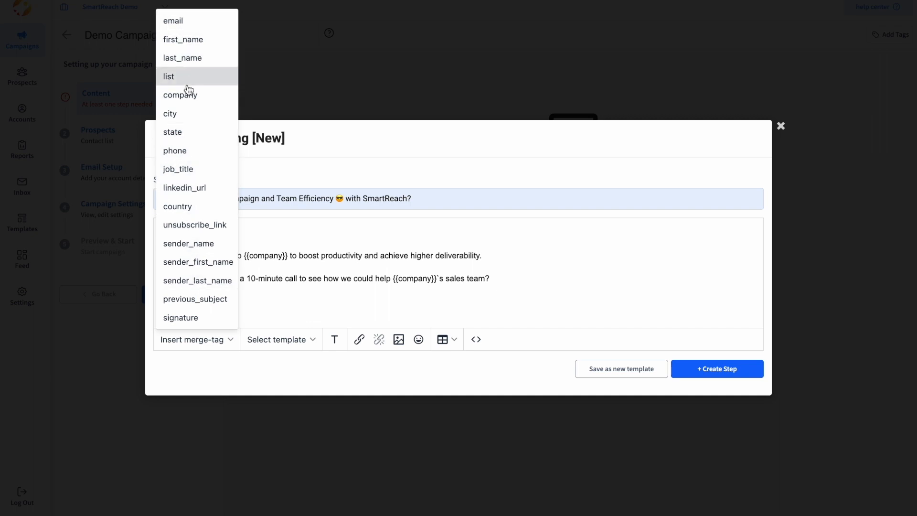
click(289, 231)
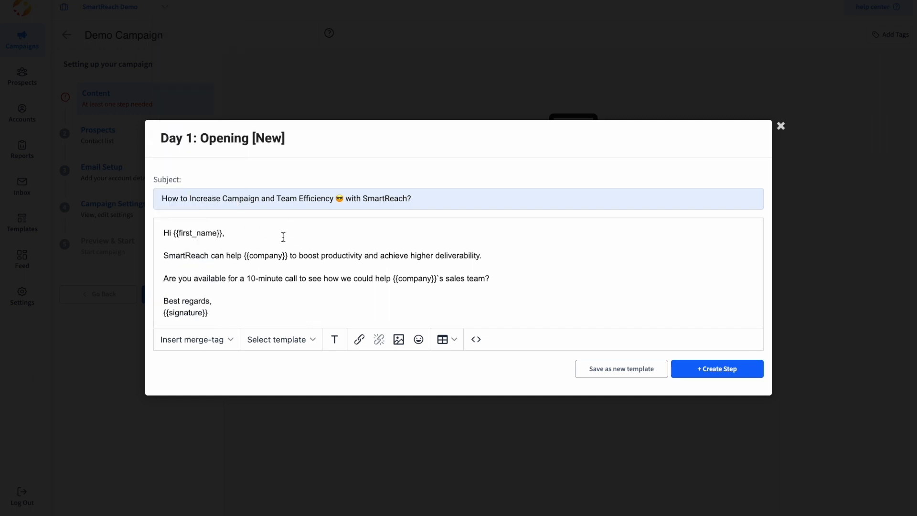
drag(246, 257, 289, 253)
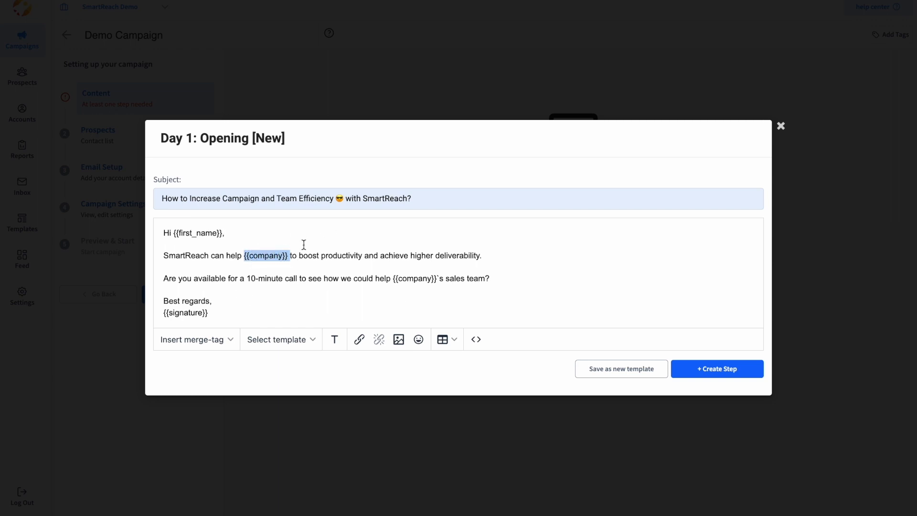
click(342, 260)
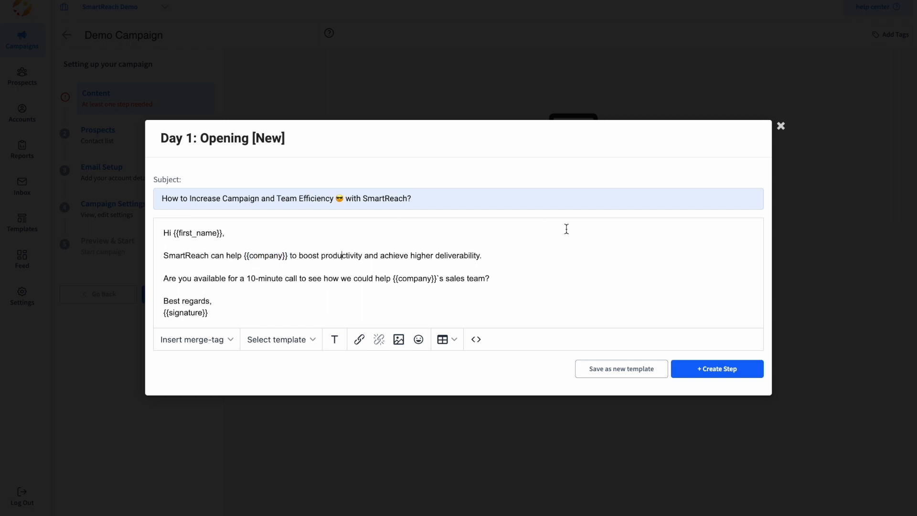
Step: Preview the editor's formatting, link, image, emoji, table and HTML source tools, closing each
click(334, 342)
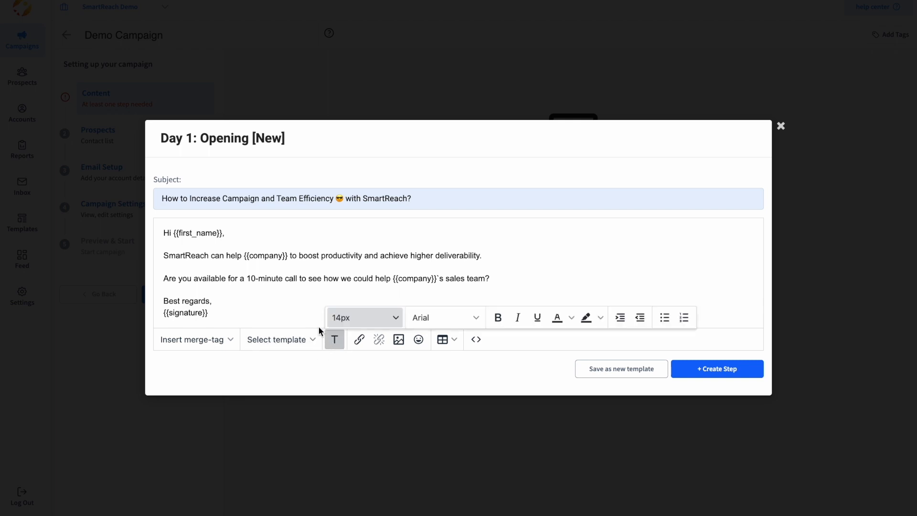
click(566, 292)
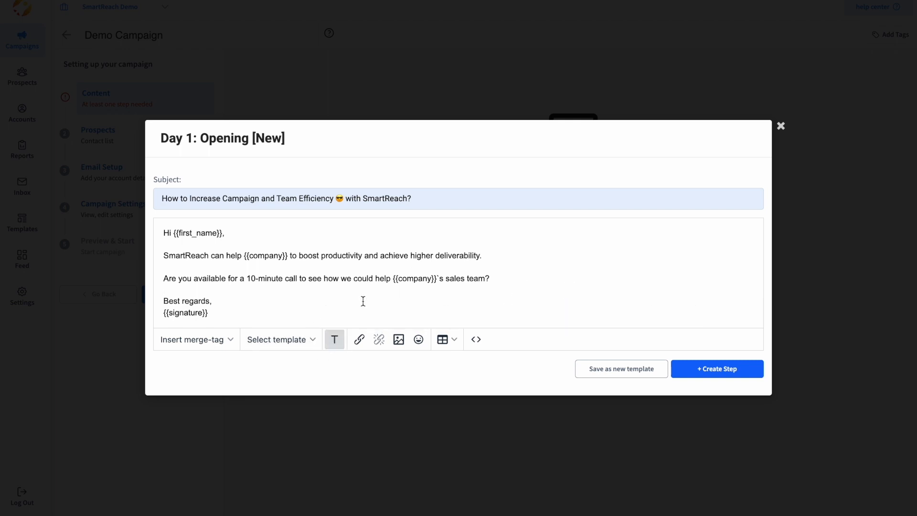
click(359, 339)
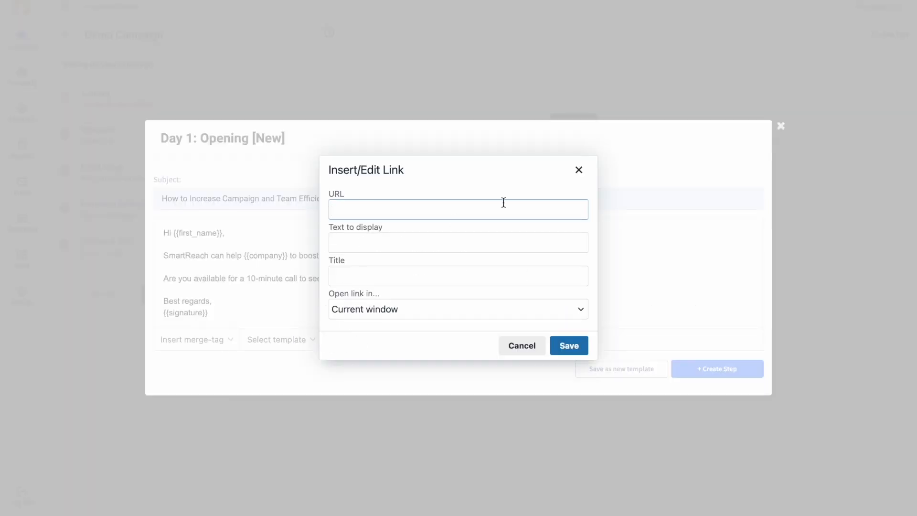
click(578, 170)
click(399, 338)
click(579, 186)
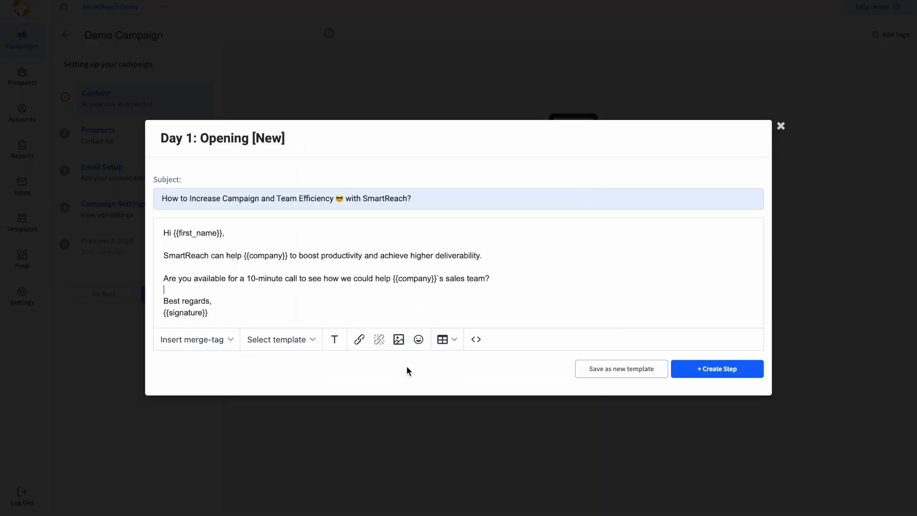
click(411, 341)
click(579, 158)
click(450, 340)
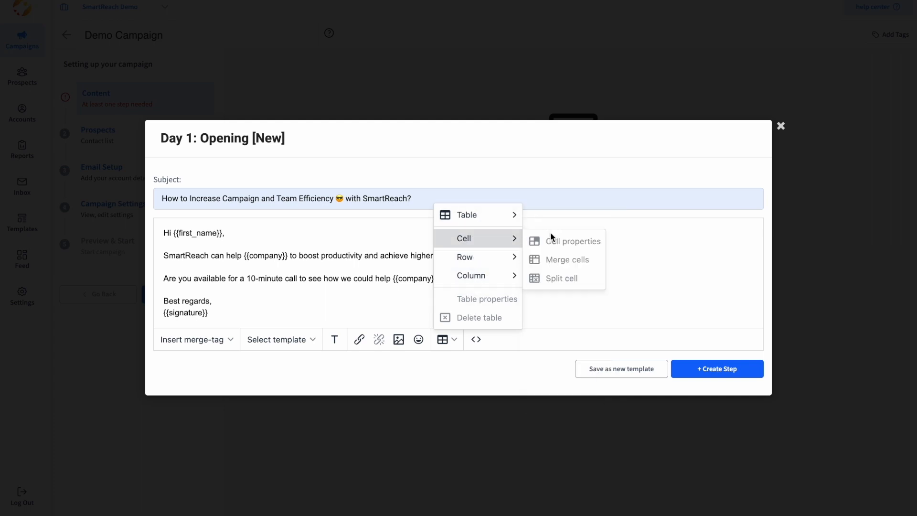
click(660, 256)
click(477, 340)
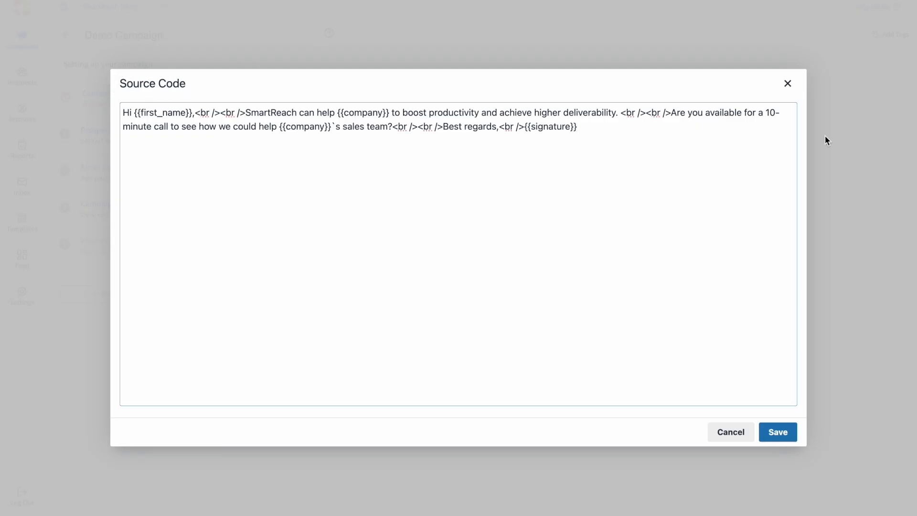
click(788, 84)
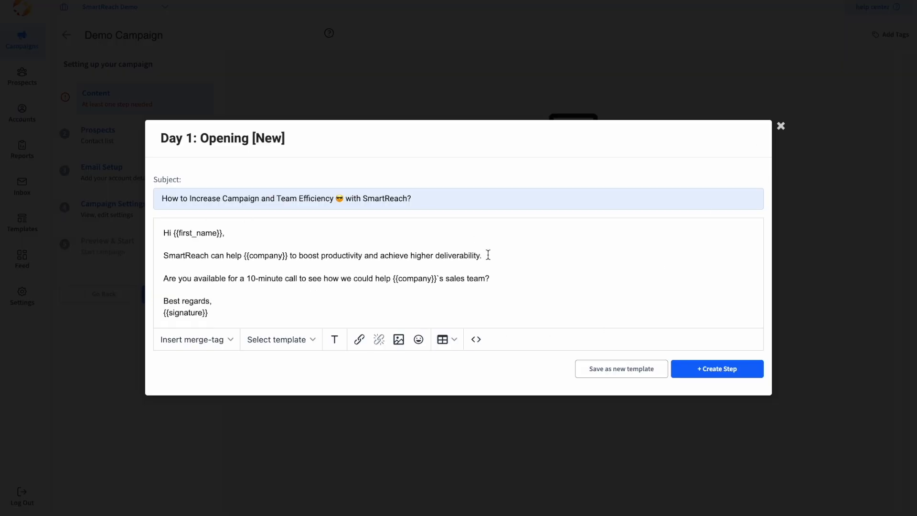
Step: Save the email as a new template shared with the team
click(617, 375)
click(563, 262)
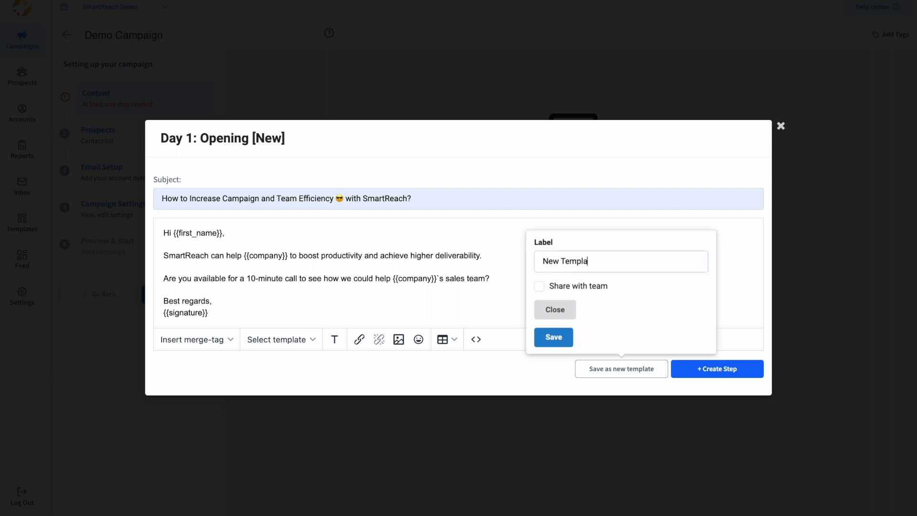
click(540, 287)
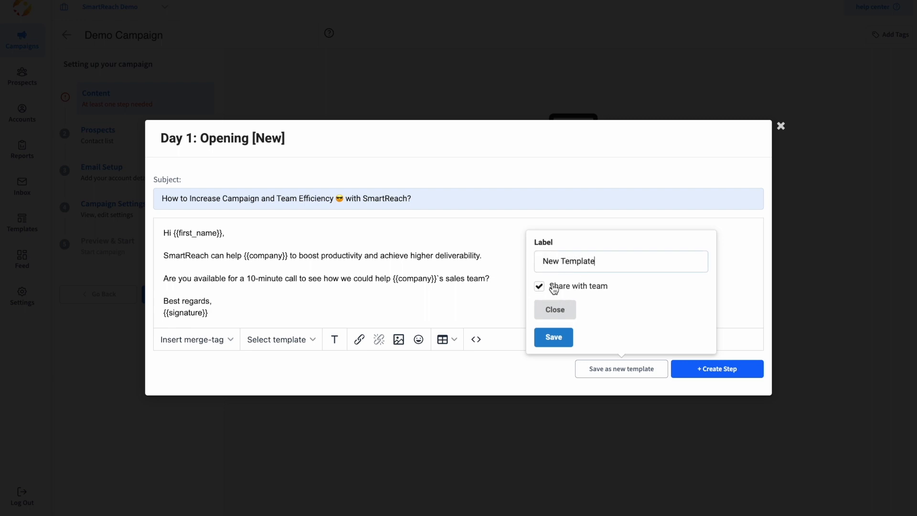
click(554, 337)
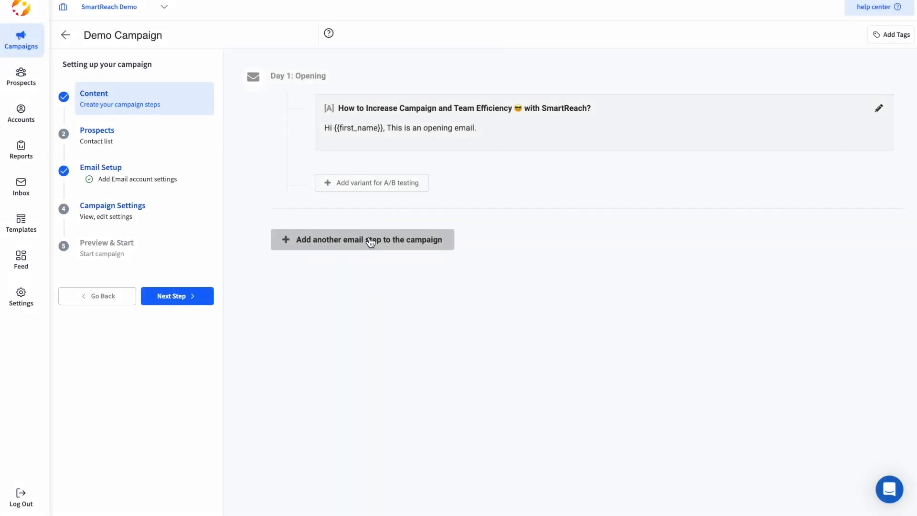
Step: Add a Day 2 follow-up email containing the pasted follow-up message
click(369, 243)
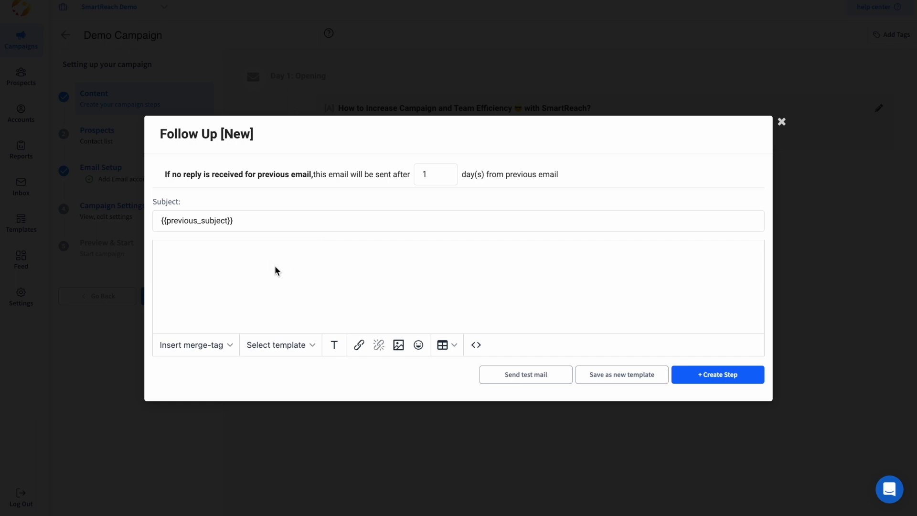
text(Hey {{first_name}},  Doing my first follow up.)
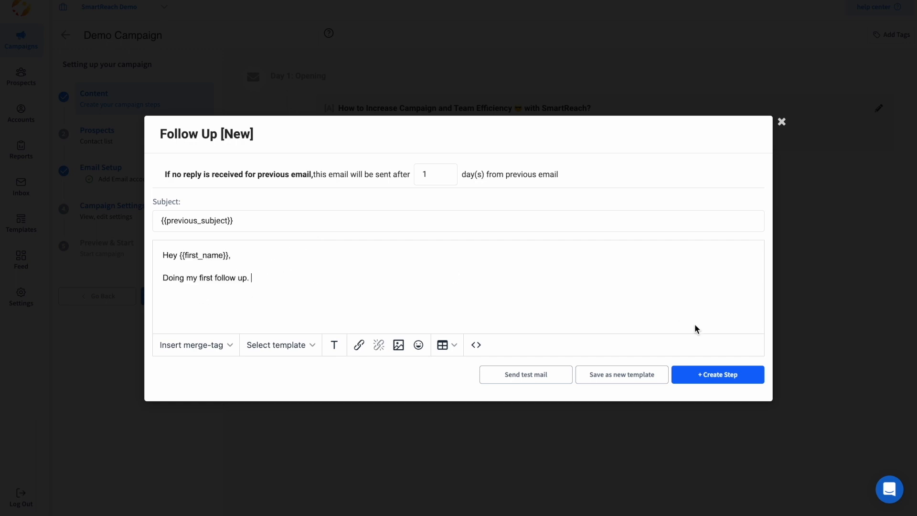
click(706, 376)
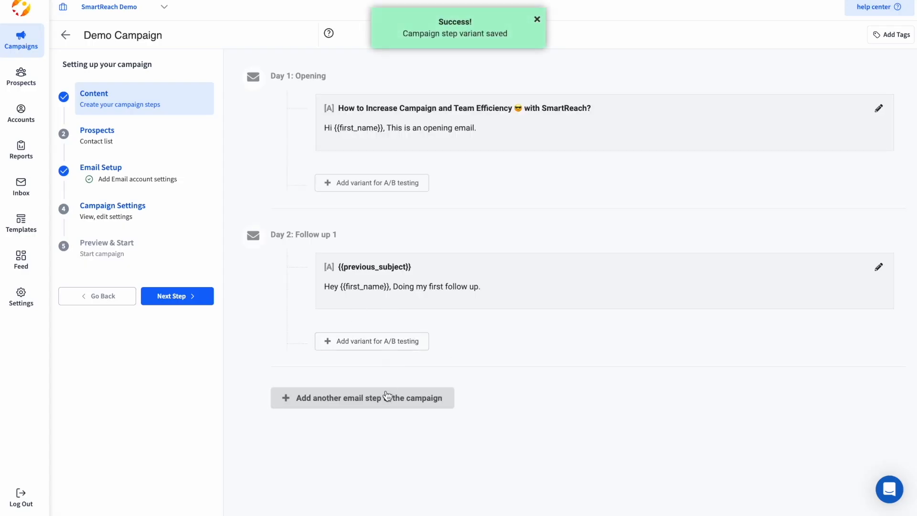
Step: Add a third email reading 'Doing my second follow up.' sent 3 days after the previous one
click(387, 395)
text(Hey {{first_name}},  Doing my first follow up.)
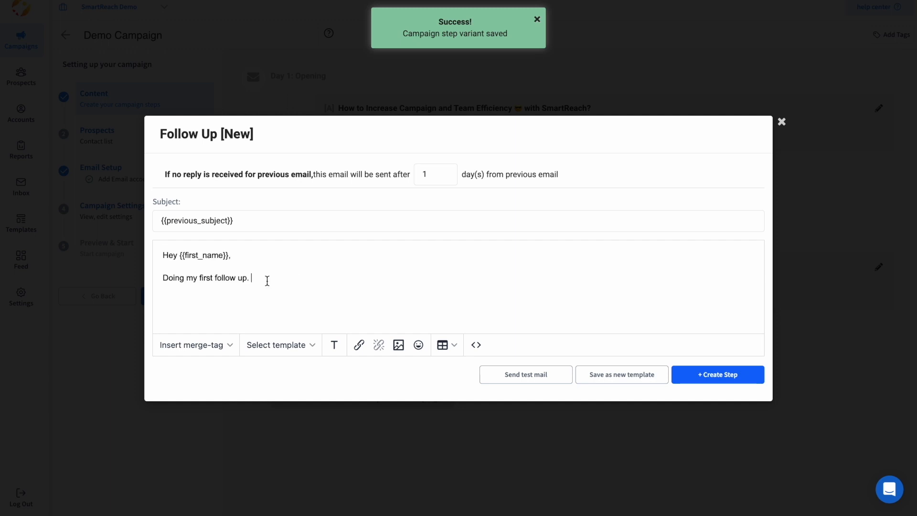
double_click(205, 278)
text(second)
click(434, 174)
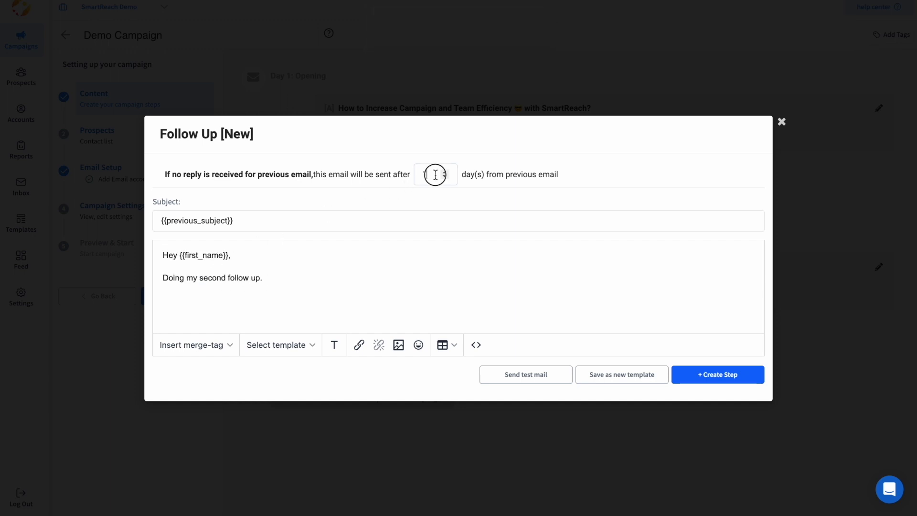
click(445, 172)
click(445, 172)
drag(210, 174, 369, 174)
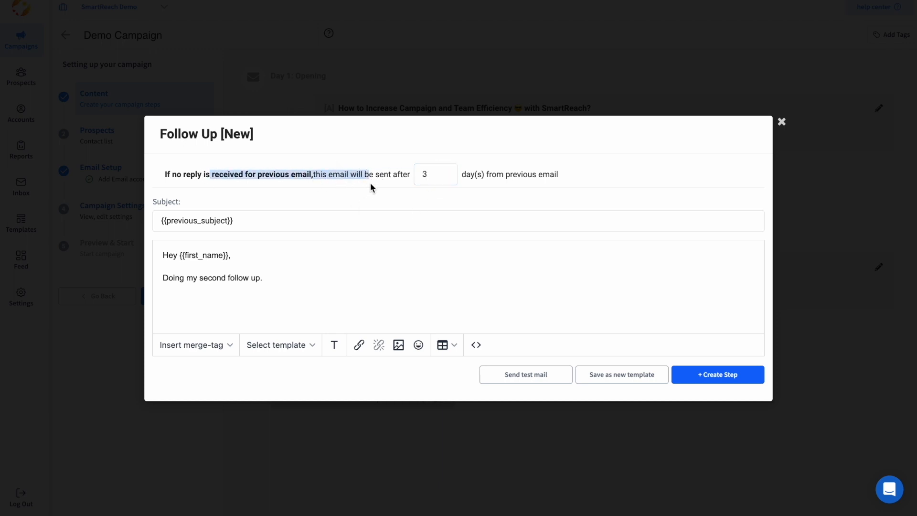
click(722, 376)
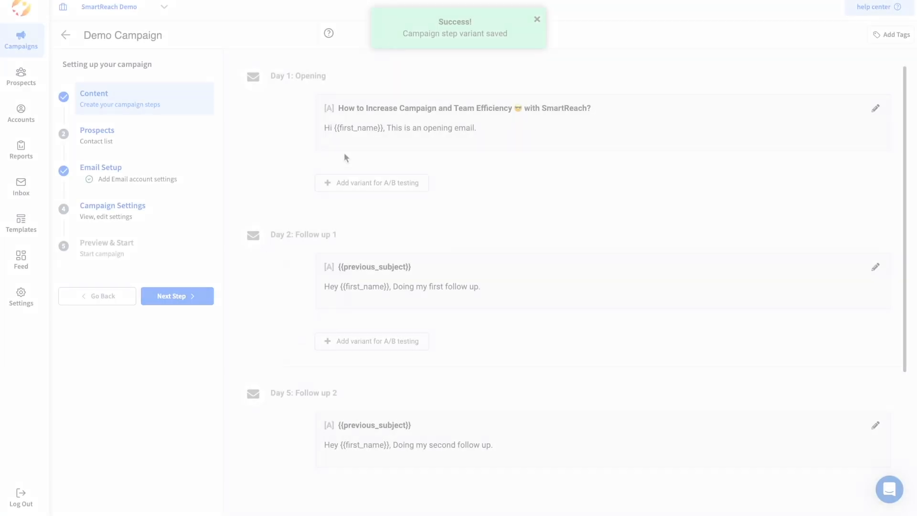
Step: Add B variants to the Day 1 opening, with subject 'Version 2', and to the Day 2 follow-up
click(382, 189)
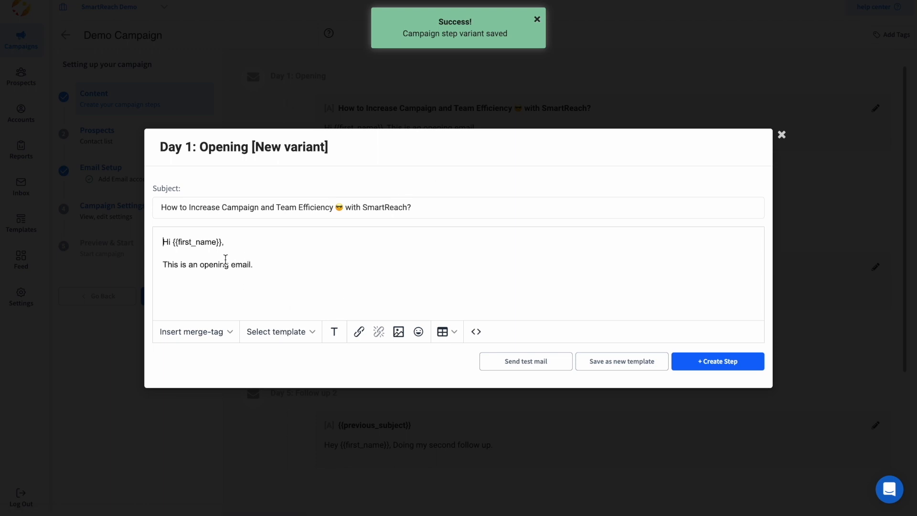
triple_click(231, 205)
text(Version 2)
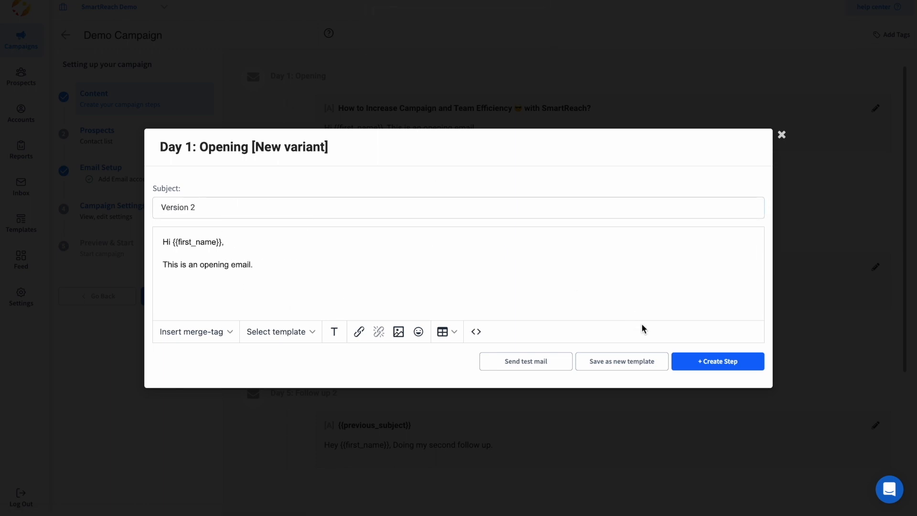
click(706, 364)
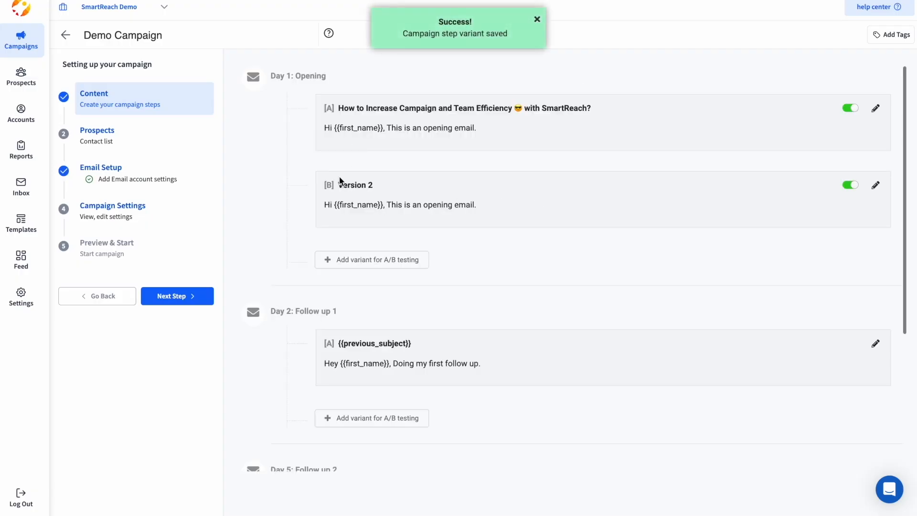
scroll(368, 335, down, 2)
click(375, 336)
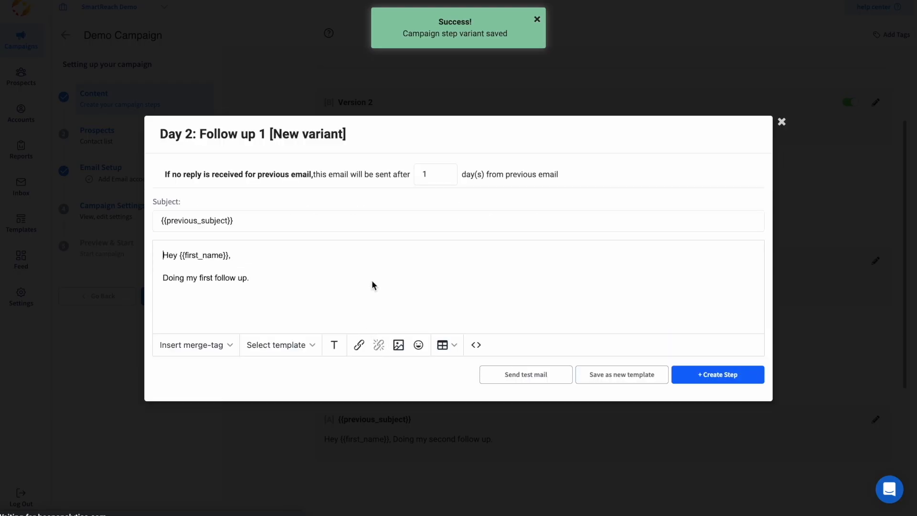
click(742, 376)
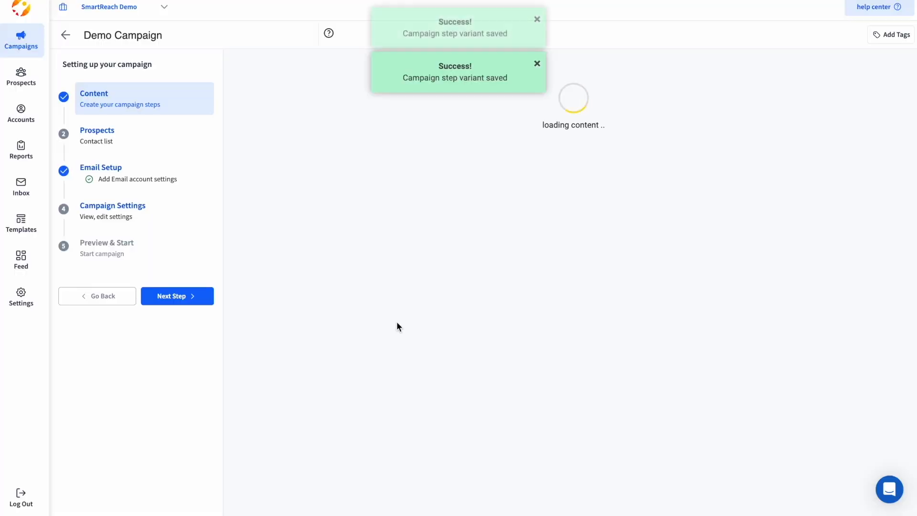
scroll(359, 208, down, 1)
scroll(359, 207, up, 2)
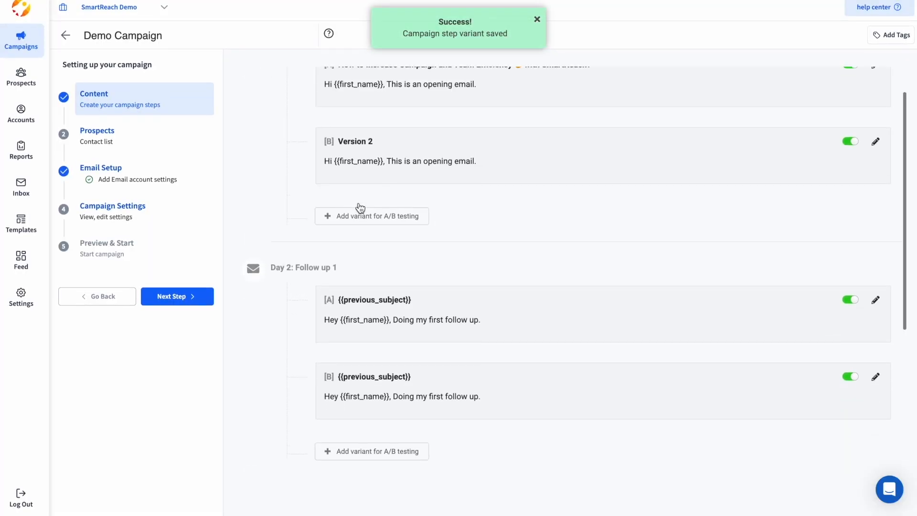
Step: Send a test mail of the Day 1 [A] opening email
click(444, 136)
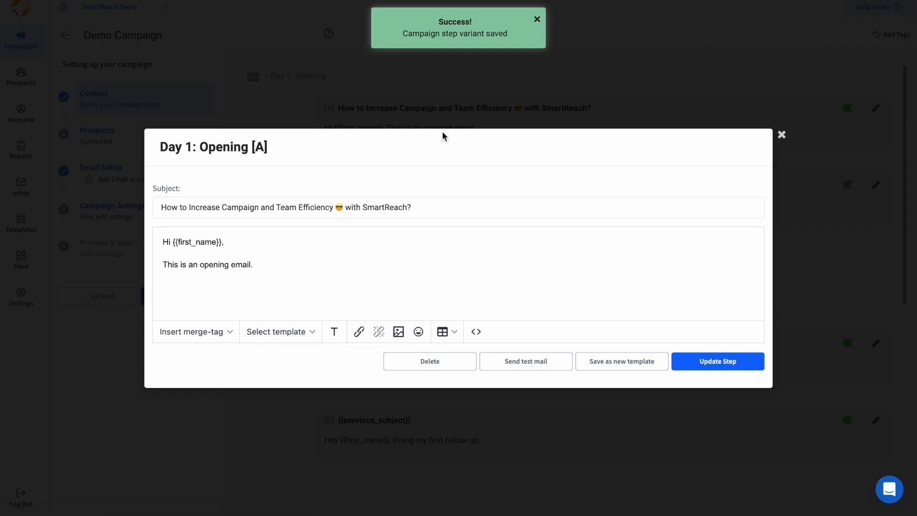
click(535, 366)
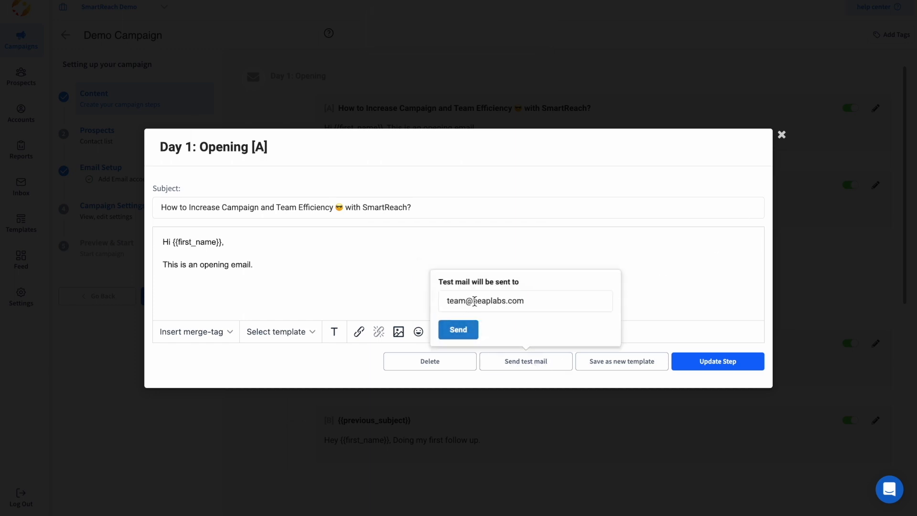
click(458, 330)
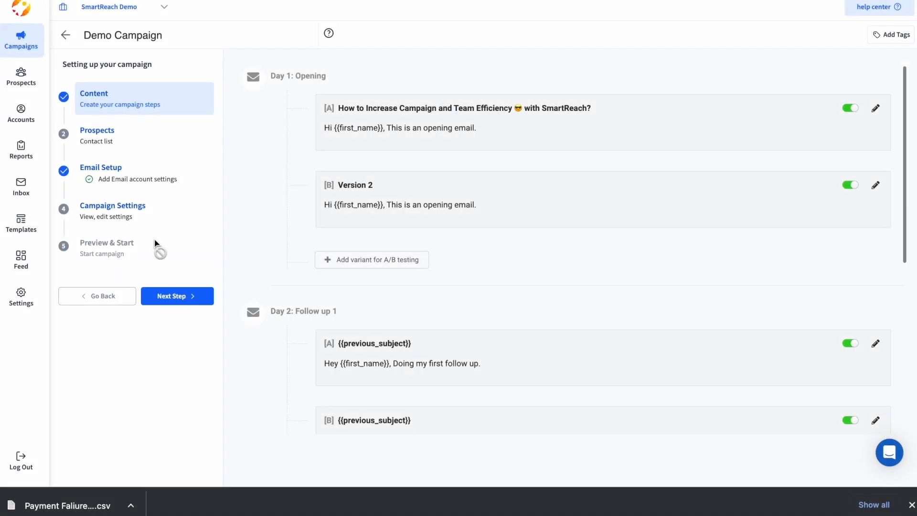
Step: Go to the Prospects step and preview the manual add-prospect form
click(100, 138)
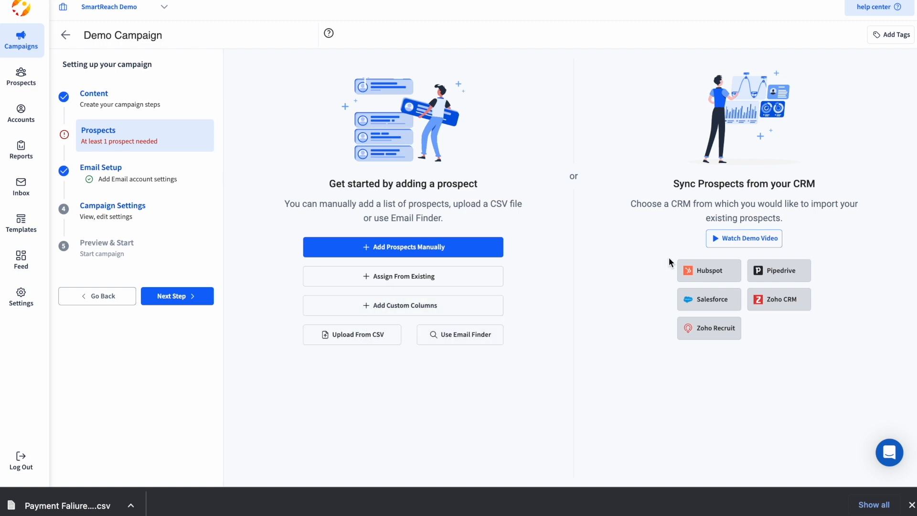
click(412, 248)
scroll(400, 158, down, 2)
scroll(400, 158, up, 2)
click(622, 18)
Step: Preview the CSV upload and Email Finder, then play the CRM sync demo video
click(350, 347)
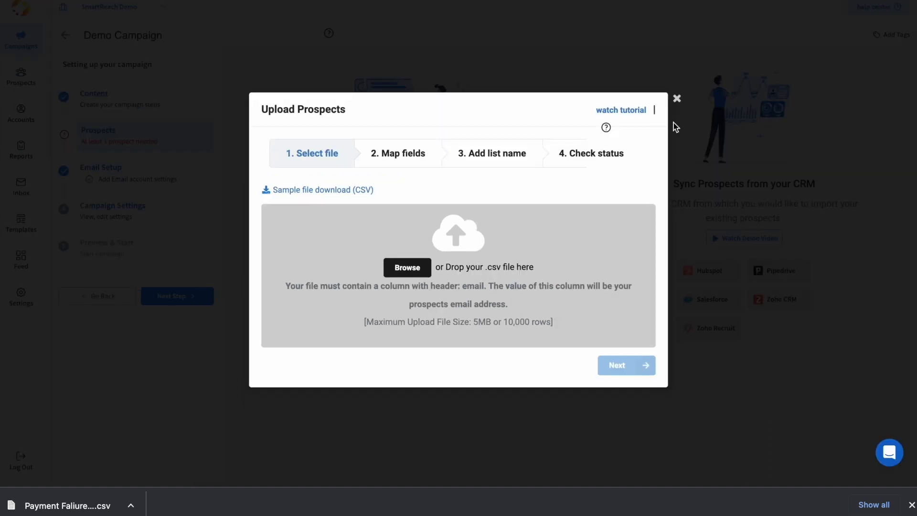
click(676, 98)
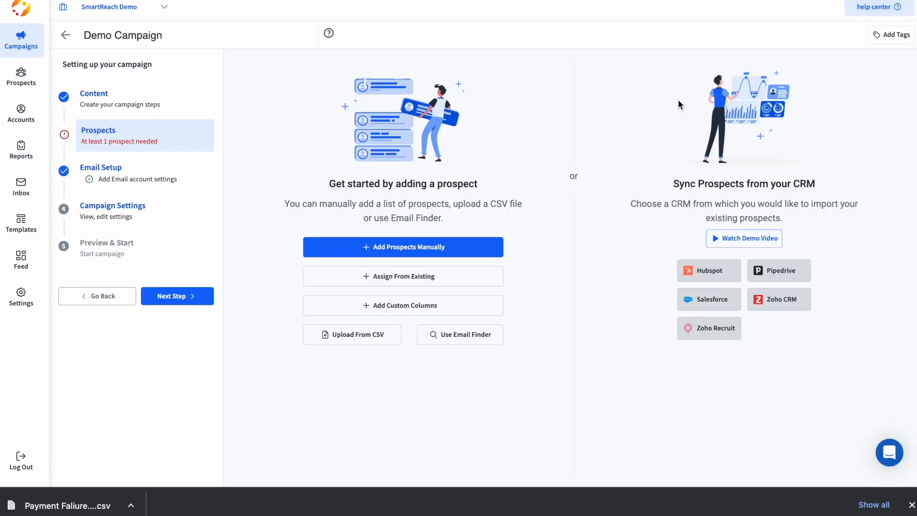
click(460, 338)
drag(380, 173, 311, 177)
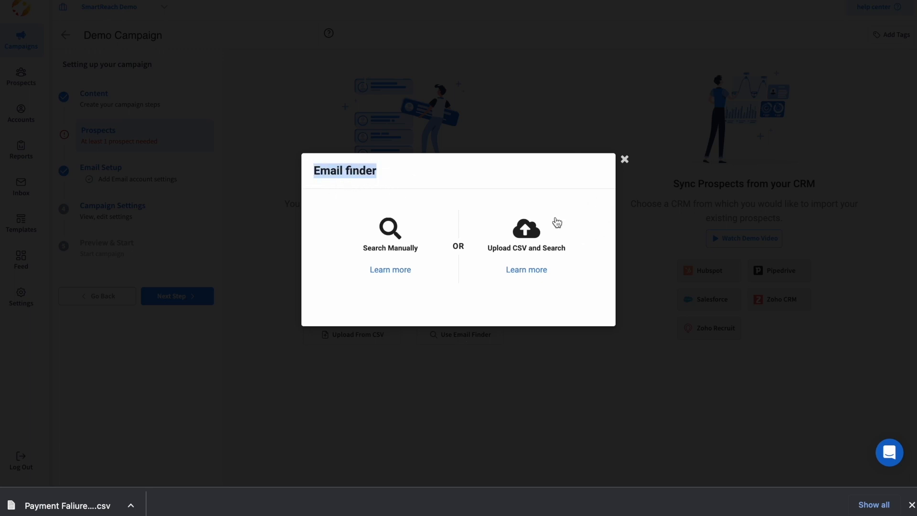
click(624, 159)
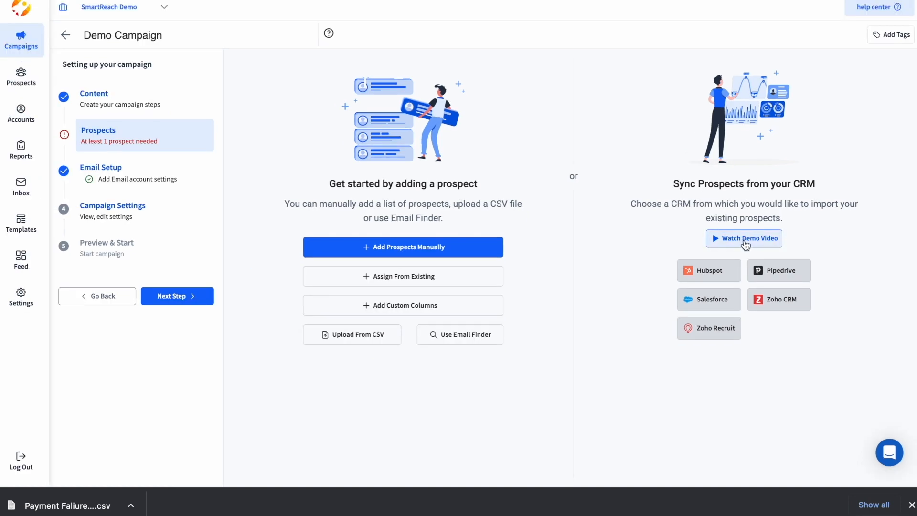
click(745, 239)
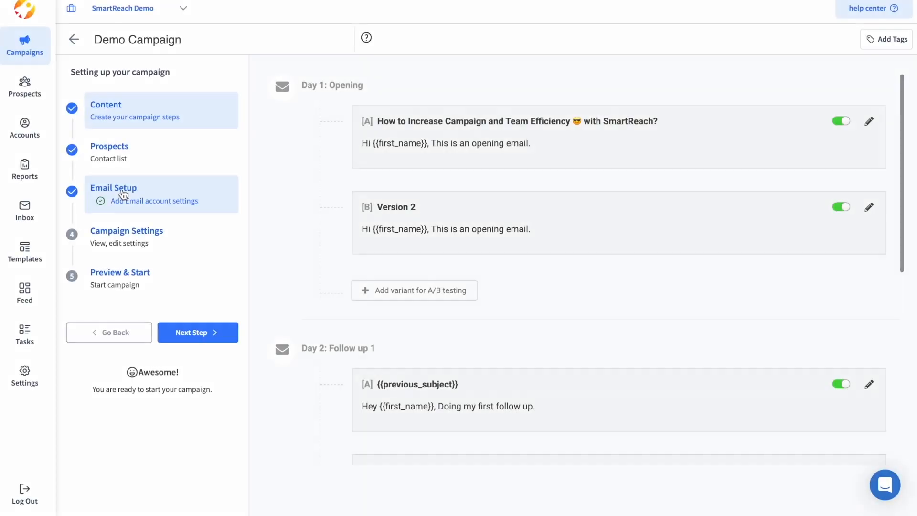
Step: In Email Setup, choose to add a new account from the Send emails from list
click(122, 192)
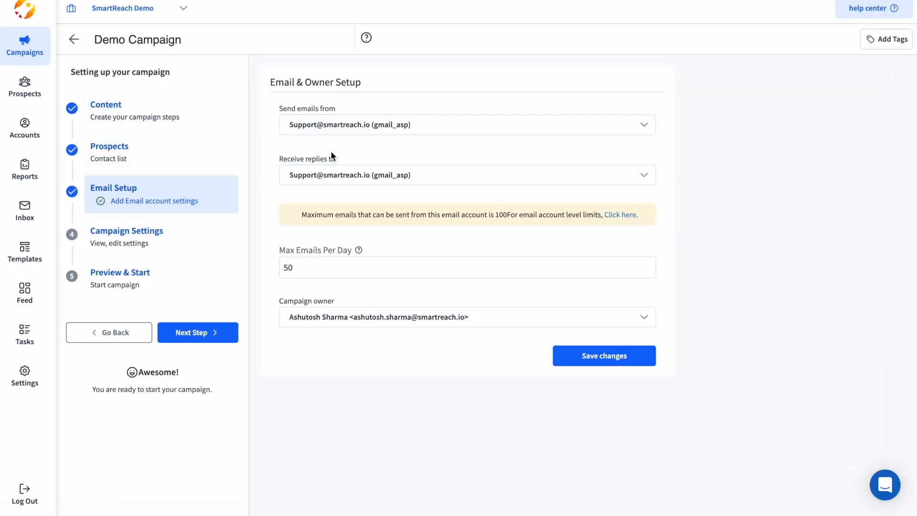
click(329, 124)
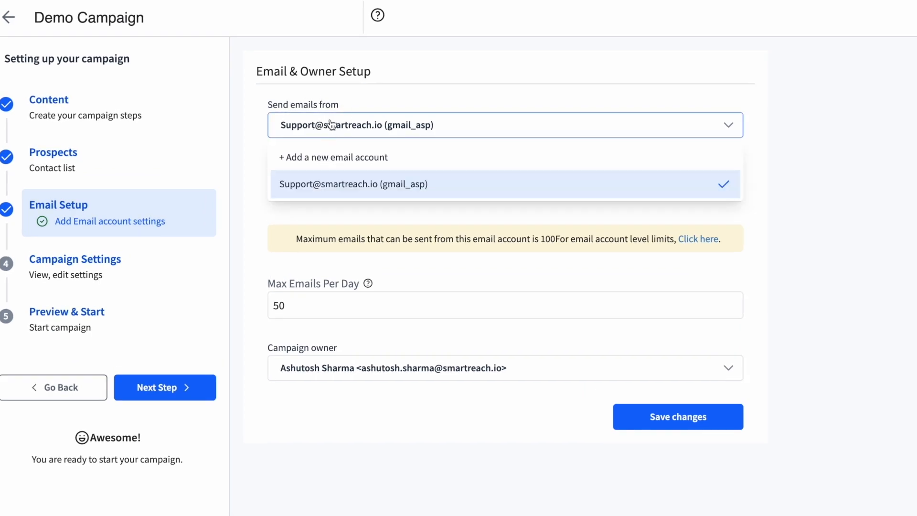
click(418, 153)
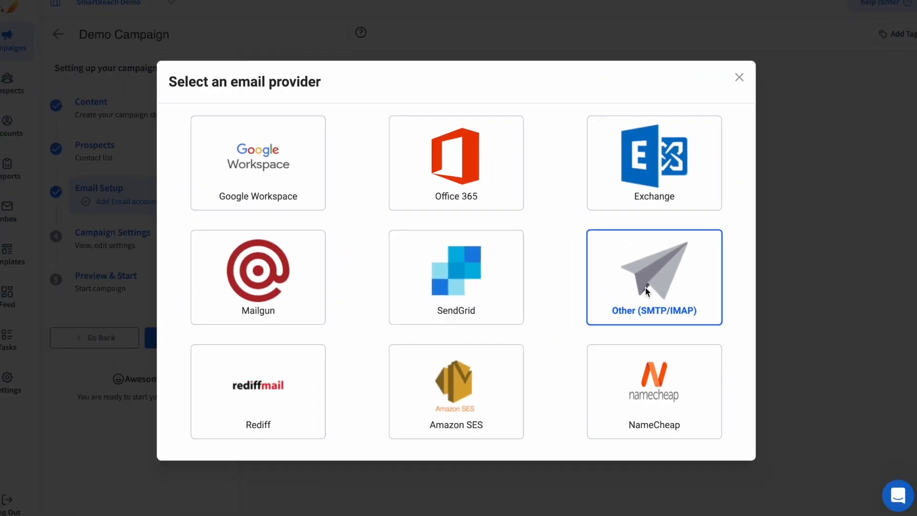
Step: Preview the custom SMTP/IMAP account form and close it without adding an account
click(652, 251)
scroll(325, 232, down, 1)
scroll(325, 231, up, 1)
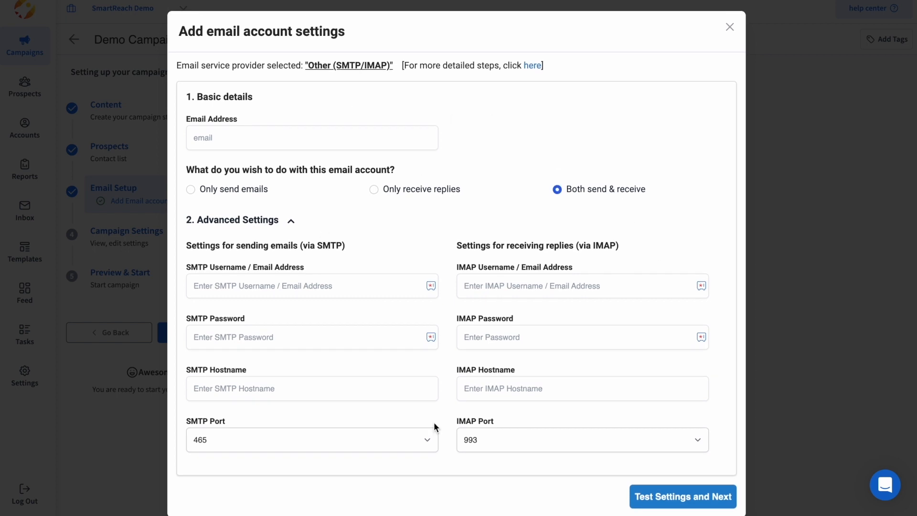
click(729, 27)
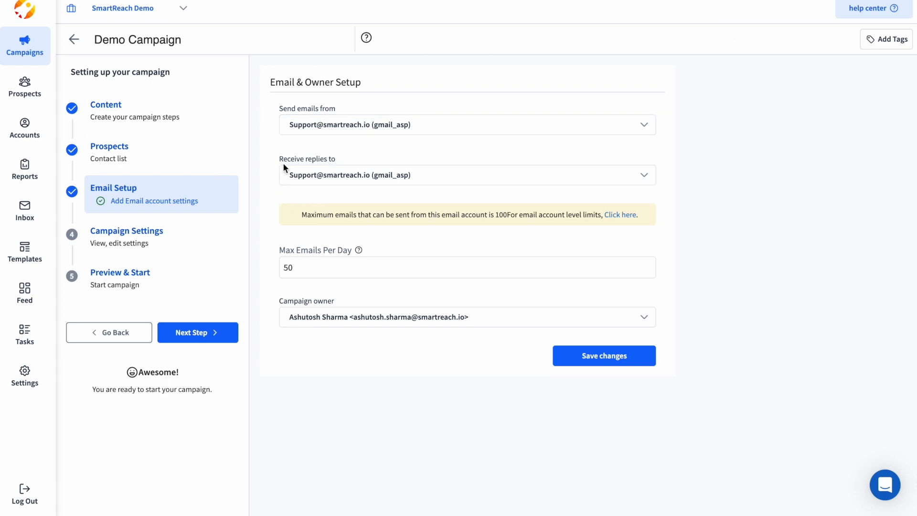
Step: Check the reply-to account options, then save the setup with a 50 emails per day limit
drag(276, 159, 397, 156)
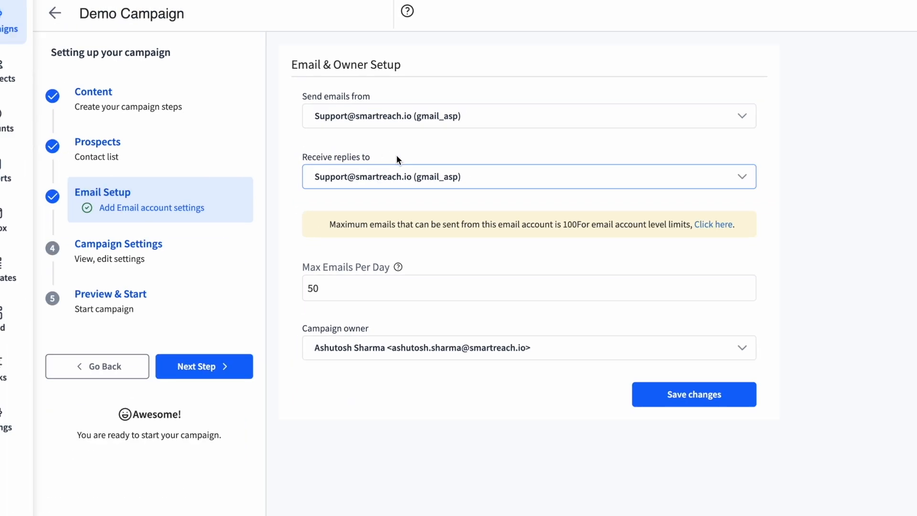
click(435, 186)
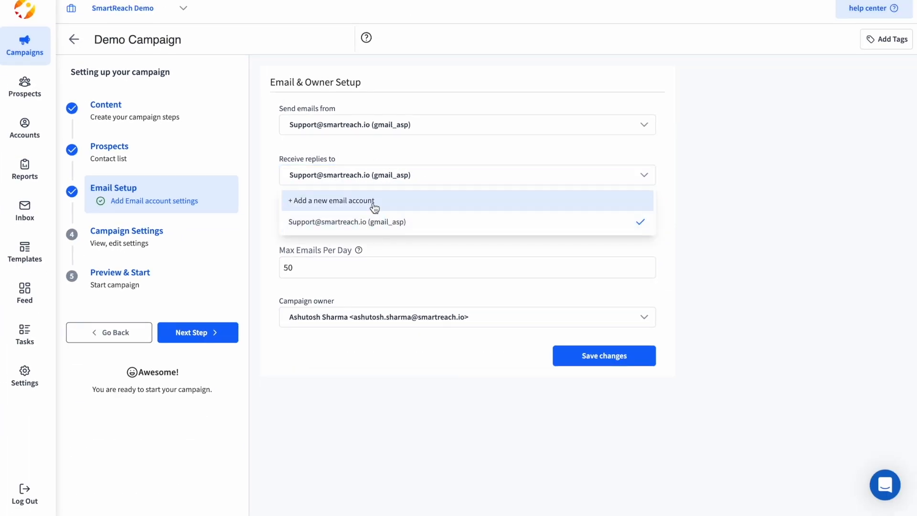
click(373, 203)
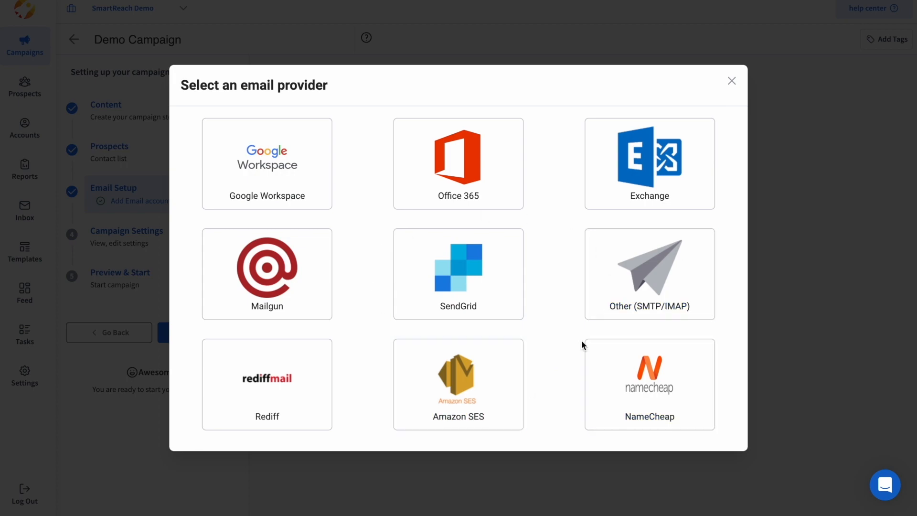
click(731, 80)
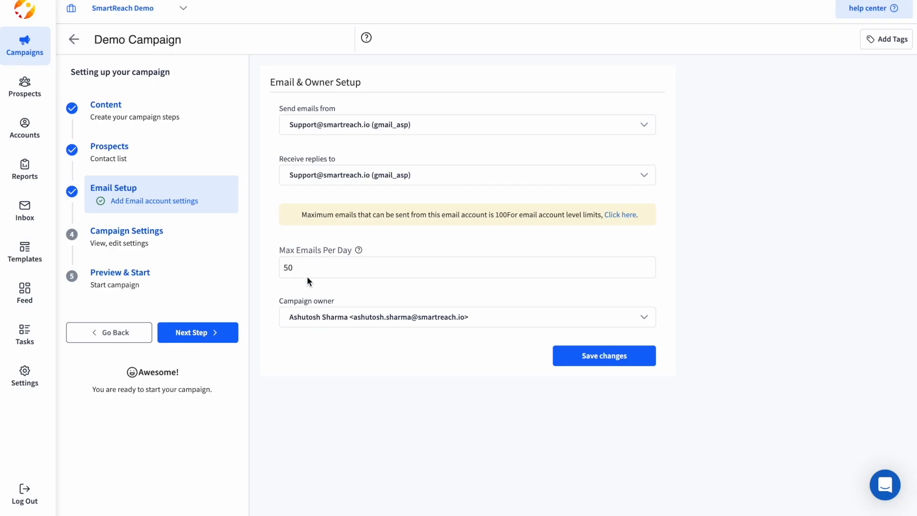
mouse_move(359, 250)
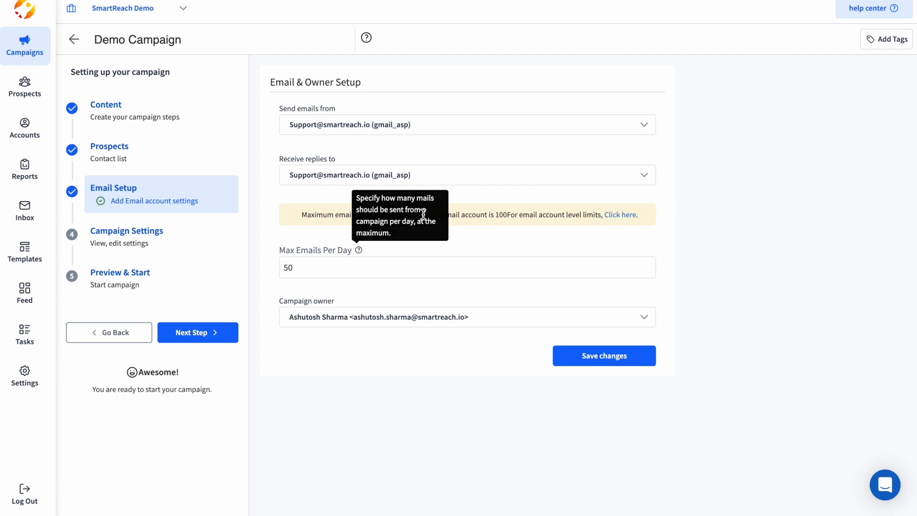
click(585, 365)
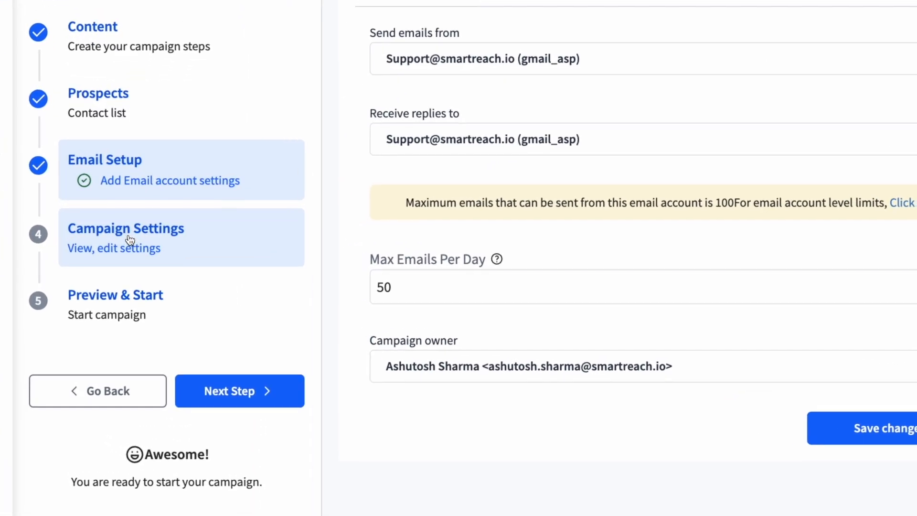
Step: Open the Campaign Settings schedule: 9:00 AM–6:00 PM, Monday–Friday, Asia/Kolkata fallback time zone
click(129, 239)
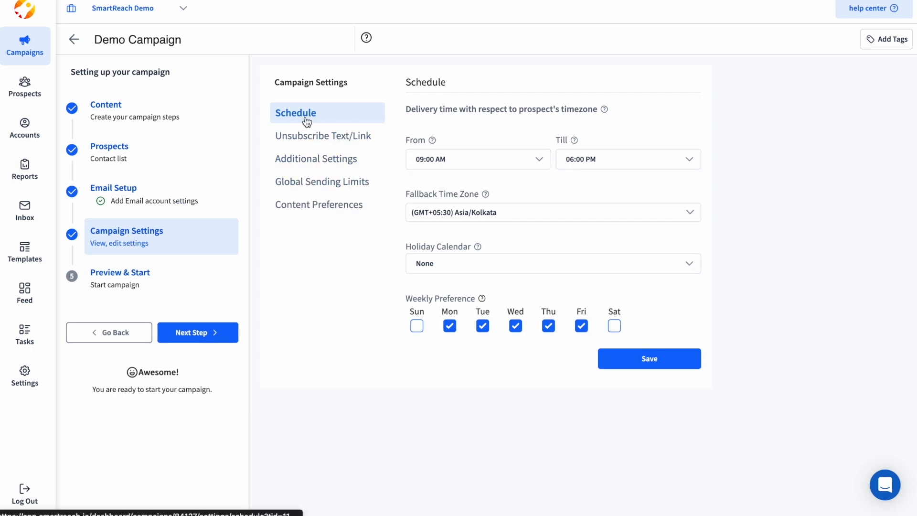
drag(407, 140, 417, 140)
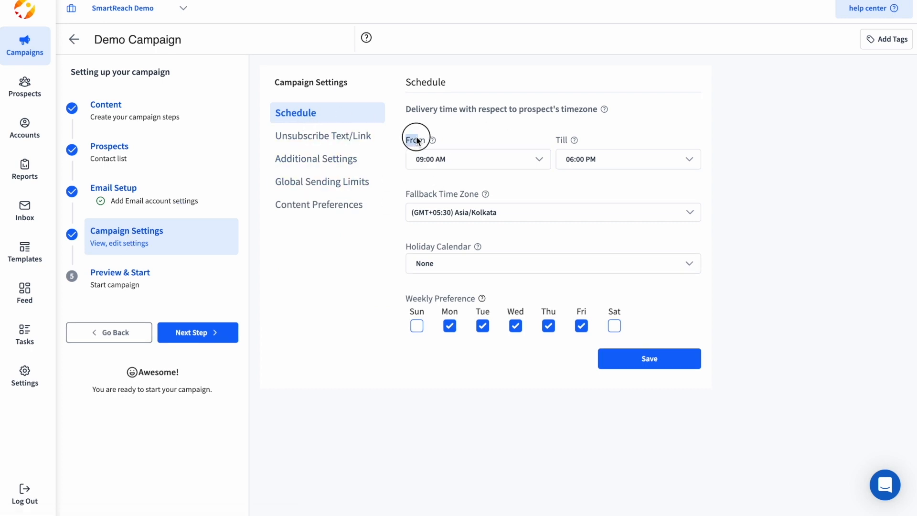
click(494, 144)
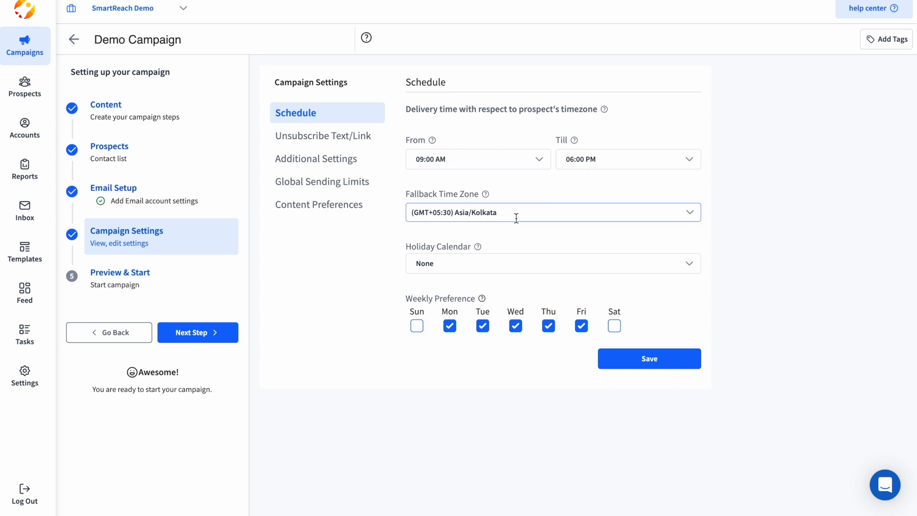
mouse_move(487, 195)
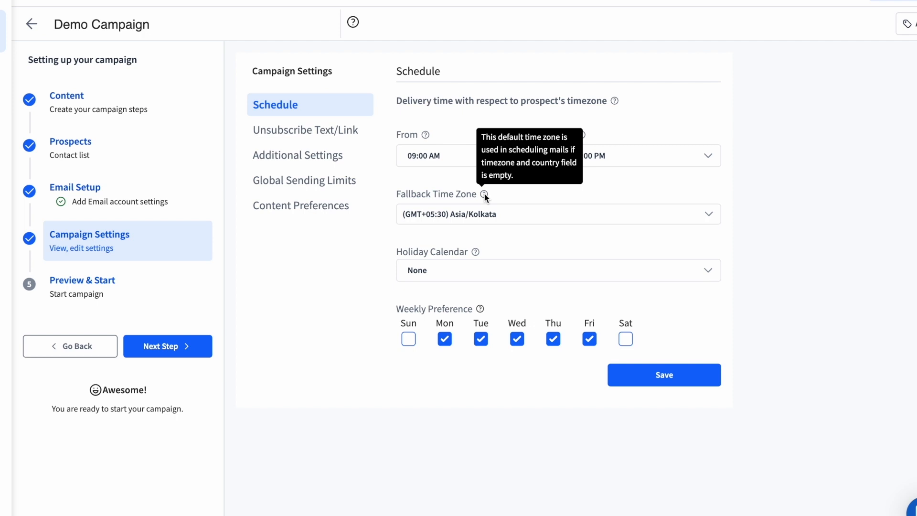
Step: Scroll across the campaign's prospect list
click(111, 142)
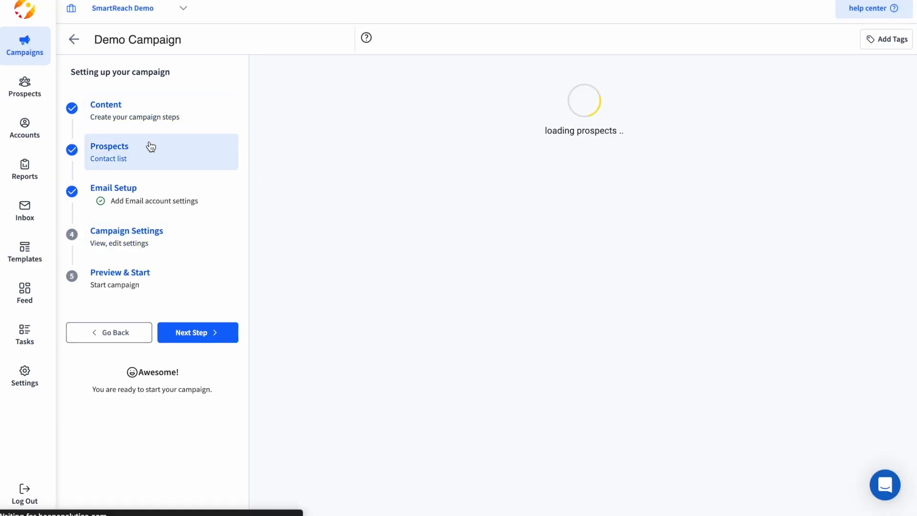
scroll(639, 191, right, 5)
scroll(640, 192, right, 8)
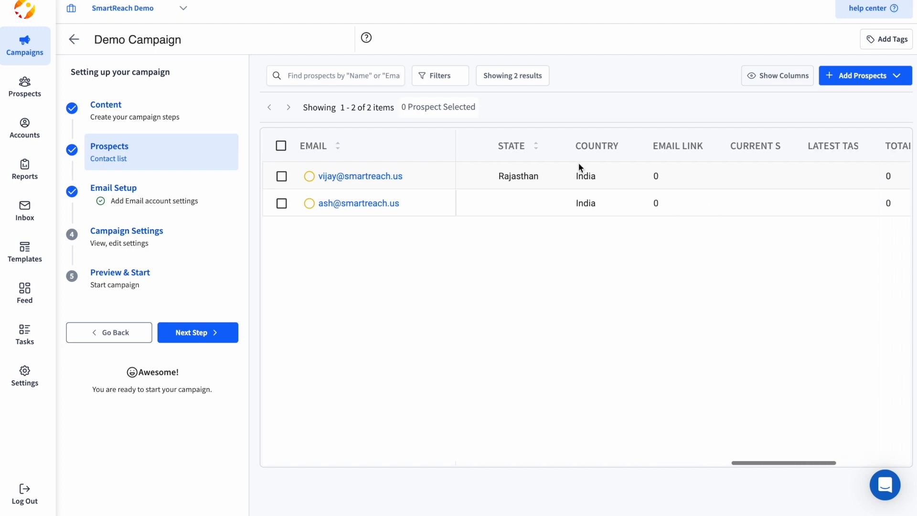
scroll(603, 210, right, 4)
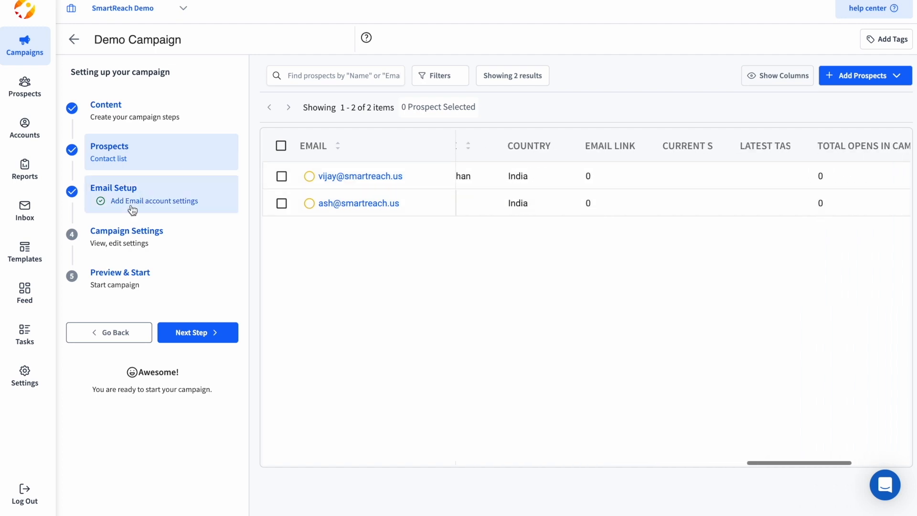
Step: Return to Campaign Settings and pick the christmas break holiday calendar
click(135, 239)
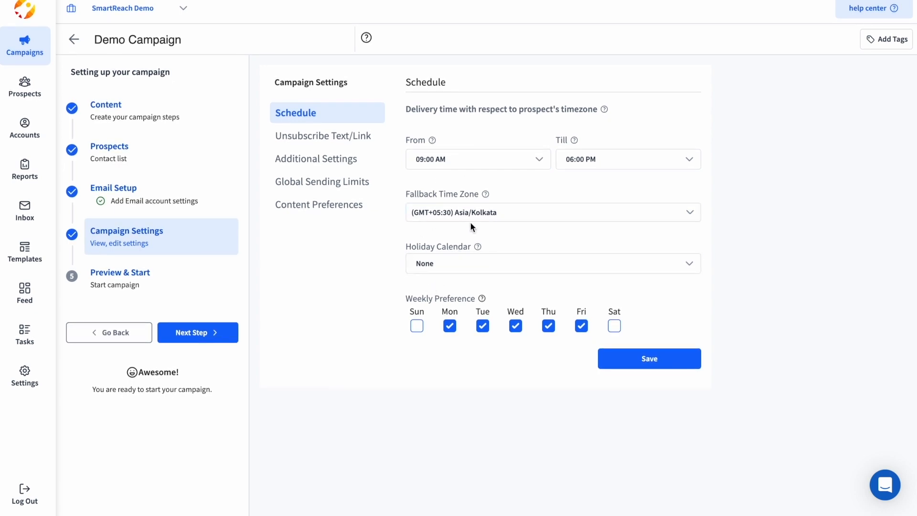
mouse_move(485, 195)
click(441, 268)
click(444, 310)
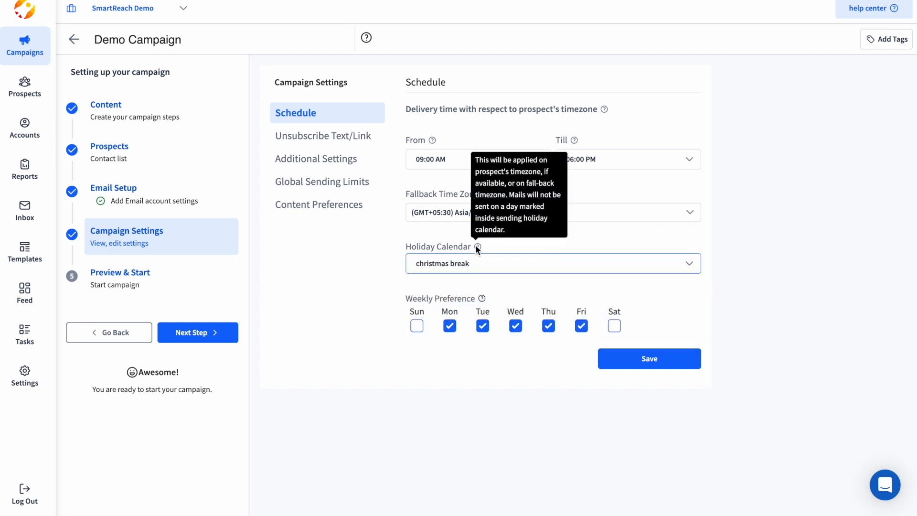
mouse_move(474, 248)
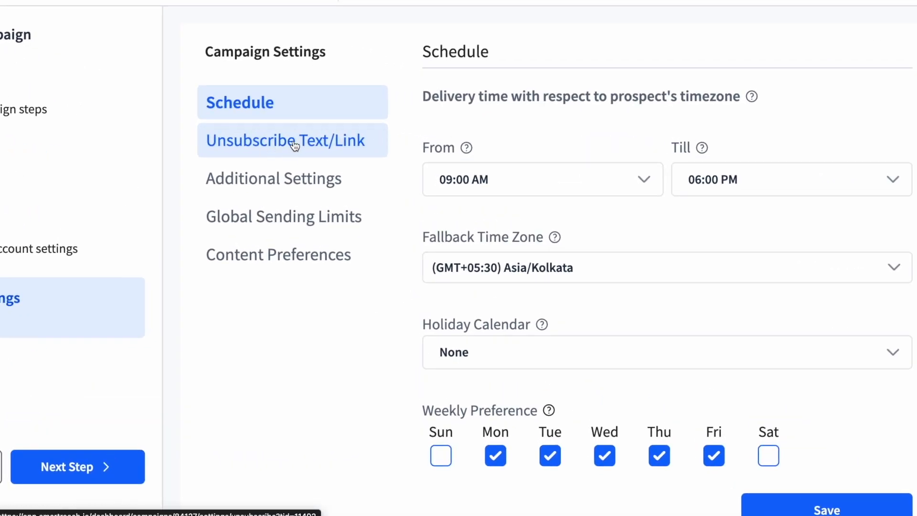
Step: Keep the Unsubscribe link option, replace 'To unsubscribe' with 'Opt-out', and save
click(294, 146)
drag(418, 111, 600, 136)
click(449, 134)
click(600, 137)
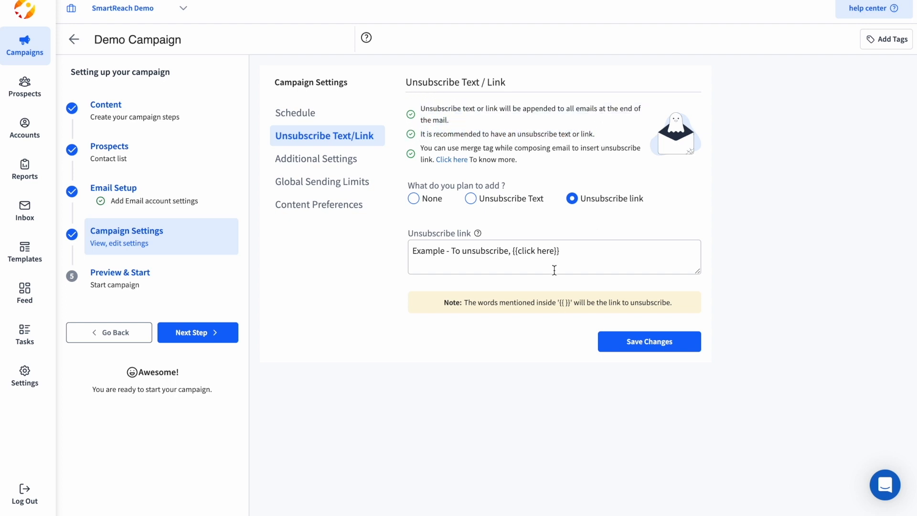
click(471, 199)
click(590, 198)
drag(508, 251, 453, 254)
text(Opt)
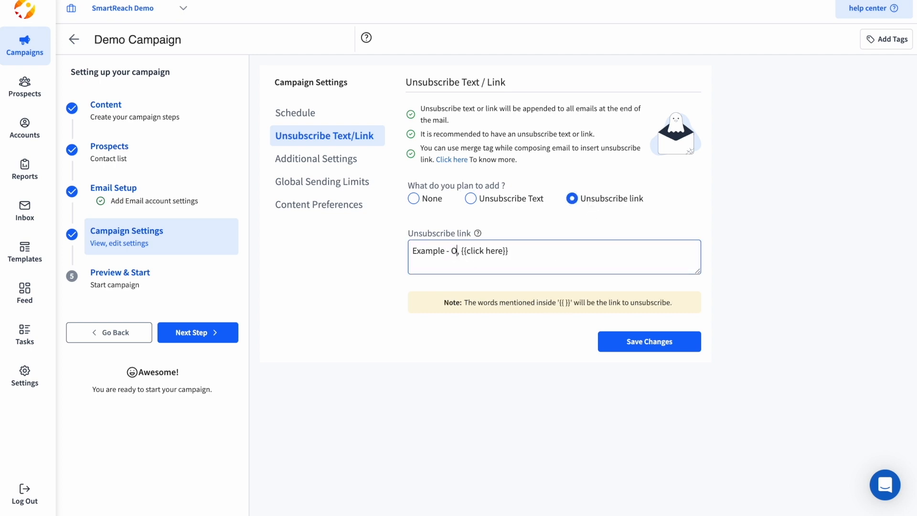
text(-out)
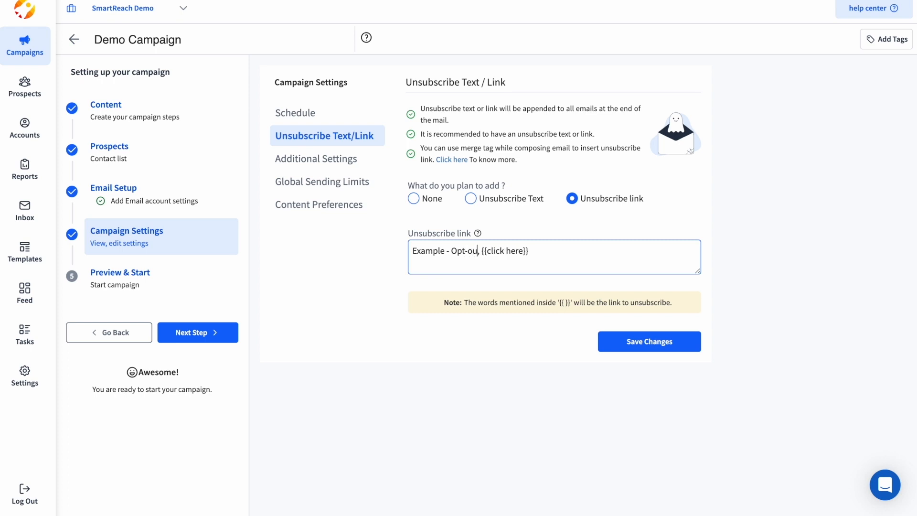
click(609, 341)
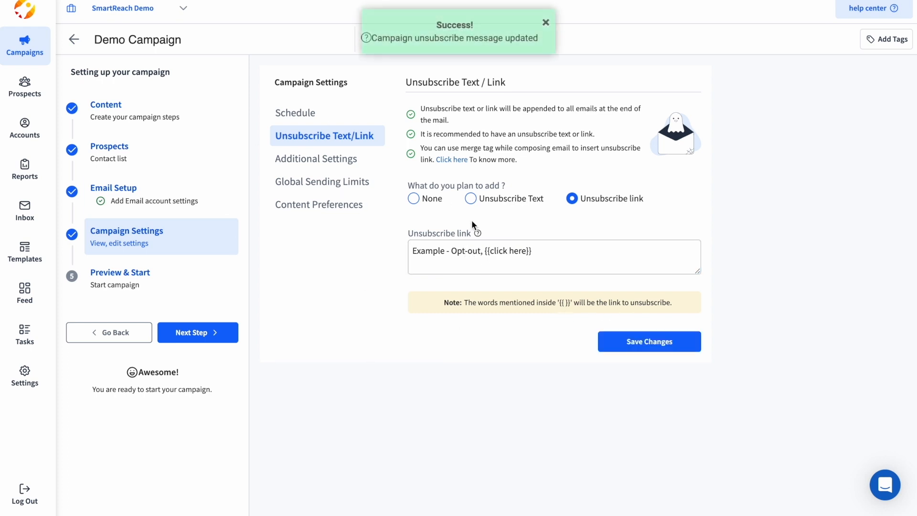
click(332, 165)
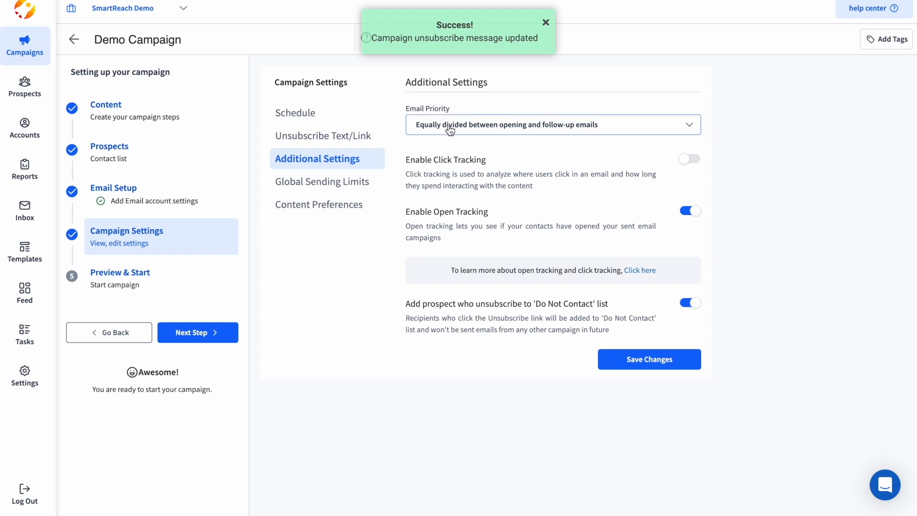
Step: Try each Email Priority option, ending with priority split equally between opening and follow-up emails
click(446, 129)
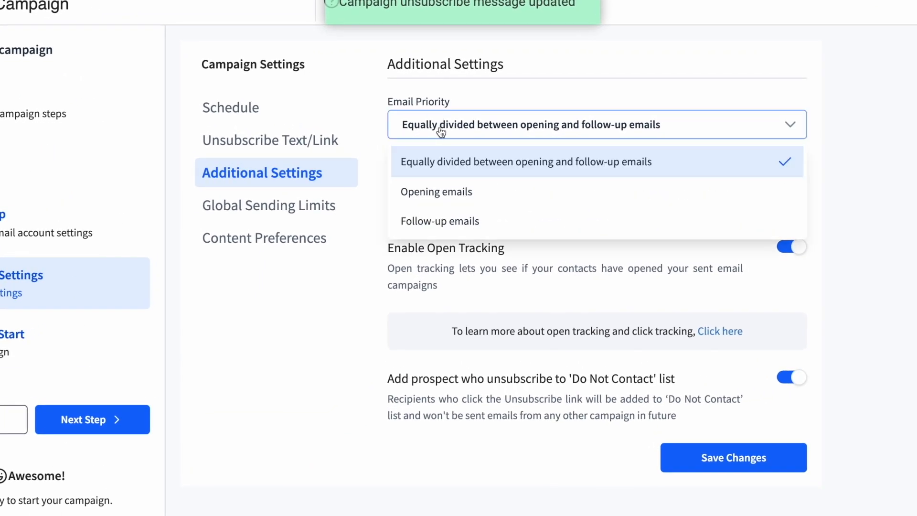
click(453, 191)
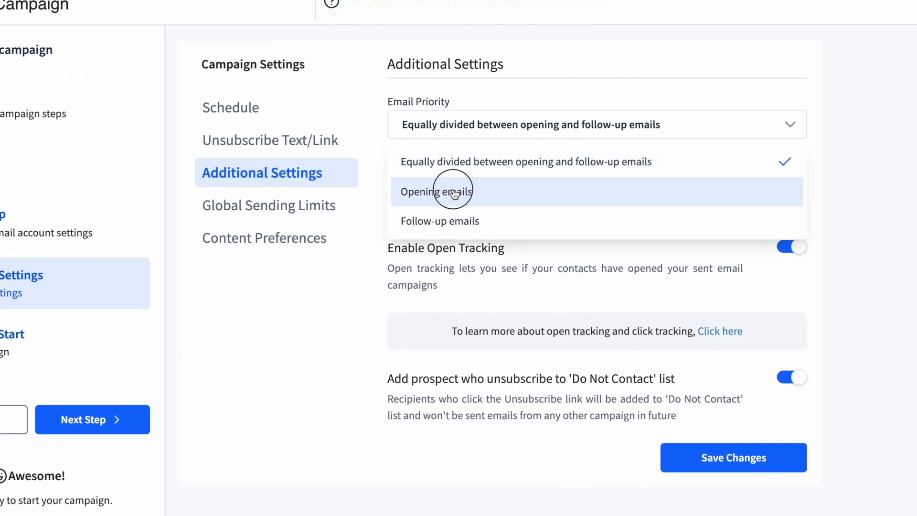
click(467, 126)
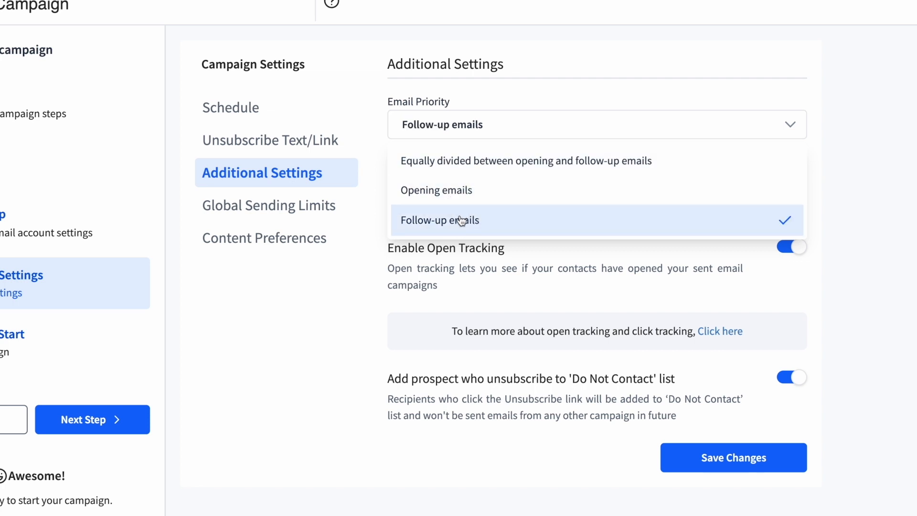
click(461, 218)
click(477, 120)
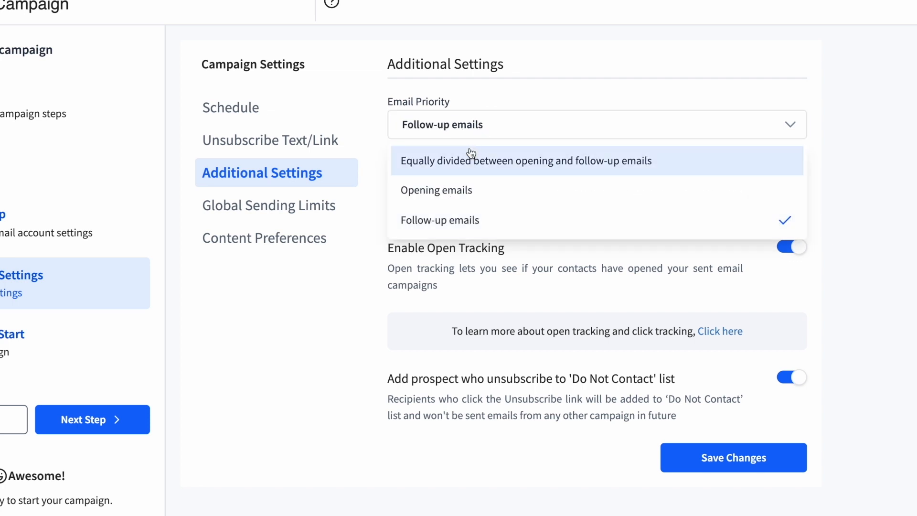
click(481, 162)
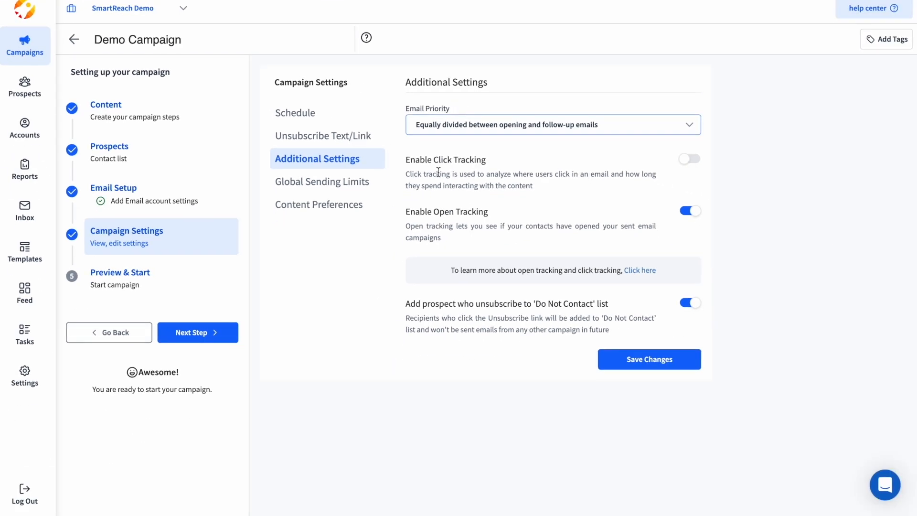
Step: Turn on click and open tracking, and check global limits of 1 email daily, 3 weekly
drag(407, 161, 491, 158)
click(509, 161)
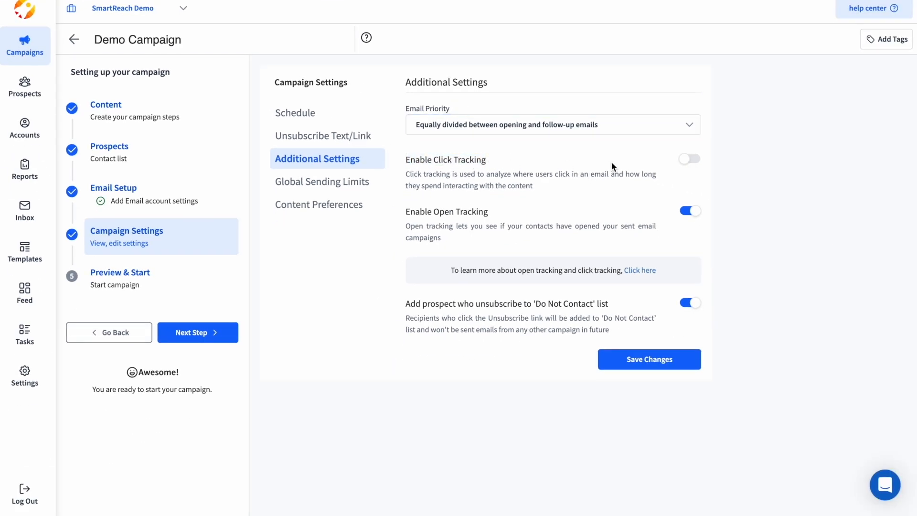
click(691, 160)
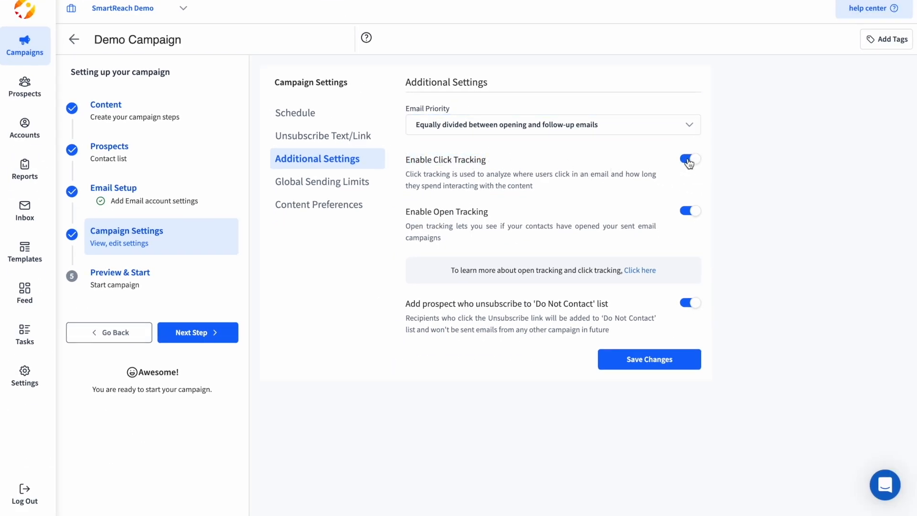
drag(404, 213, 475, 216)
click(693, 214)
click(697, 216)
click(617, 212)
click(311, 192)
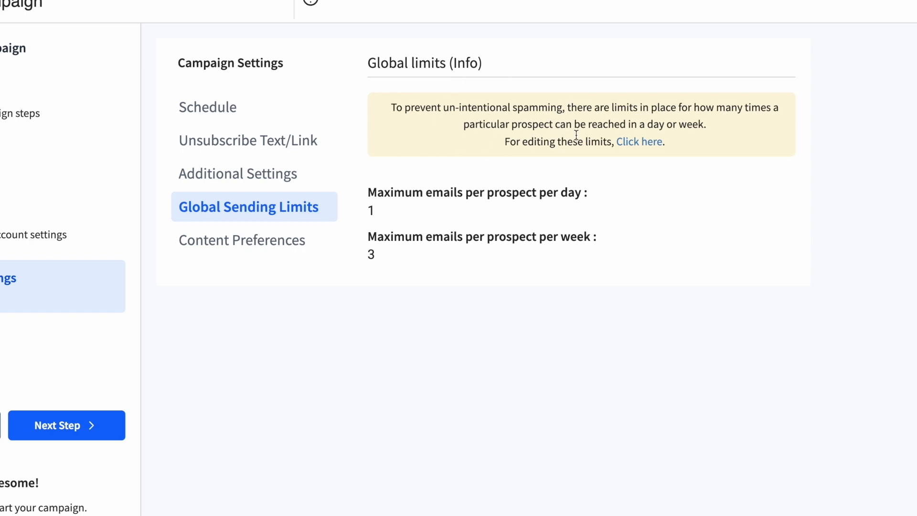
click(644, 143)
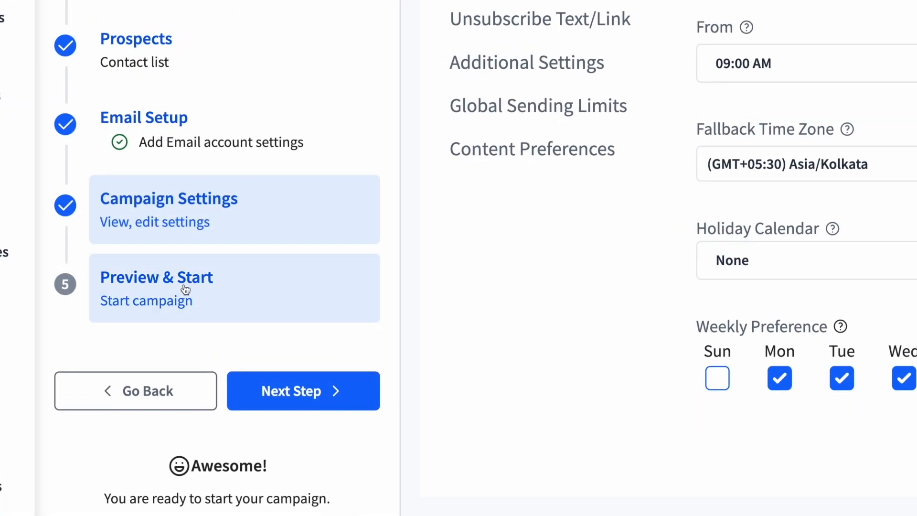
Step: Preview the full opening email for the first and second prospects
click(177, 297)
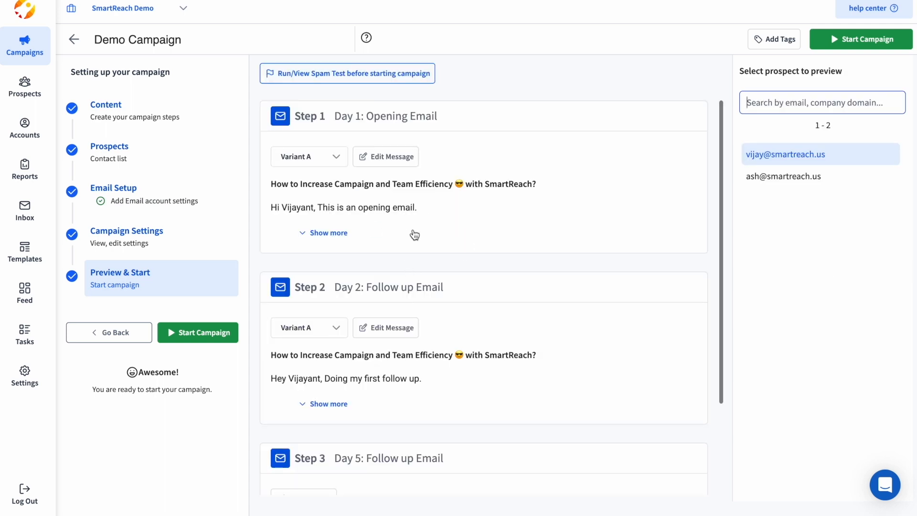
click(381, 241)
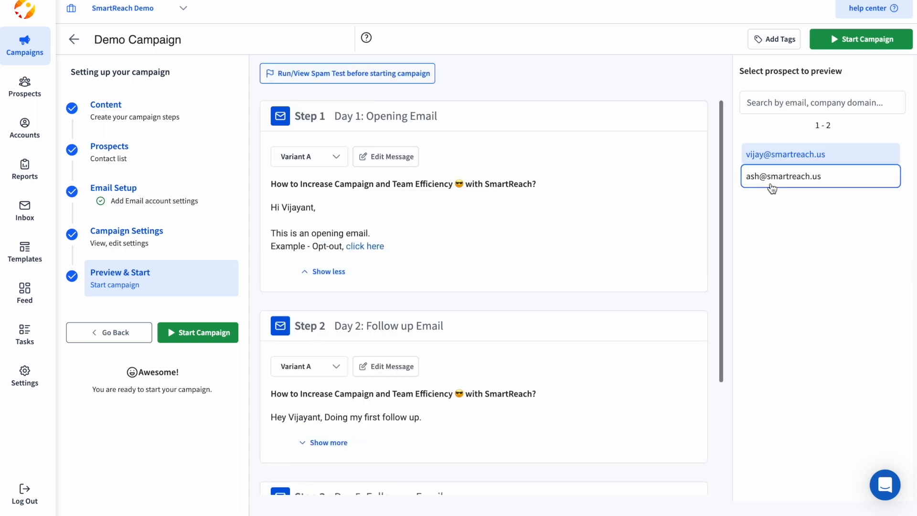
click(772, 187)
click(773, 157)
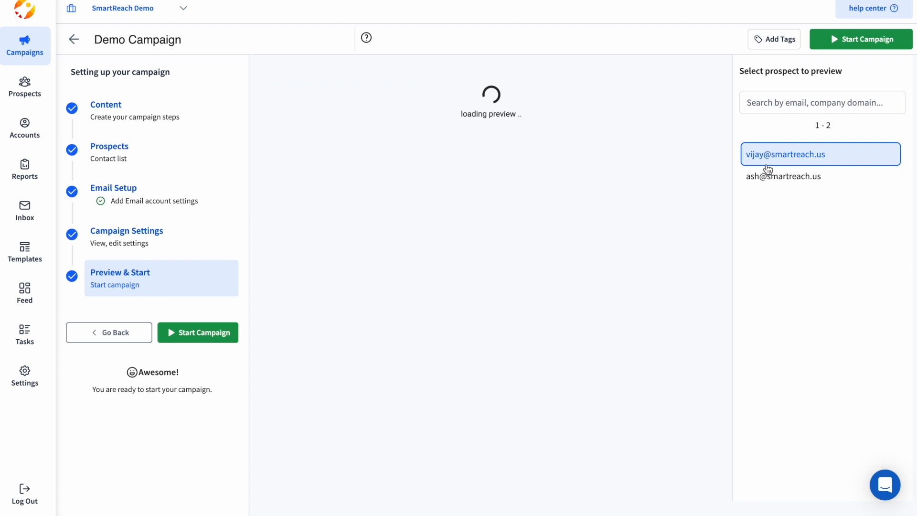
click(776, 177)
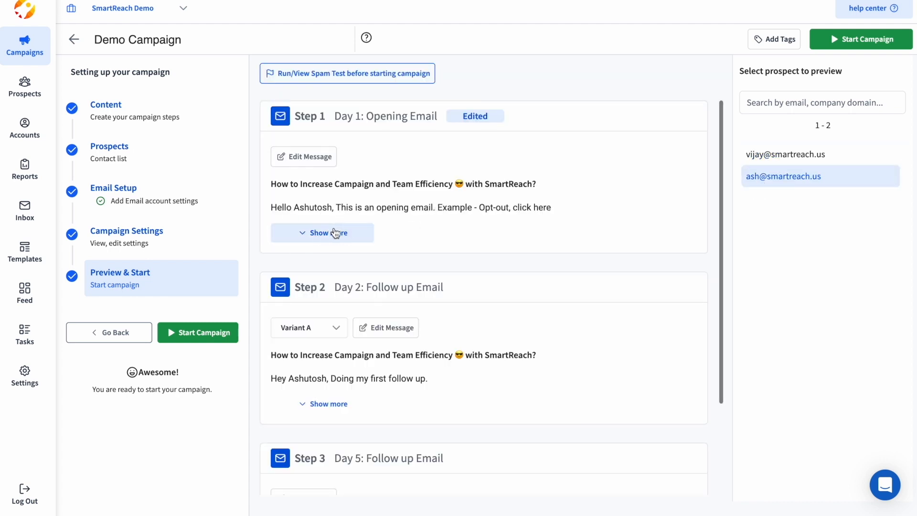
click(335, 233)
Step: Correct the greeting in the Day 1 opening email, save it, and begin starting Demo Campaign
click(311, 160)
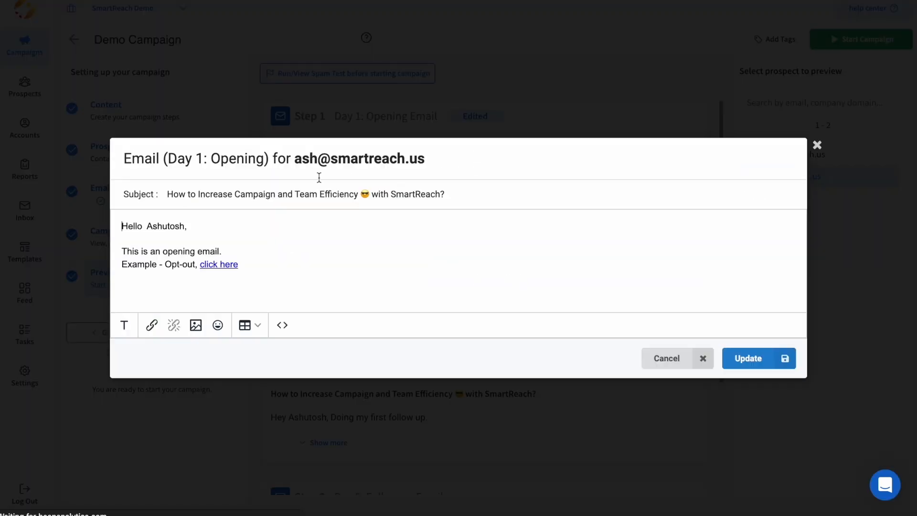
click(143, 226)
key(BackSpace)
key(BackSpace)
key(BackSpace)
key(BackSpace)
text(i)
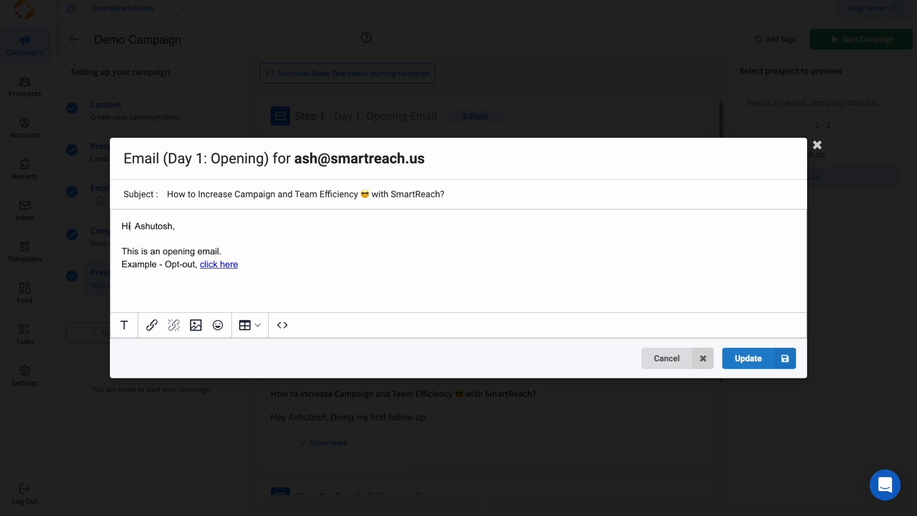
click(733, 359)
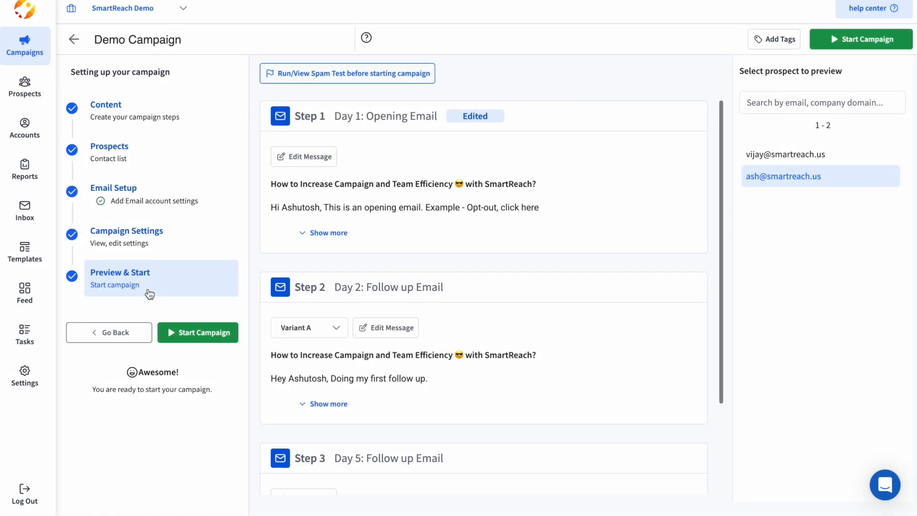
click(200, 334)
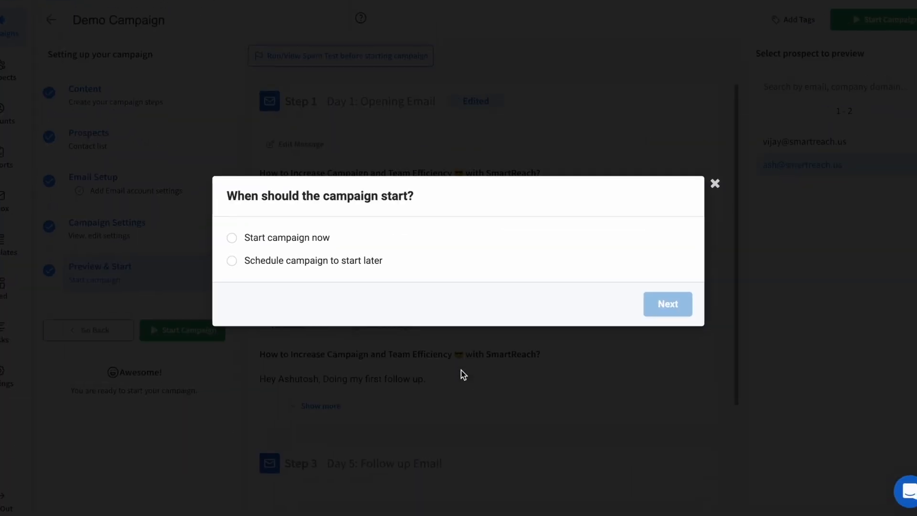
Step: Choose to start Demo Campaign now rather than scheduling it for later
click(283, 242)
click(288, 264)
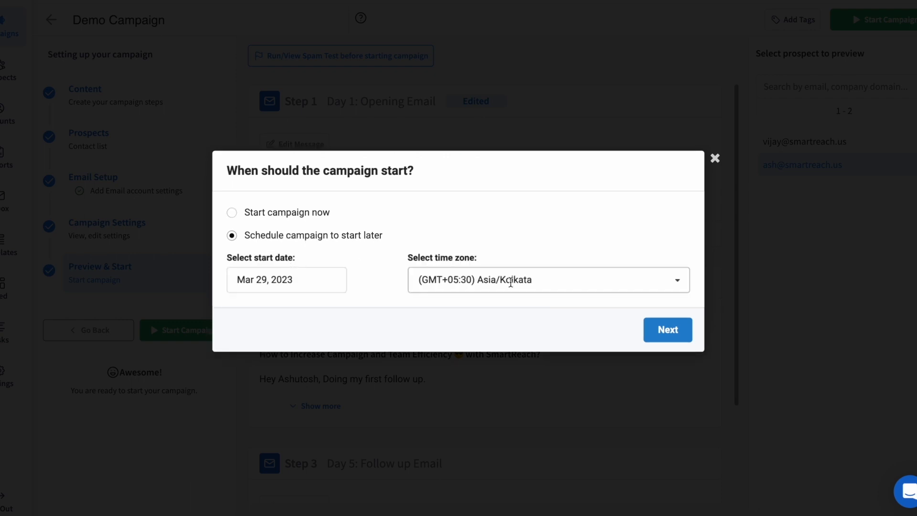
click(306, 214)
click(667, 303)
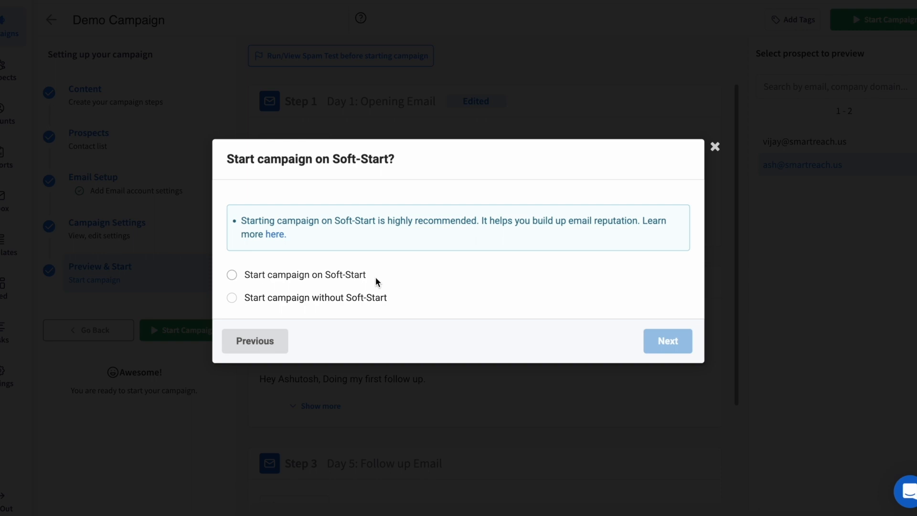
Step: Select Soft-Start, keeping a 10-day length and 5 emails on the first day
click(291, 274)
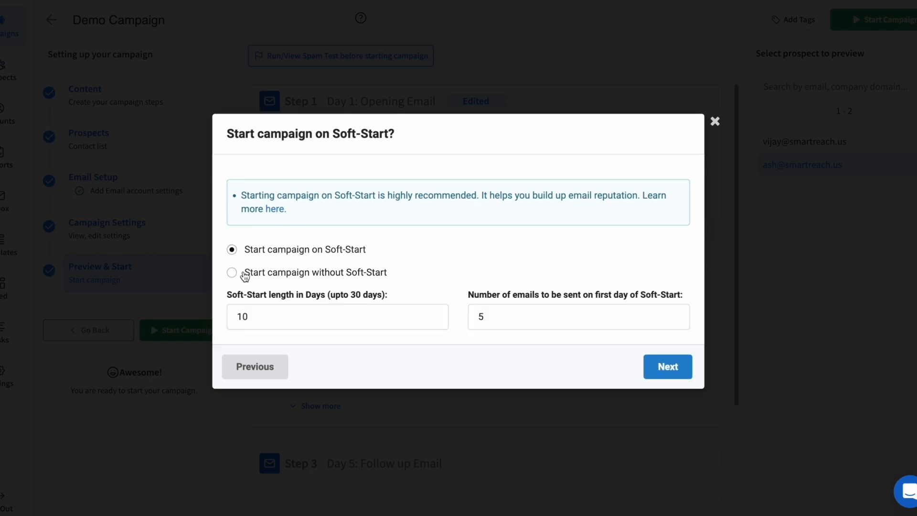
click(245, 273)
click(259, 274)
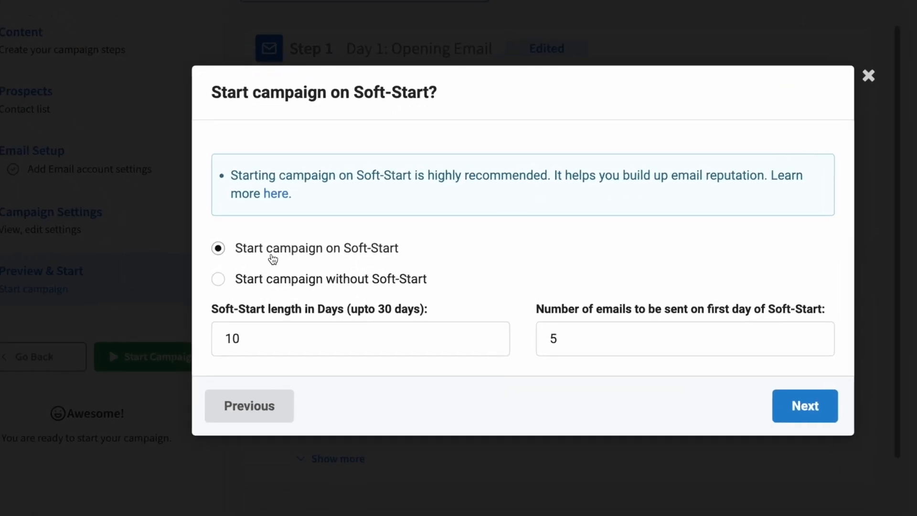
click(332, 250)
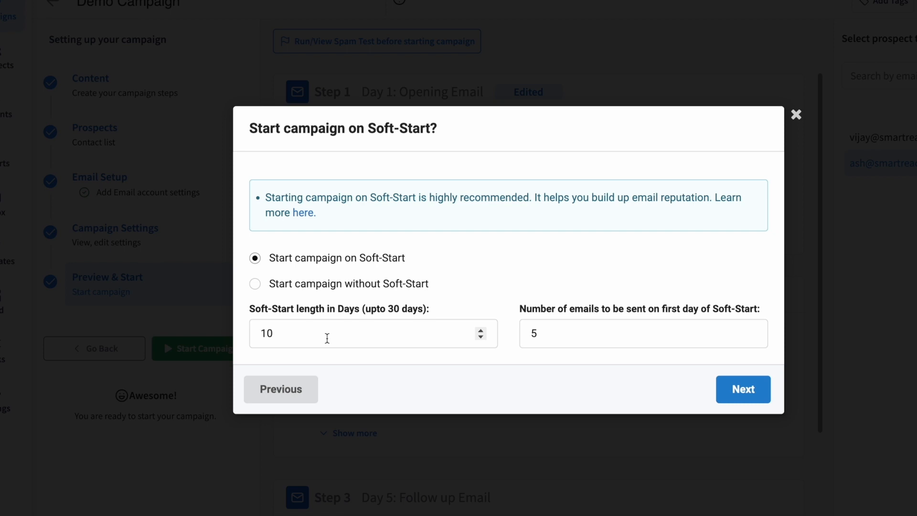
double_click(533, 331)
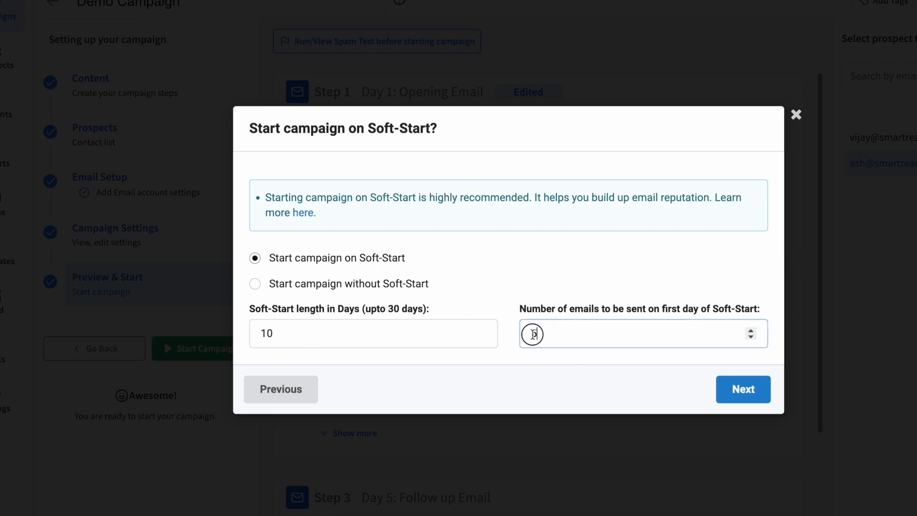
click(513, 376)
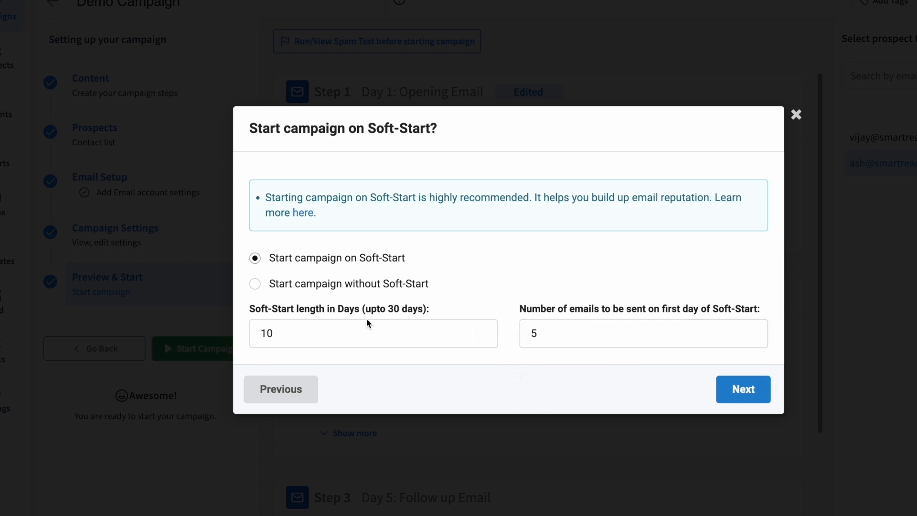
click(288, 332)
double_click(255, 331)
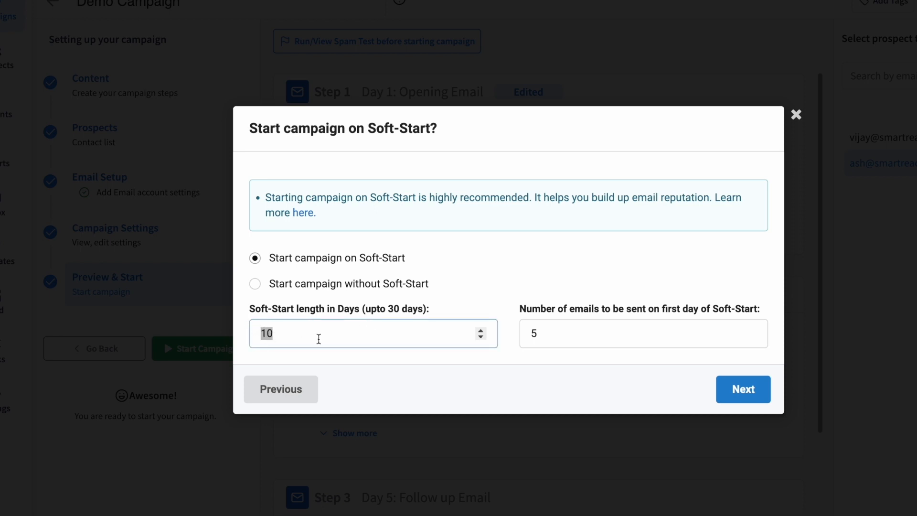
click(402, 365)
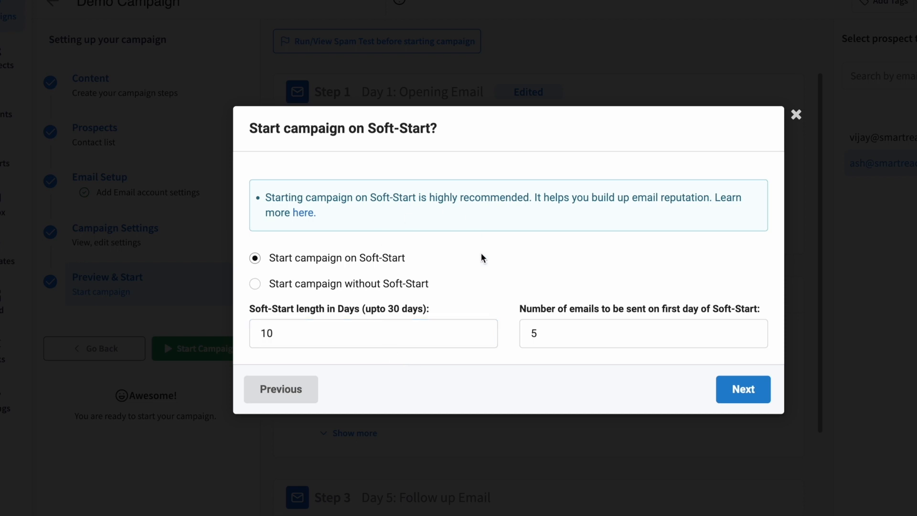
drag(268, 195, 386, 231)
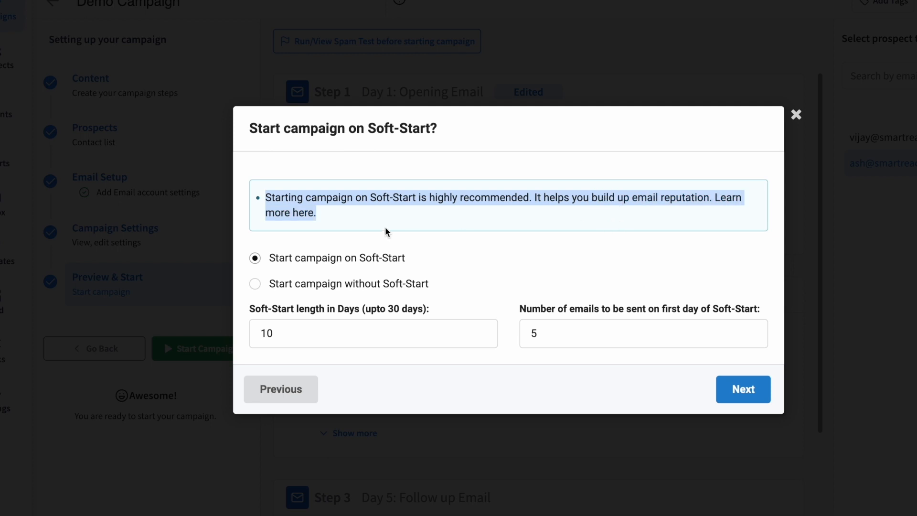
click(359, 221)
click(300, 213)
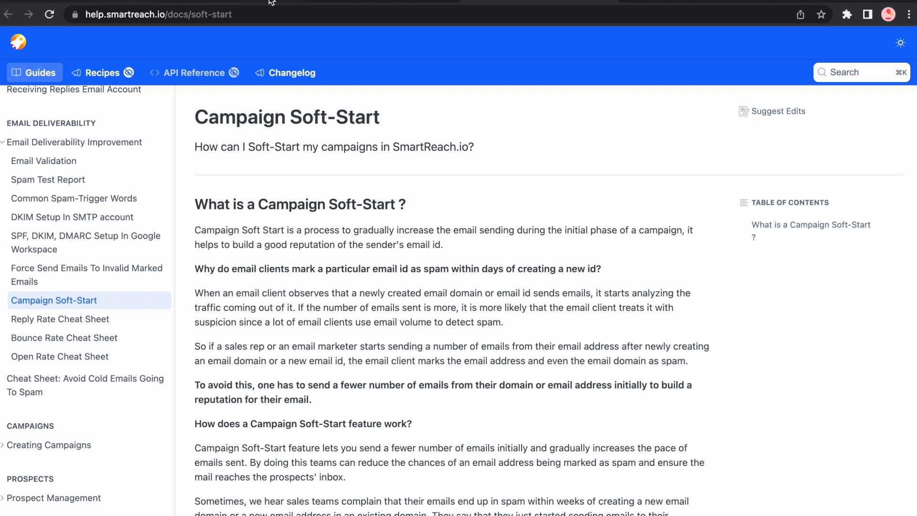
click(330, 6)
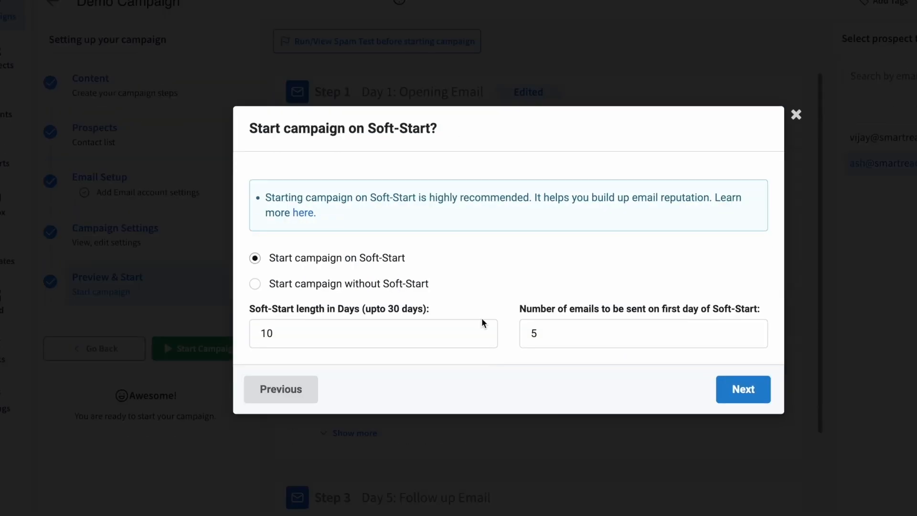
Step: Continue past the Soft-Start settings and launch Demo Campaign
click(743, 395)
click(726, 314)
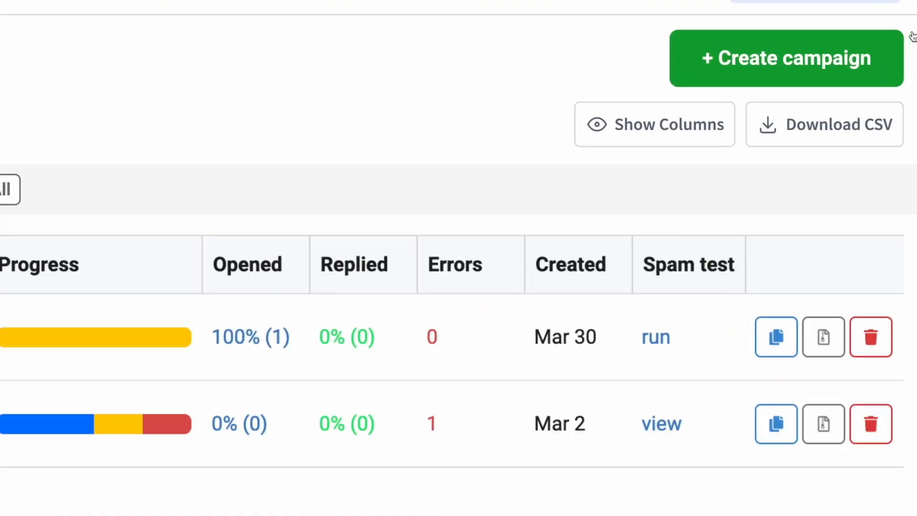
Step: Create a Multichannel campaign named 'SmartReach Multichannel'
click(789, 64)
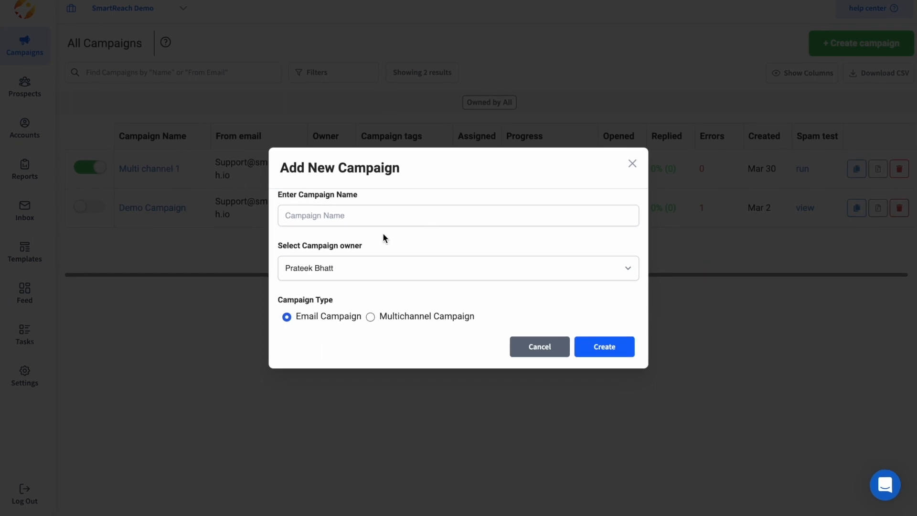
click(329, 211)
text(Sma)
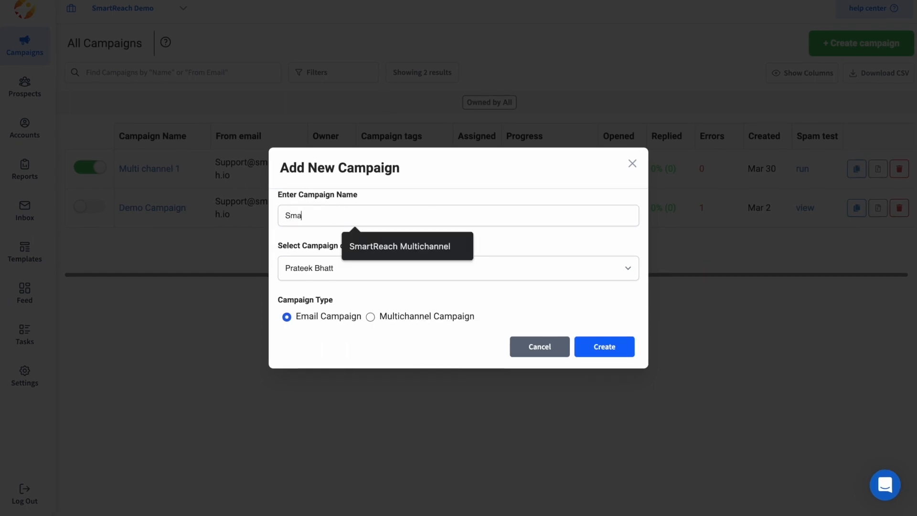
text(rtReach Multichannel)
click(369, 317)
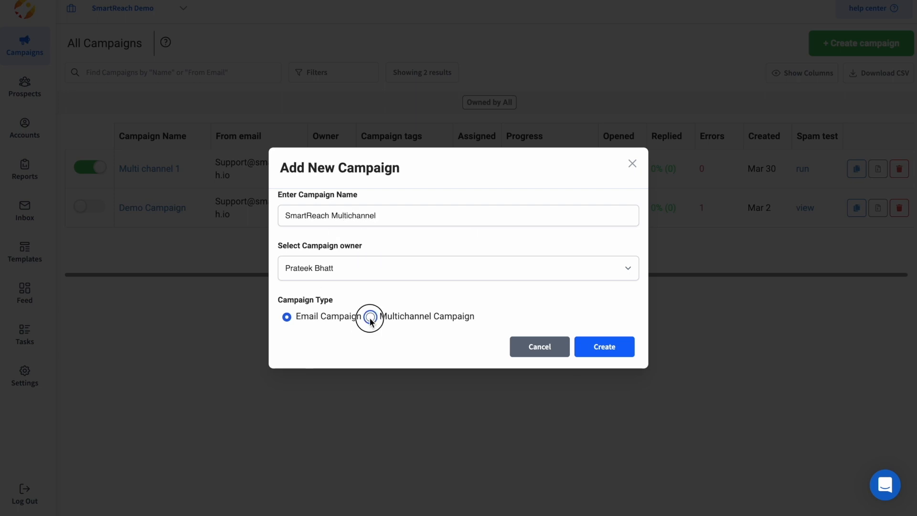
click(613, 347)
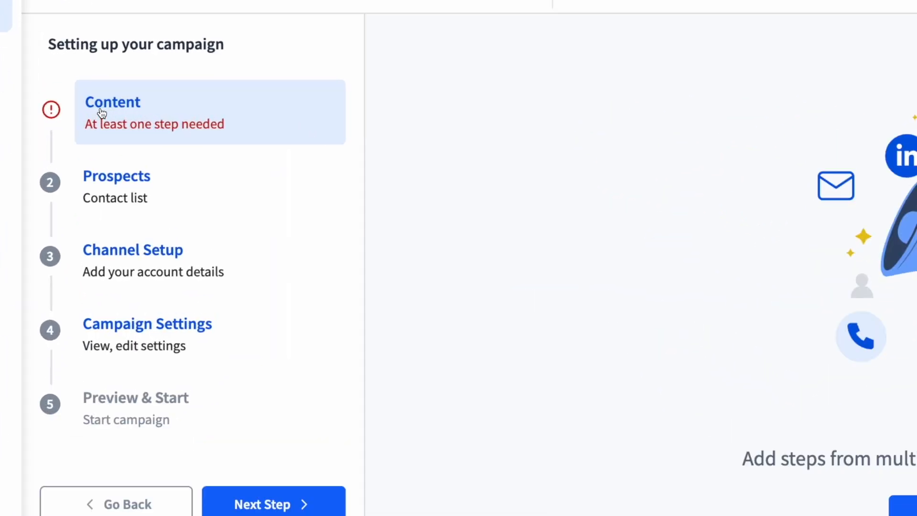
Step: Add the first step as an Auto Email step with High priority
click(561, 334)
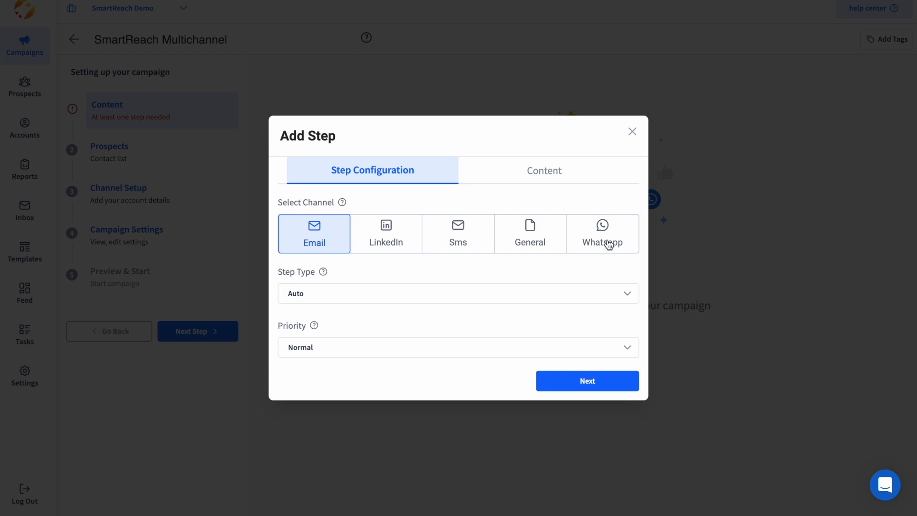
click(380, 241)
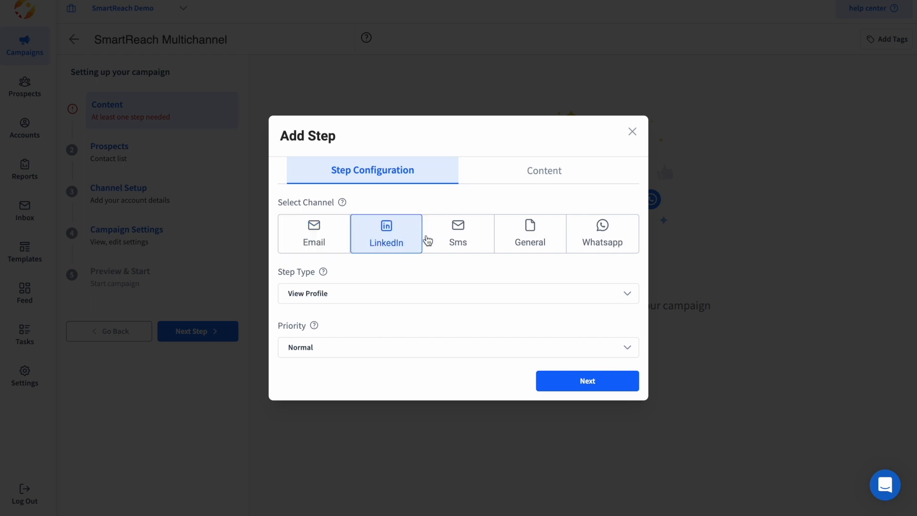
click(461, 239)
click(332, 274)
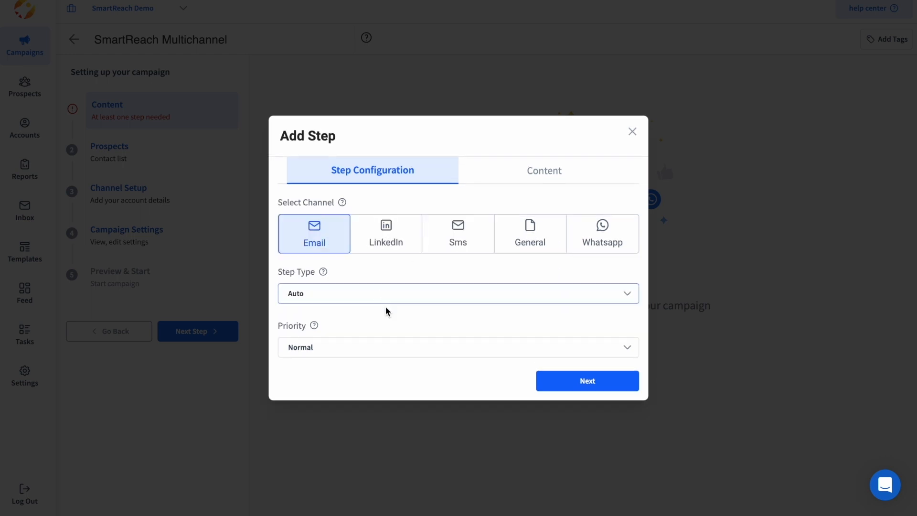
click(324, 300)
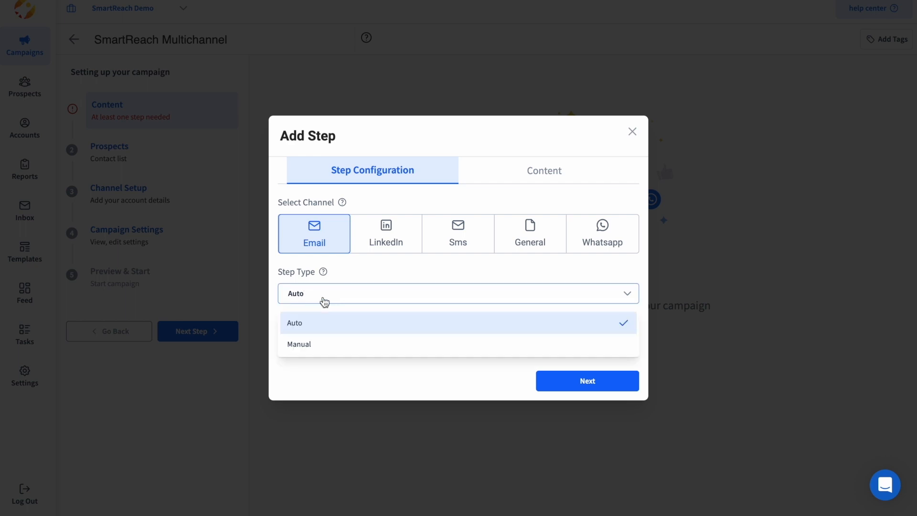
click(322, 328)
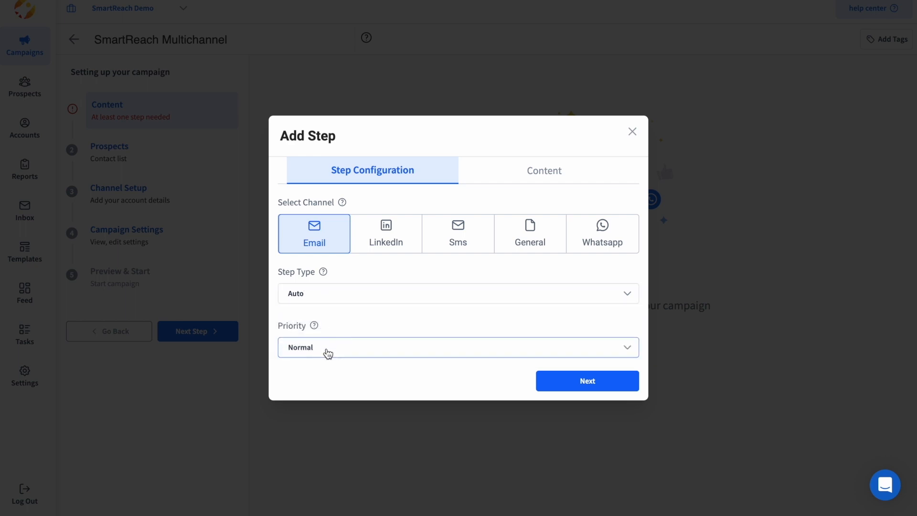
click(325, 353)
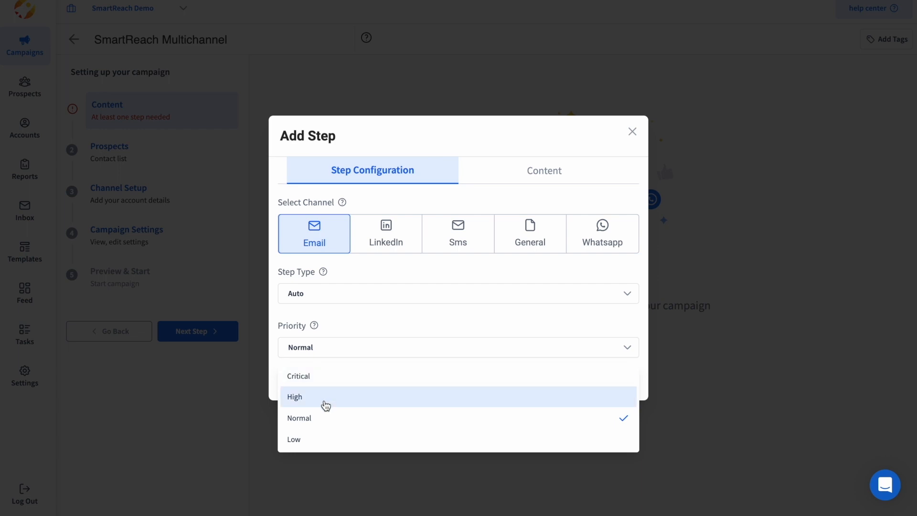
click(325, 404)
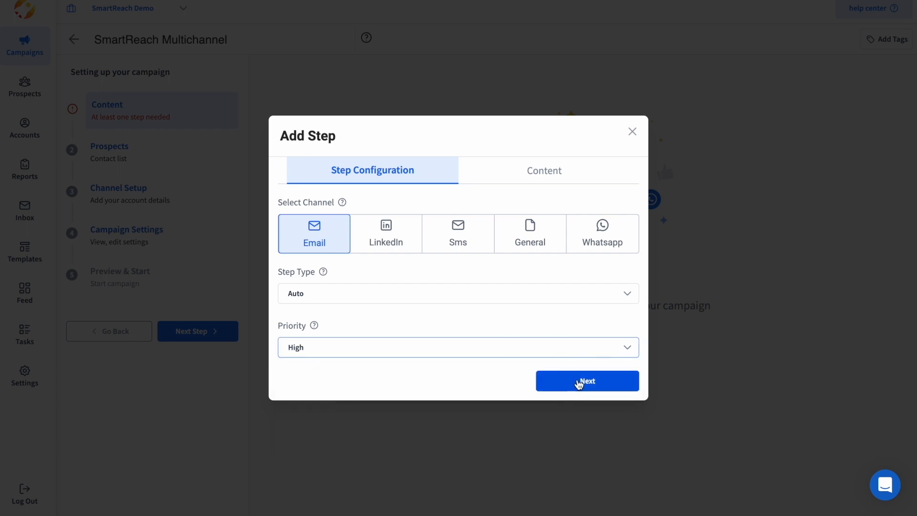
click(576, 382)
Step: Write subject 'Email Step' and body 'Multi Channel email step', then create the step
click(249, 221)
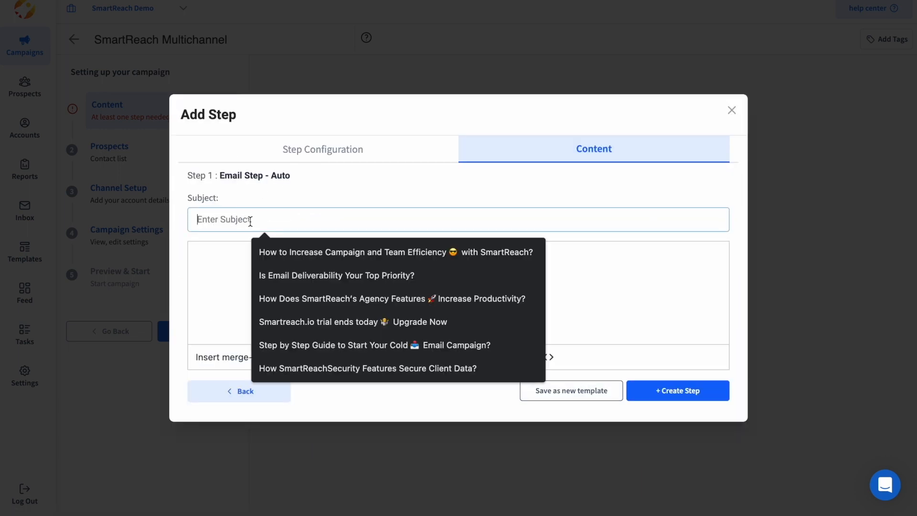
text(Email Step)
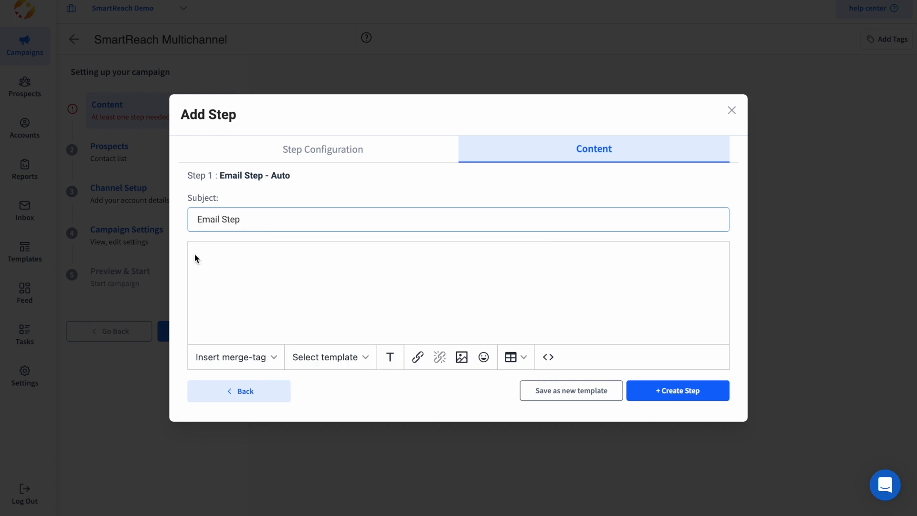
click(200, 256)
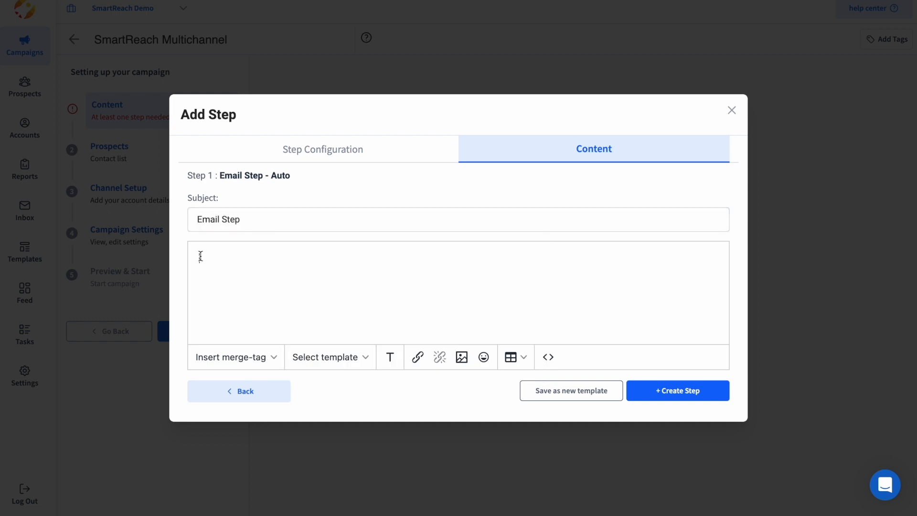
text(Multi Channel email step)
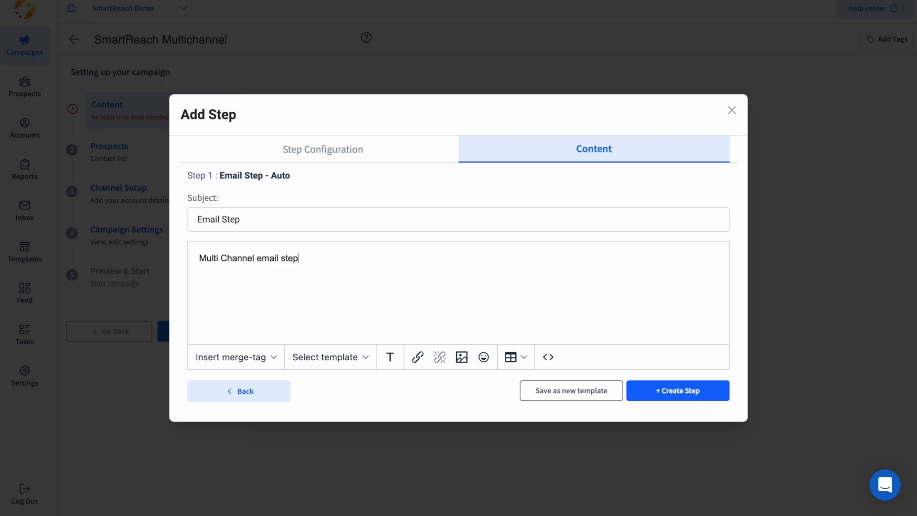
click(707, 395)
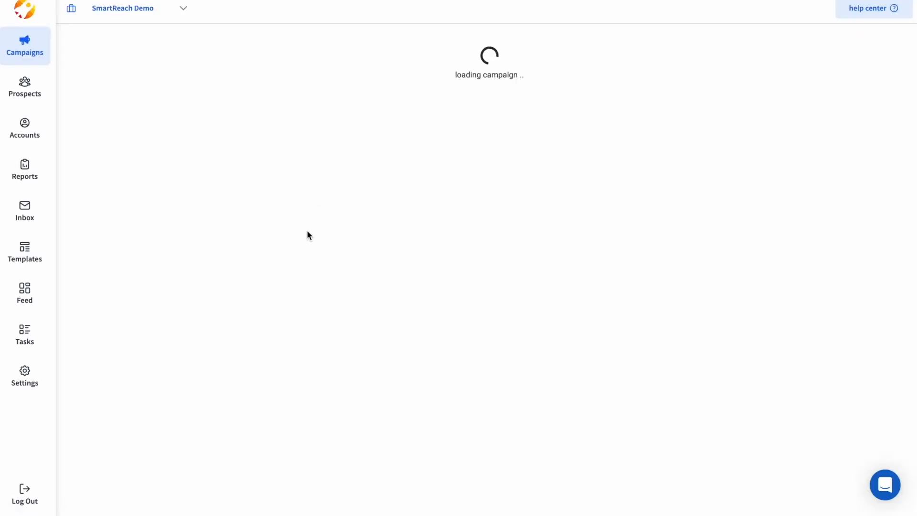
Step: Add a LinkedIn View Profile step on Day 2 with the note 'View profile task'
click(329, 203)
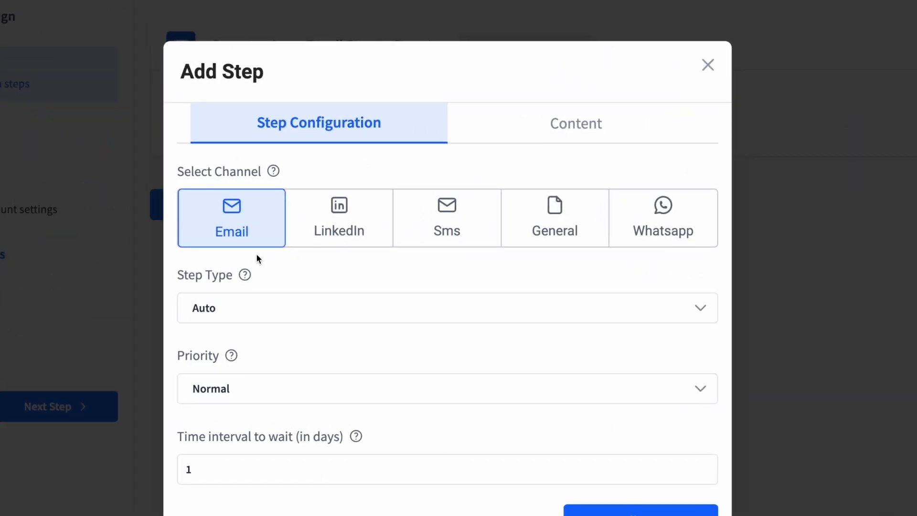
click(338, 233)
click(446, 213)
click(564, 260)
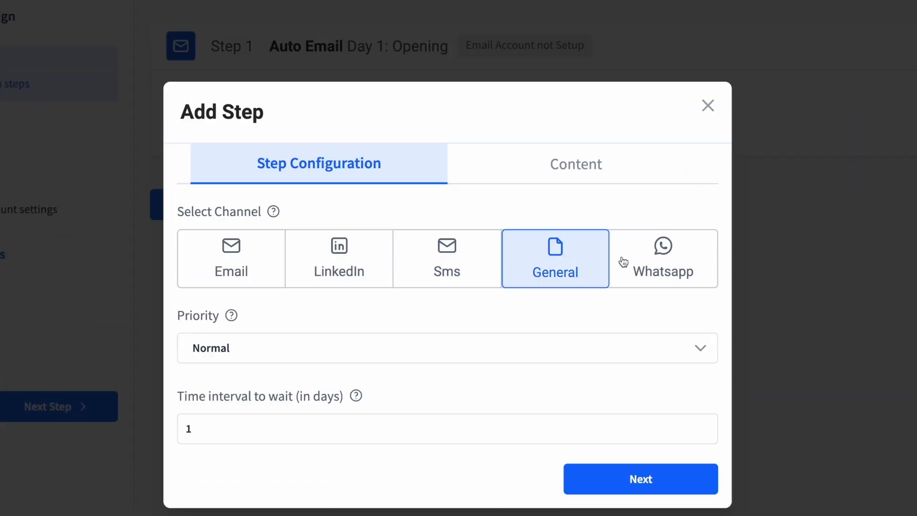
click(661, 264)
click(273, 280)
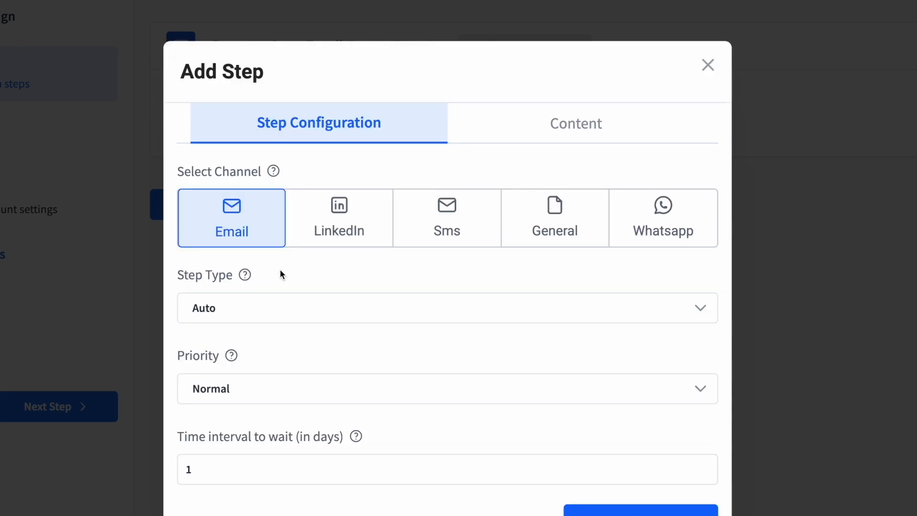
click(338, 223)
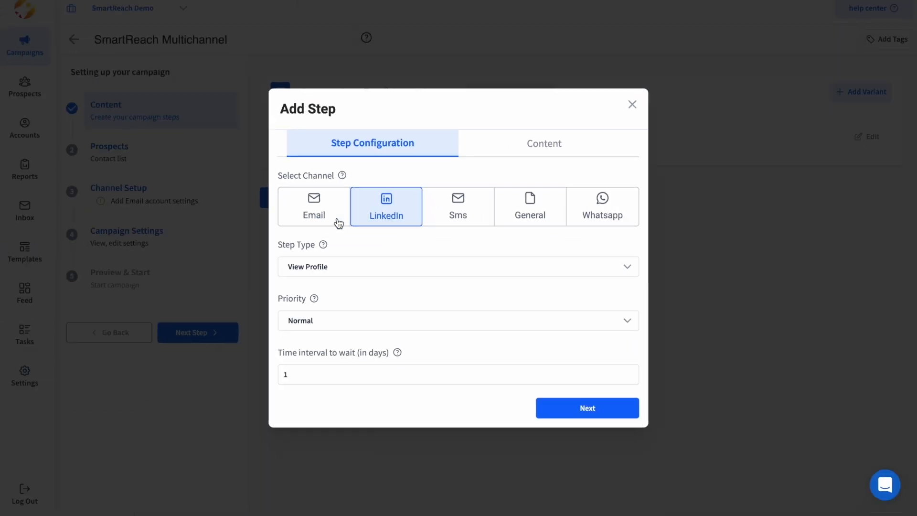
click(337, 270)
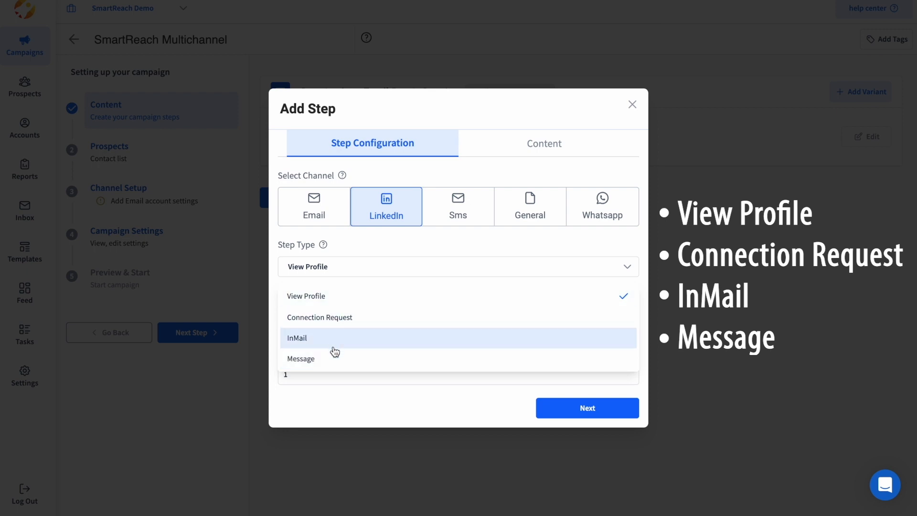
click(334, 296)
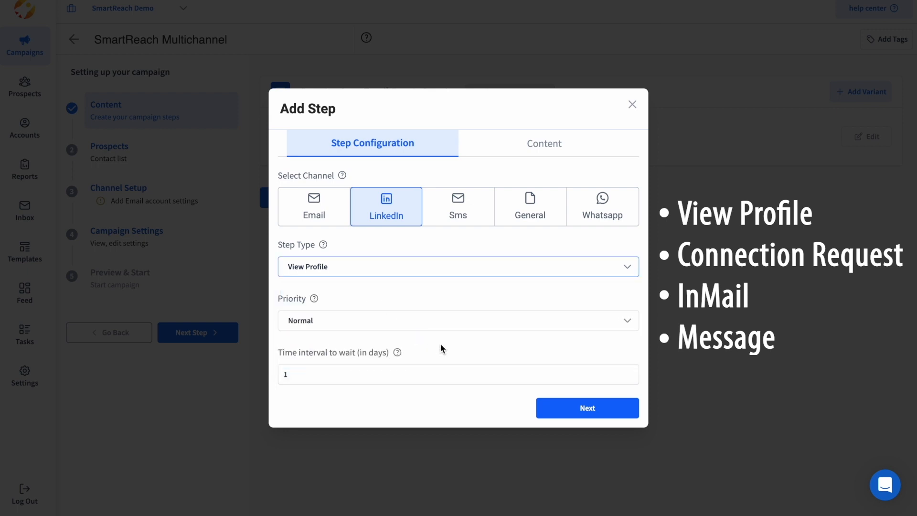
click(576, 408)
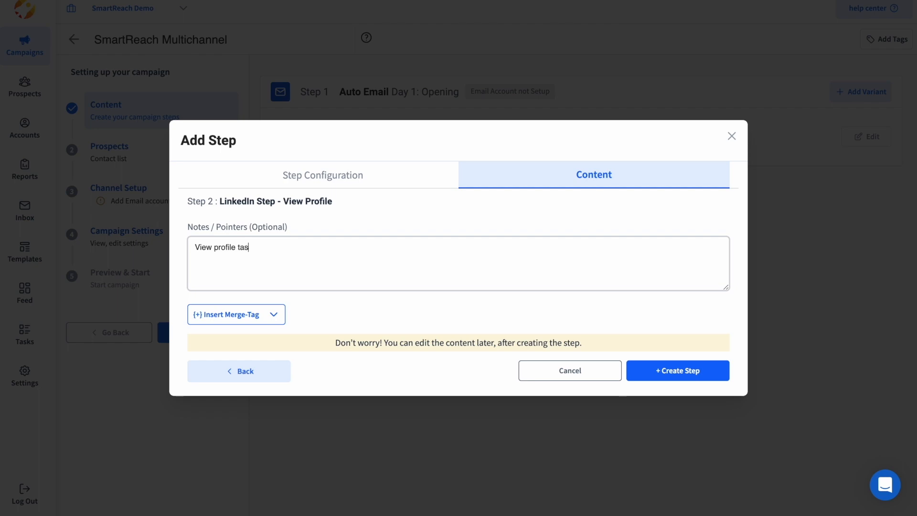
click(655, 371)
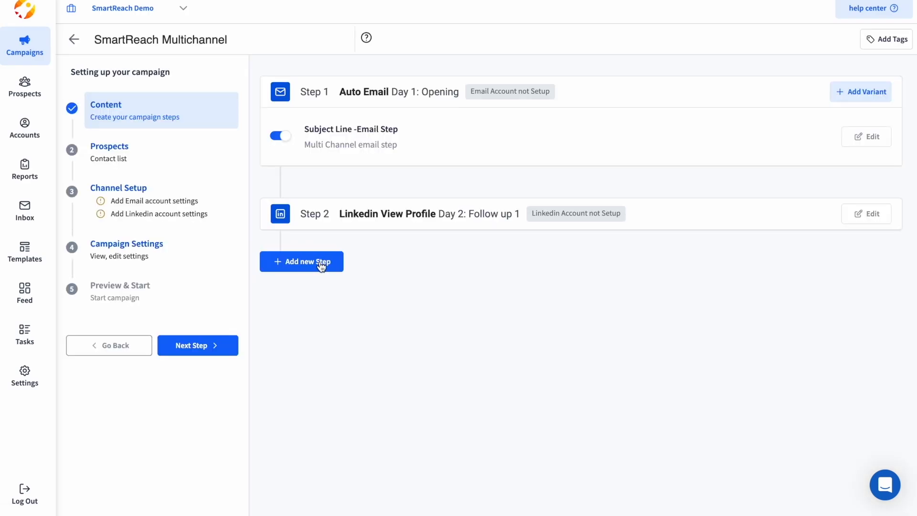
Step: Add a WhatsApp message step with Critical priority
click(320, 264)
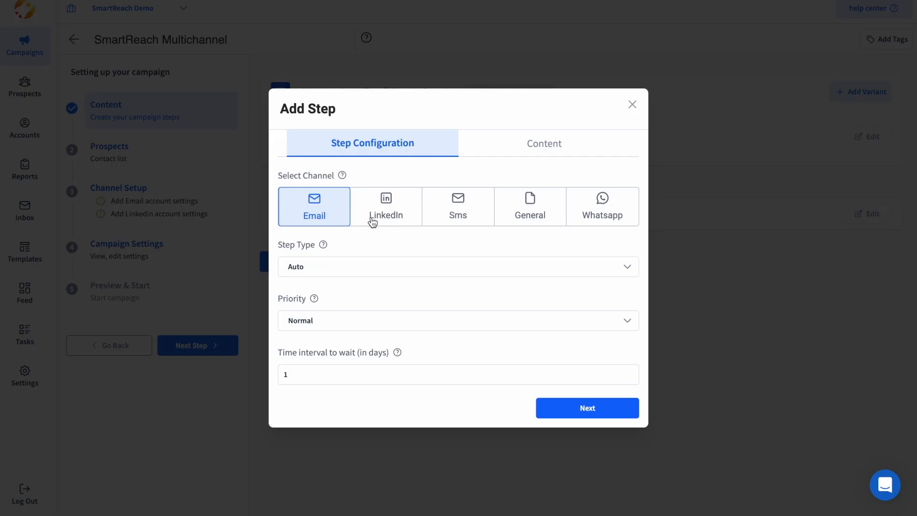
click(602, 206)
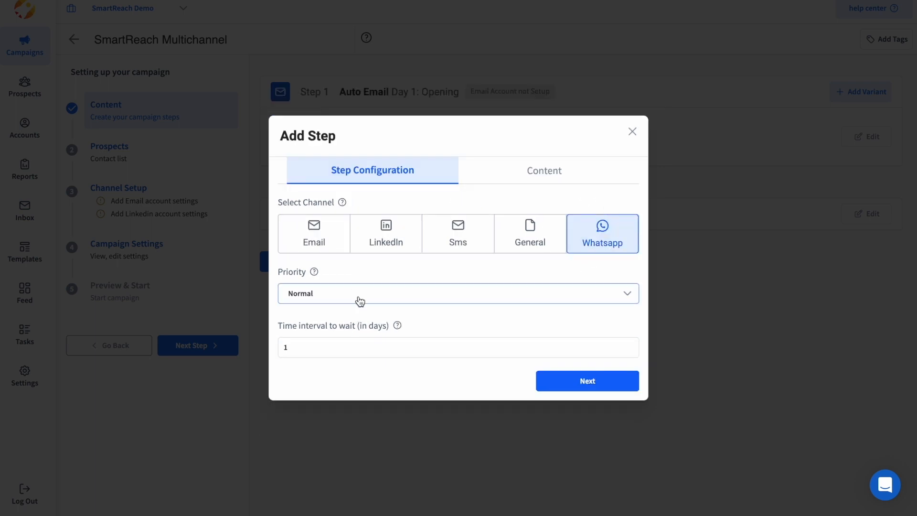
click(358, 300)
click(330, 328)
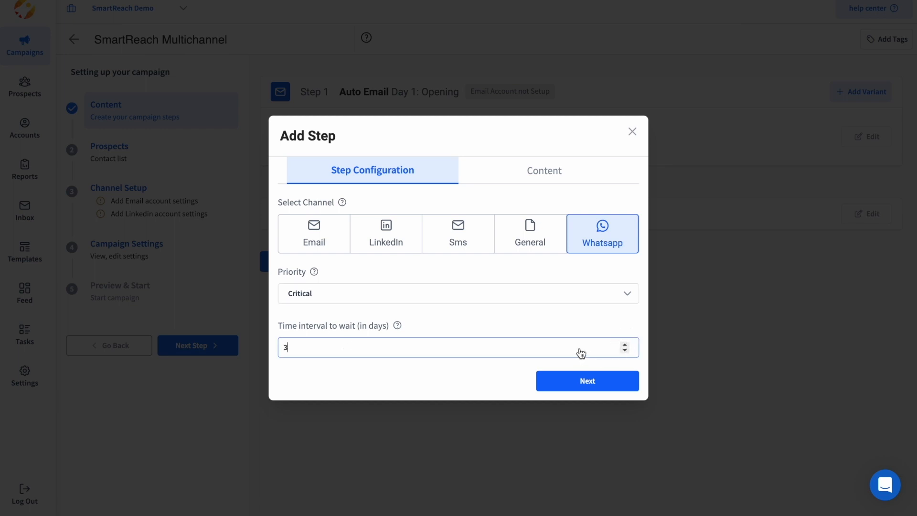
click(605, 382)
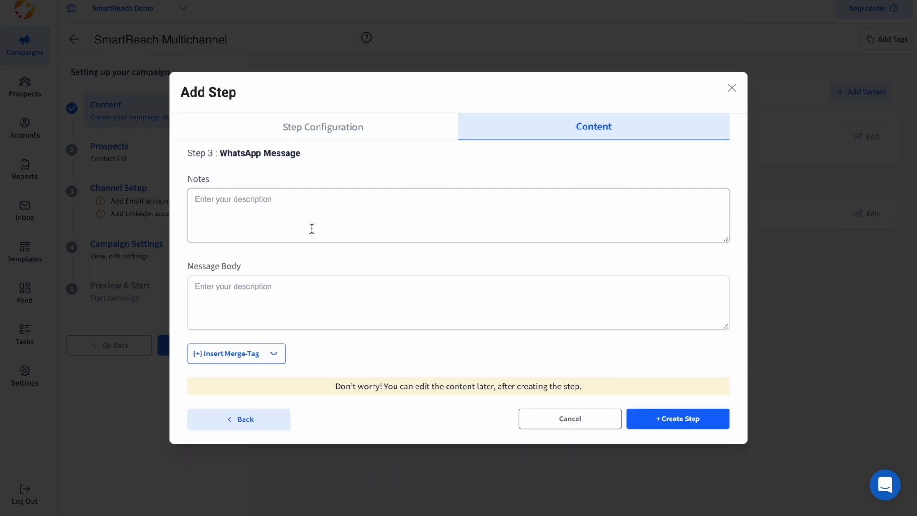
Step: Write the WhatsApp notes and message ending with the {{sender_name}} merge tag, and create it
click(229, 203)
text(Whatsapp step)
click(219, 303)
text(Hi there, doing an outreac)
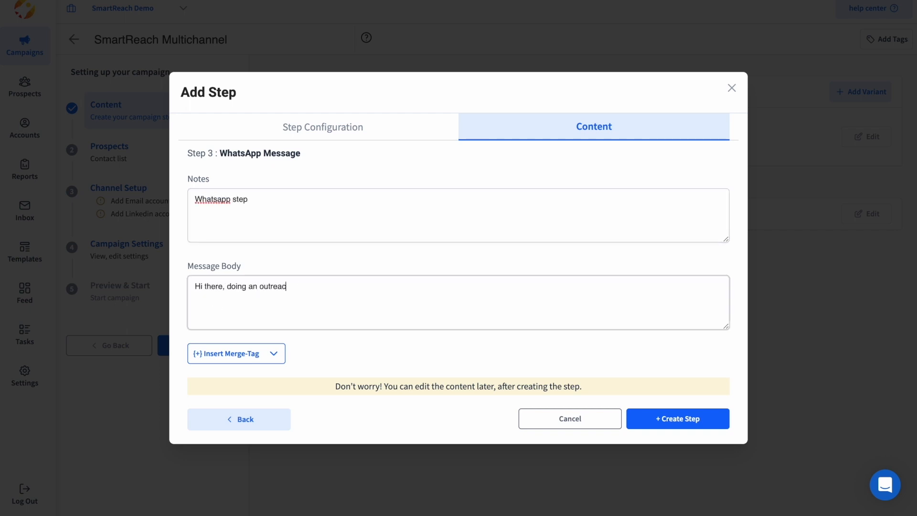
click(229, 353)
scroll(215, 472, down, 4)
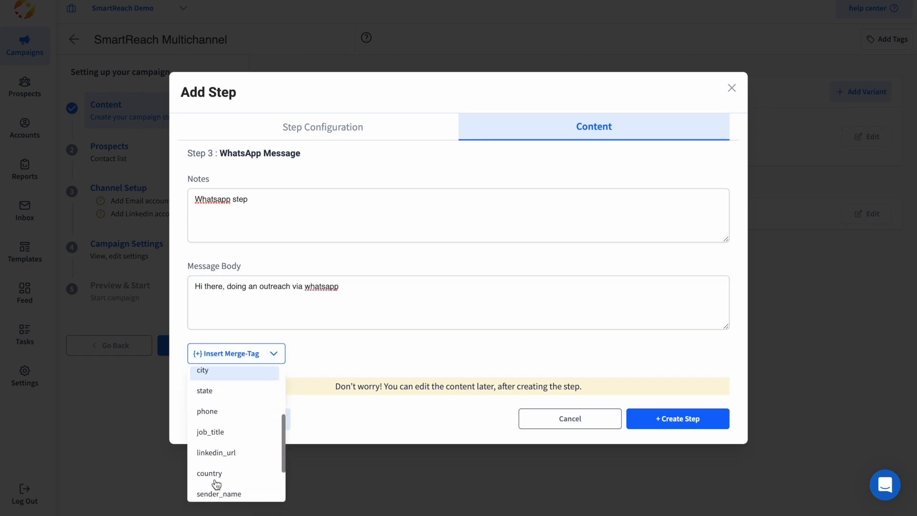
click(217, 452)
click(687, 419)
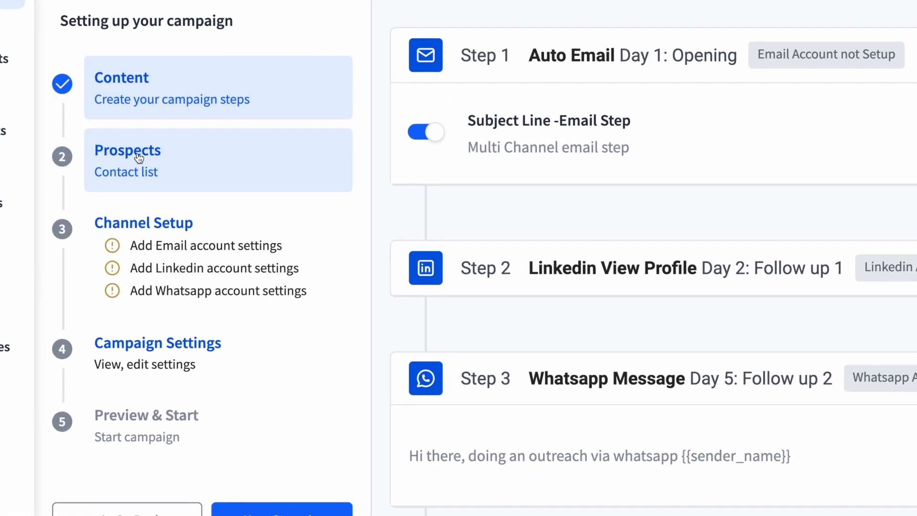
Step: Move through Prospects to Channel Setup's Email & Owner Setup form
click(145, 179)
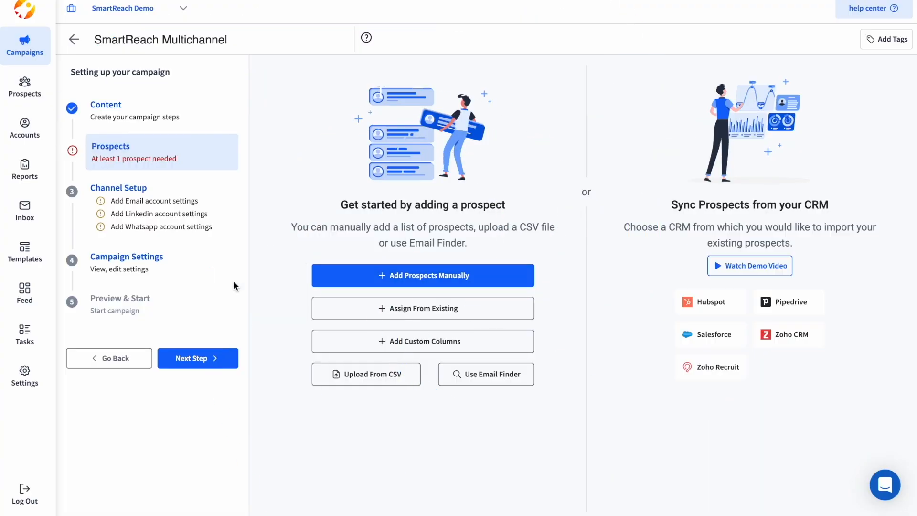
click(132, 223)
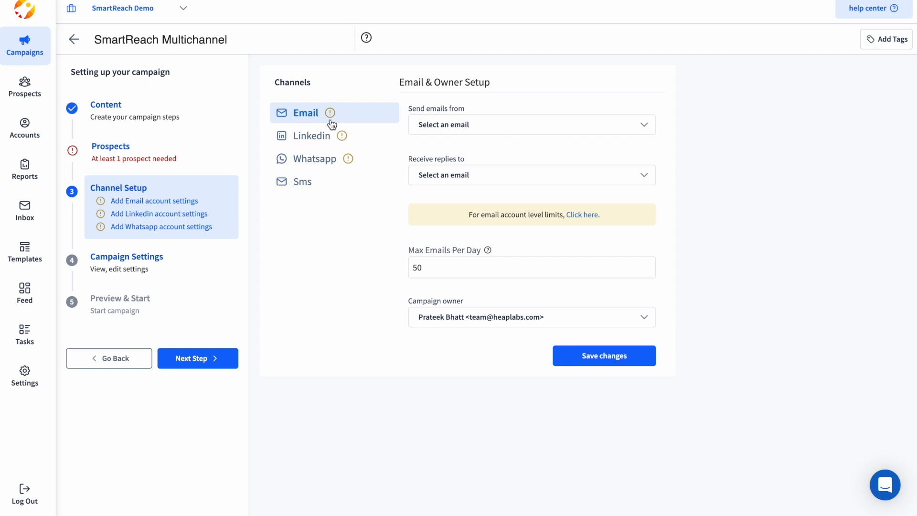
Step: Use the support mailbox for both sending emails and receiving replies, and save
click(454, 125)
click(460, 168)
click(461, 175)
click(471, 221)
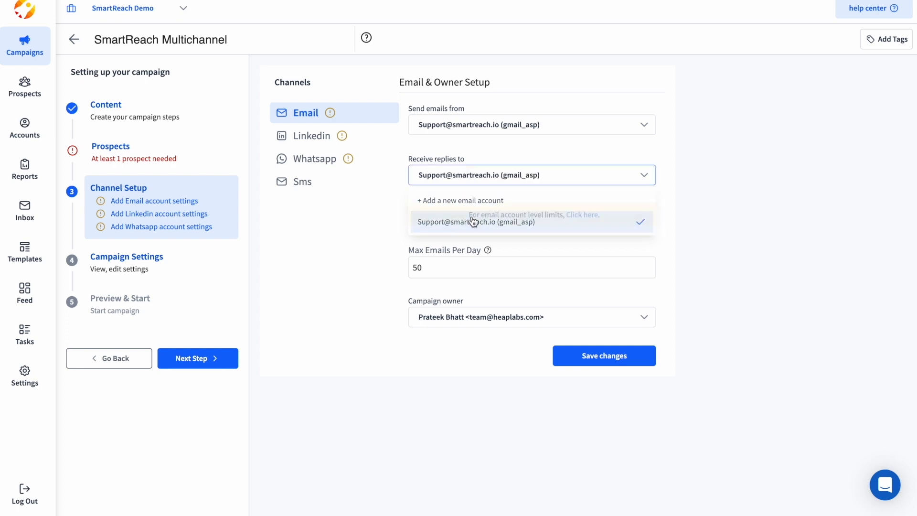
click(589, 354)
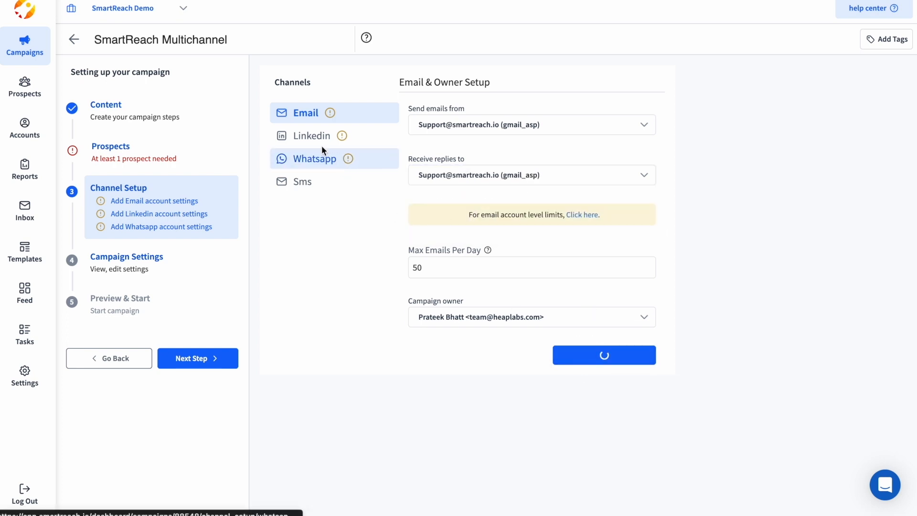
Step: Assign the LinkedIn account to the campaign and save the LinkedIn setting
click(307, 145)
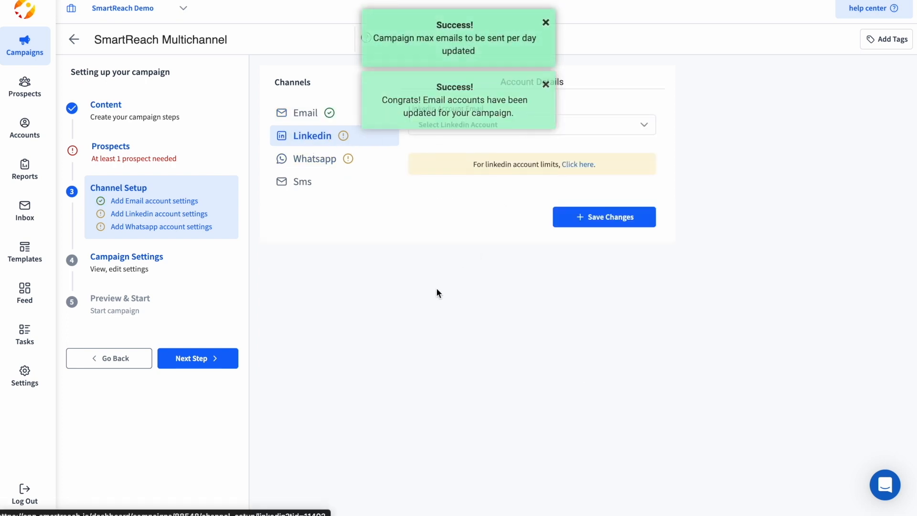
click(546, 84)
click(507, 125)
click(497, 181)
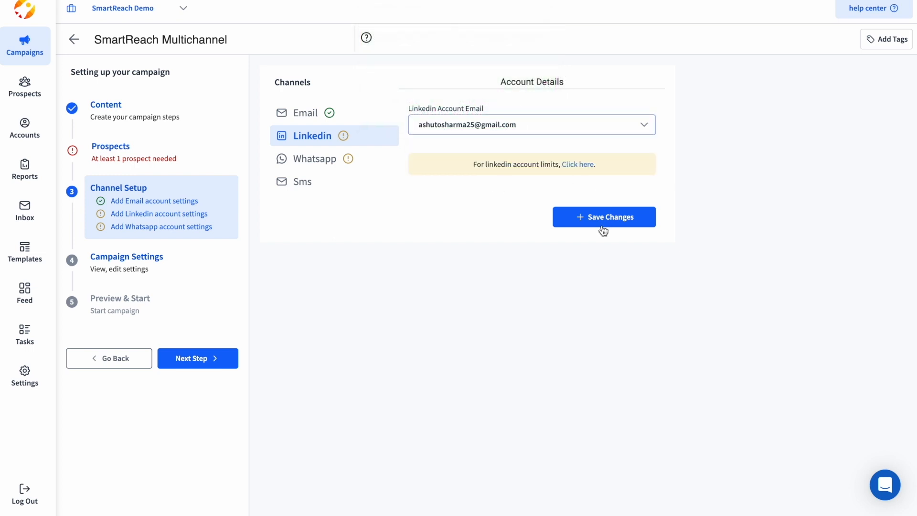
click(583, 213)
click(326, 157)
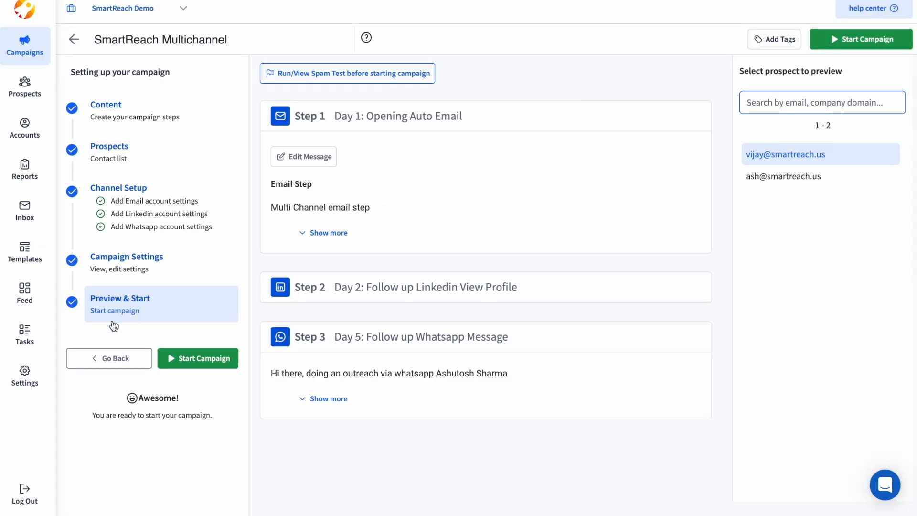
Step: Preview the campaign for the first two prospects, expanding and collapsing the WhatsApp and email step previews
click(798, 177)
click(796, 158)
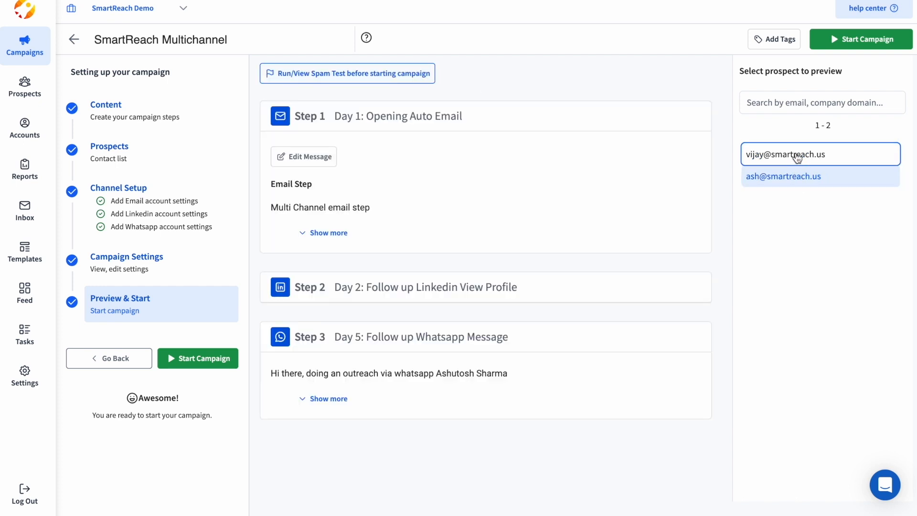
click(327, 398)
click(328, 424)
click(331, 233)
click(337, 232)
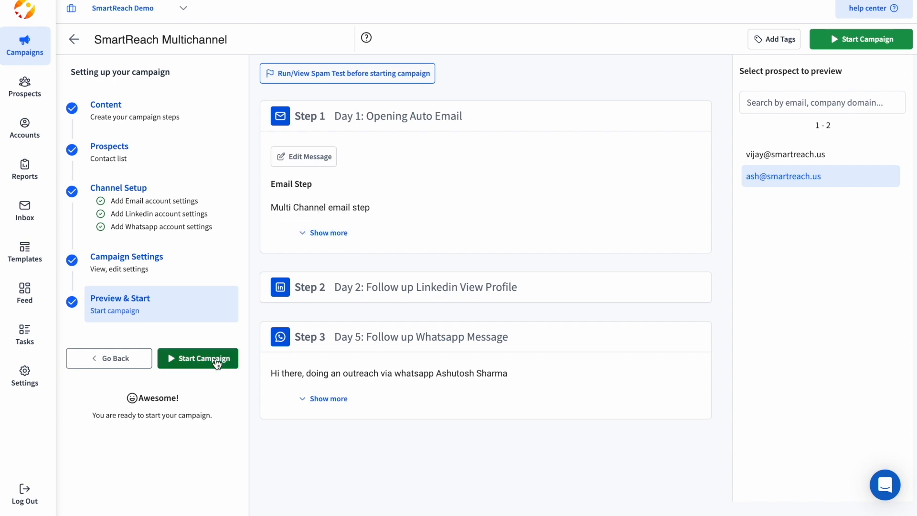
Step: Start the campaign now on Soft-Start and confirm the launch
click(190, 361)
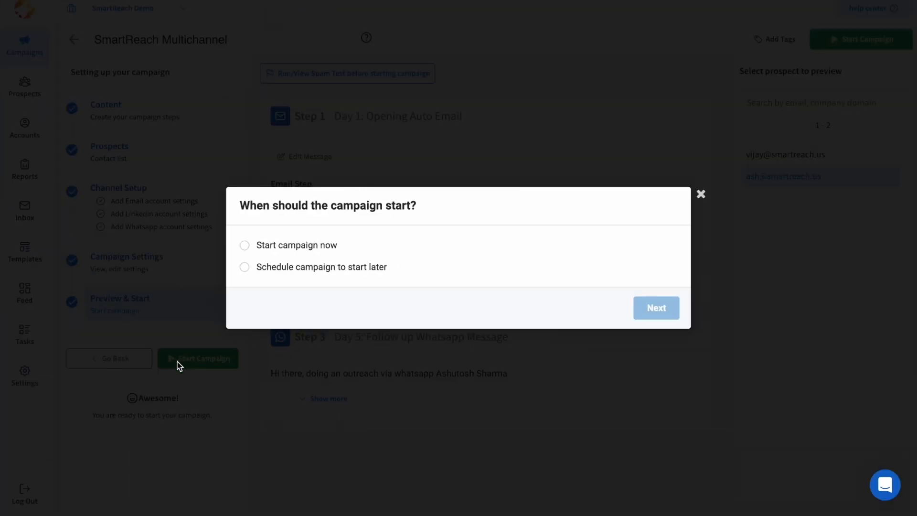
click(285, 247)
click(656, 306)
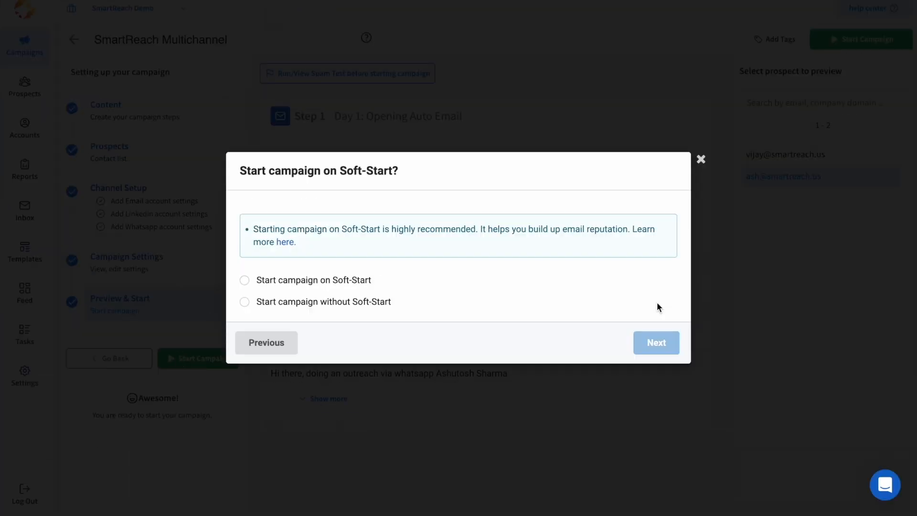
click(344, 278)
click(668, 366)
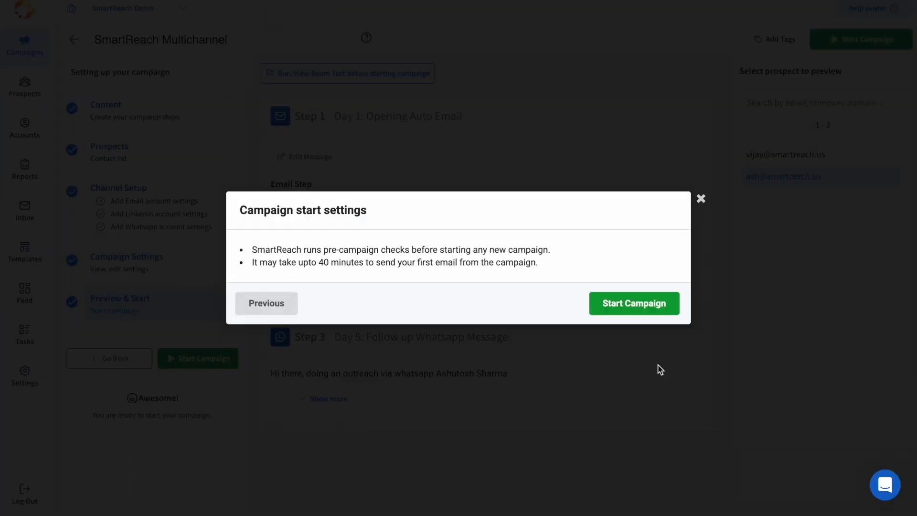
click(637, 308)
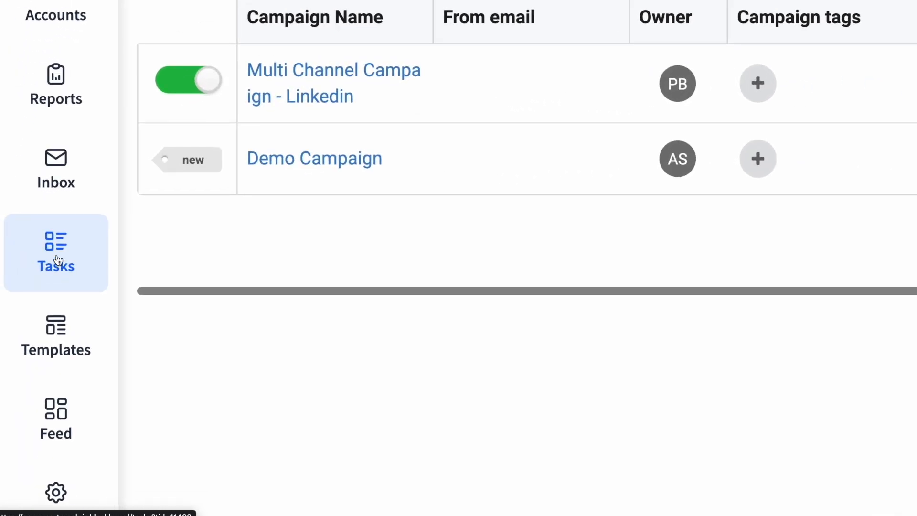
Step: Browse upcoming, due and today's tasks, then run the first LinkedIn View Profile task
click(58, 260)
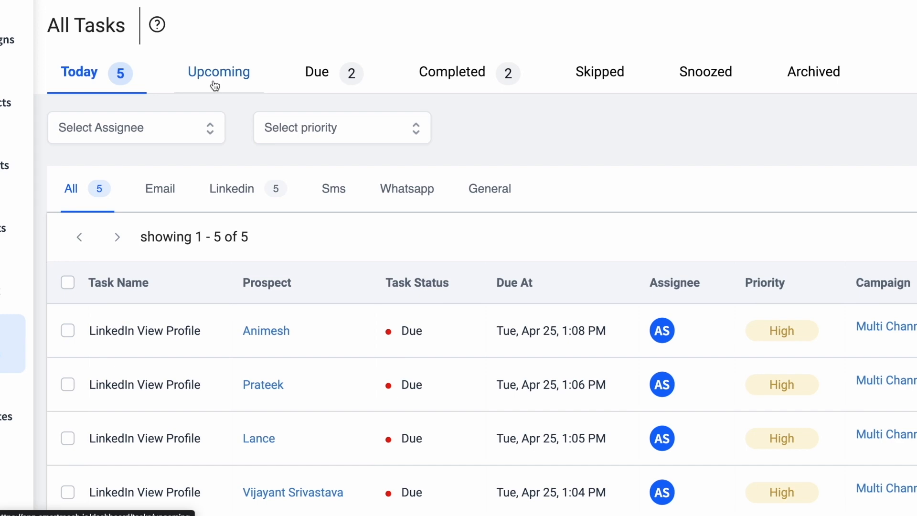
click(177, 82)
click(330, 78)
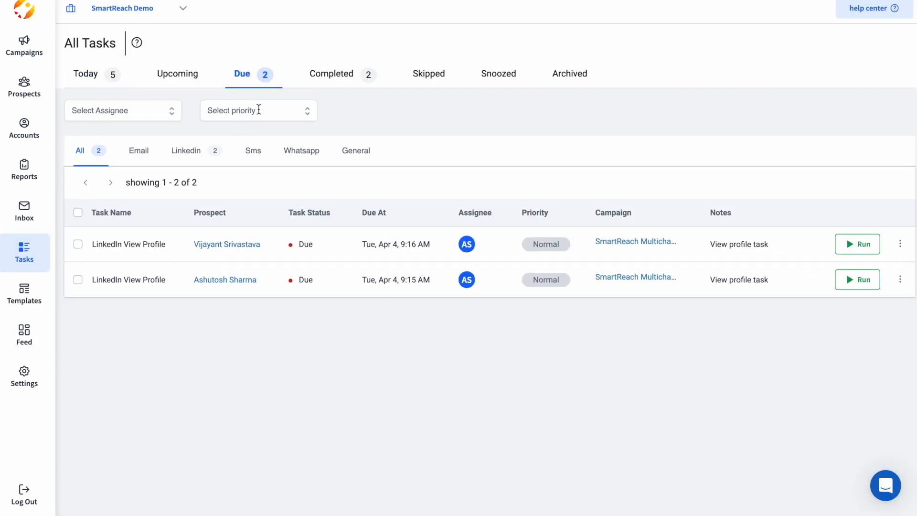
click(307, 118)
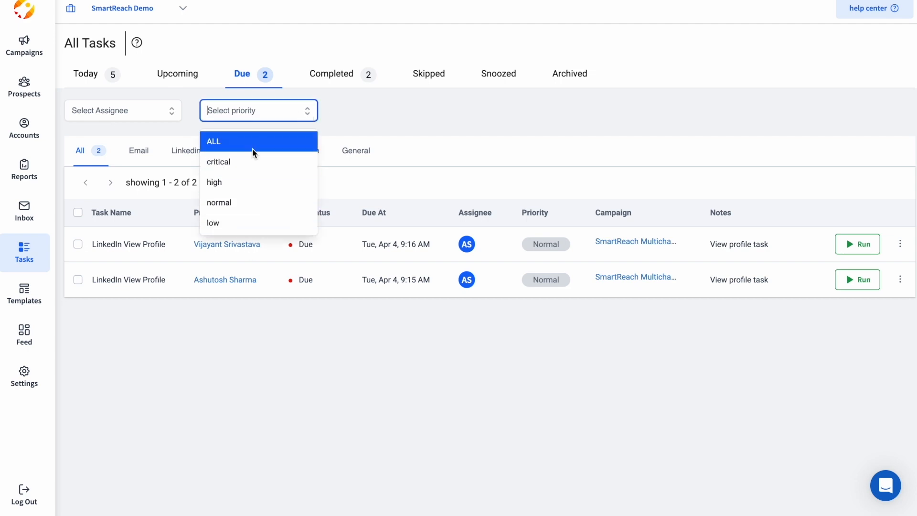
click(349, 120)
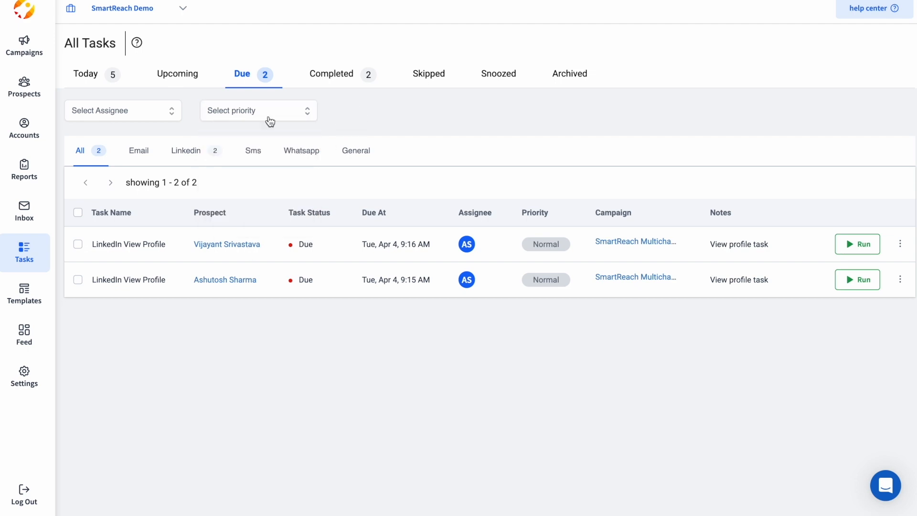
click(92, 70)
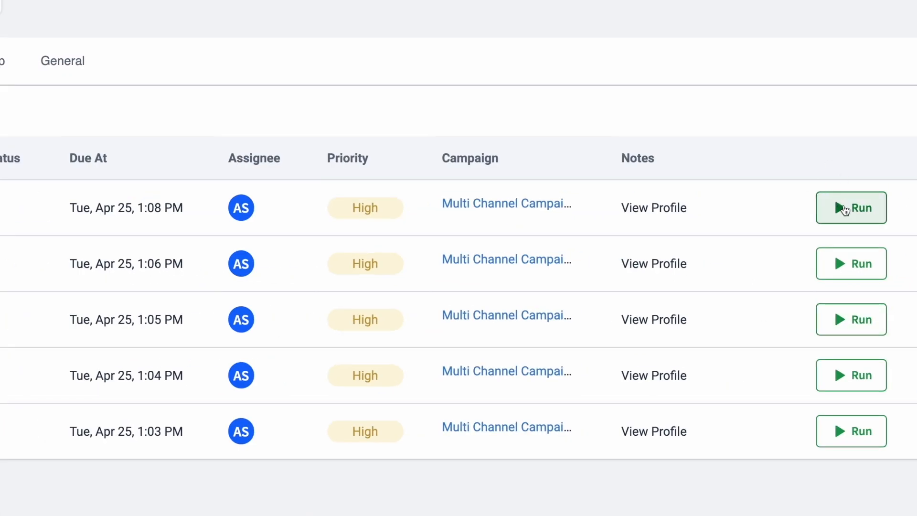
click(856, 244)
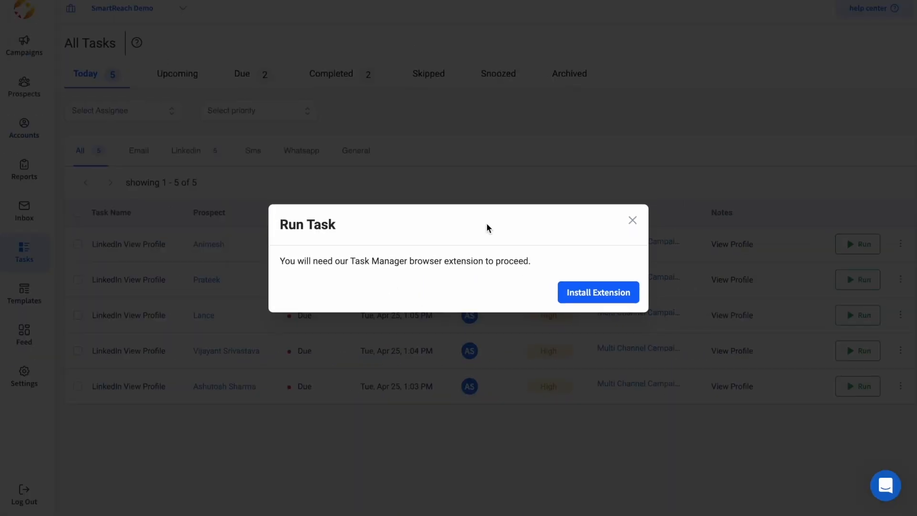
Step: Add the Sales Linked Automation | SmartReach extension to Chrome and dismiss the Run Task prompt
click(588, 293)
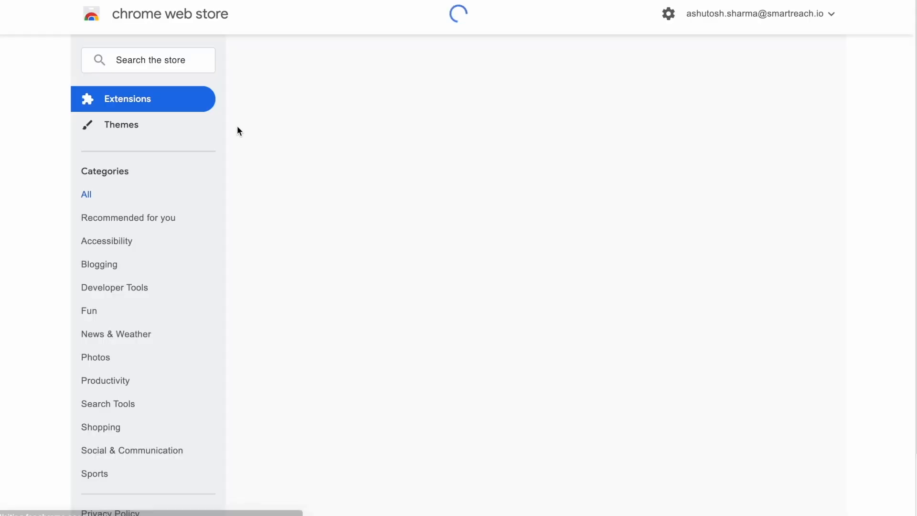
click(727, 103)
click(541, 289)
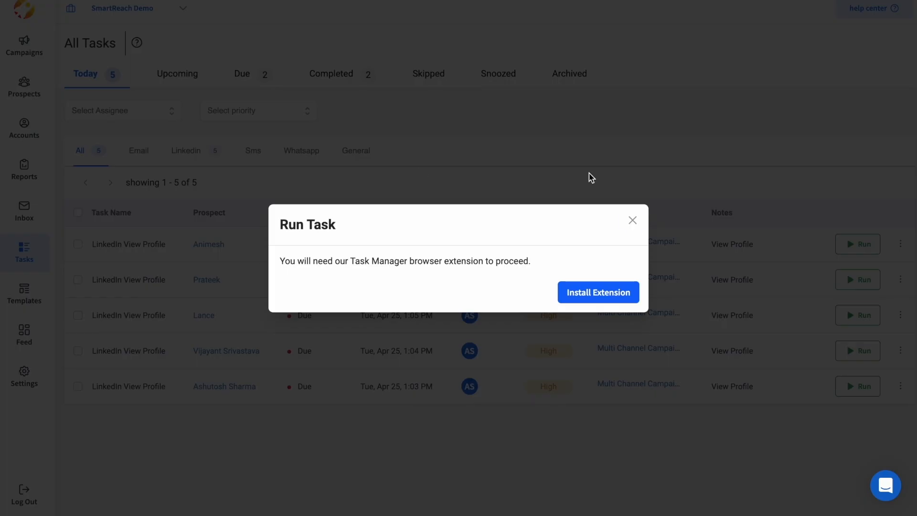
click(632, 221)
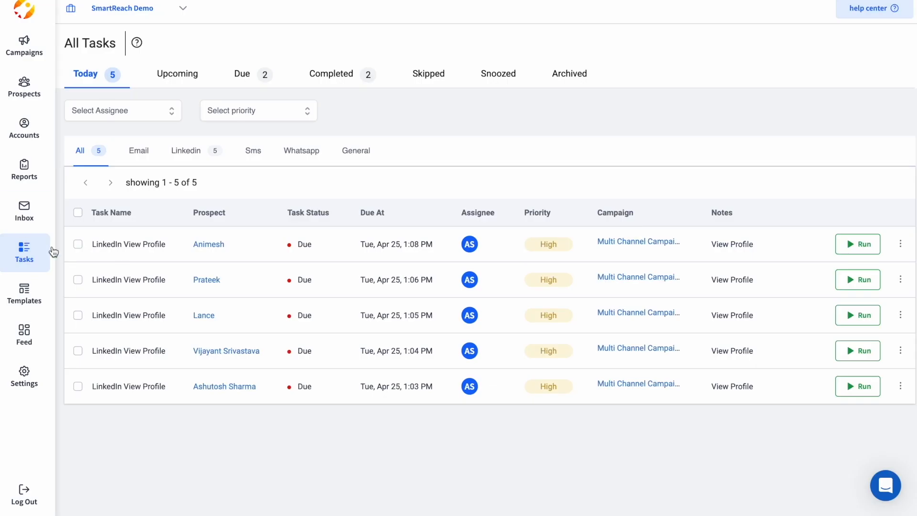
Step: Select the second, third and fifth LinkedIn View Profile tasks in the list
click(77, 244)
click(78, 280)
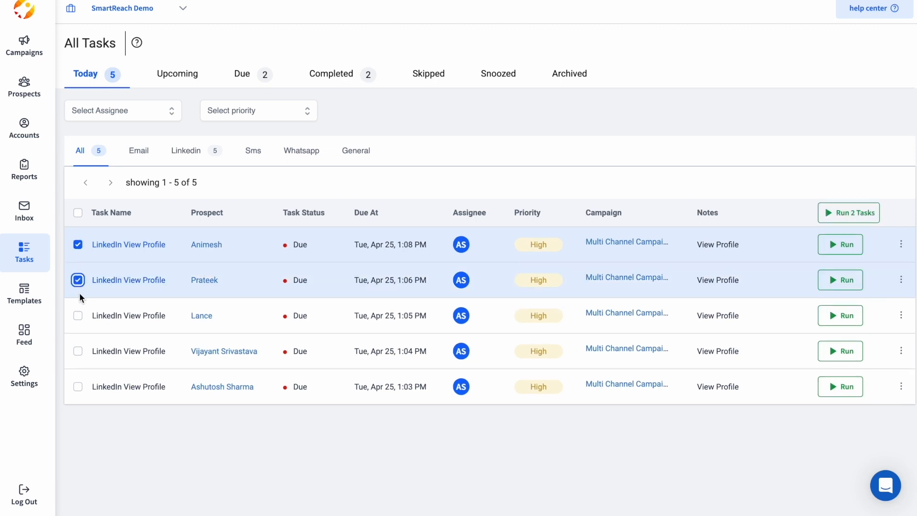
click(77, 315)
click(78, 351)
click(78, 387)
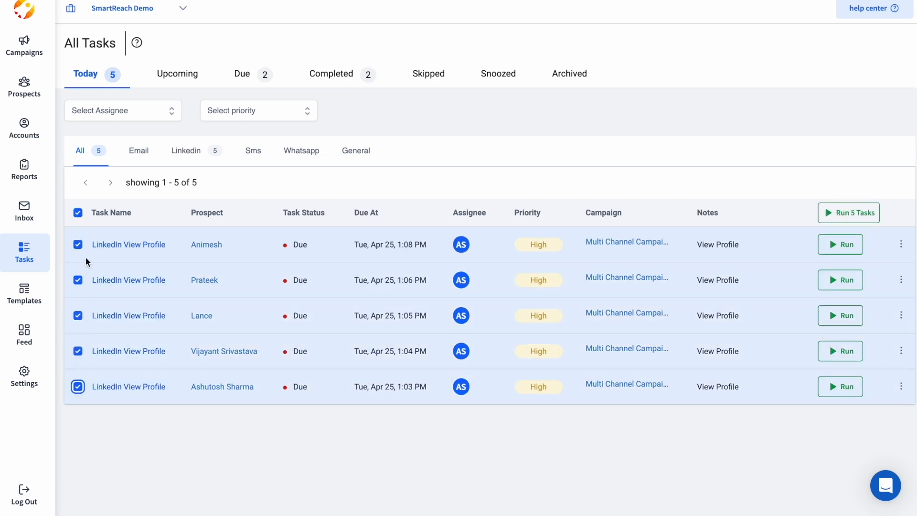
click(77, 212)
click(77, 386)
click(77, 280)
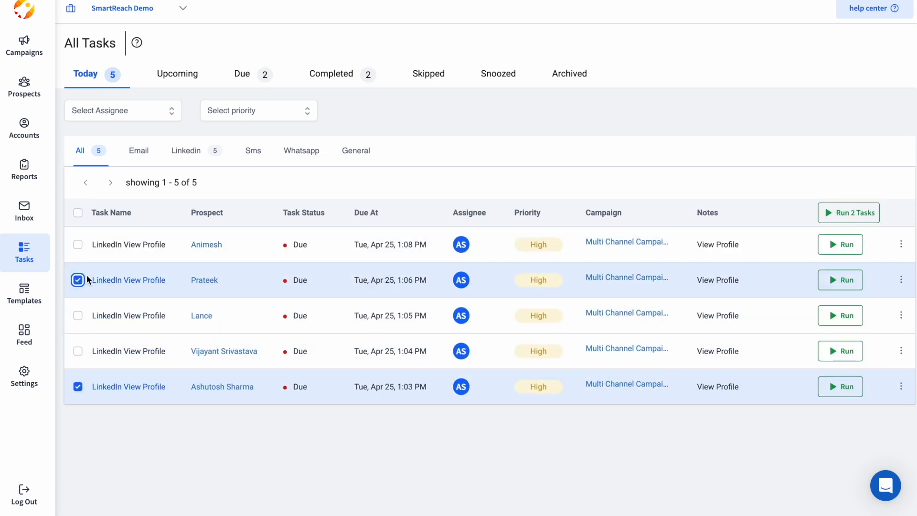
click(77, 315)
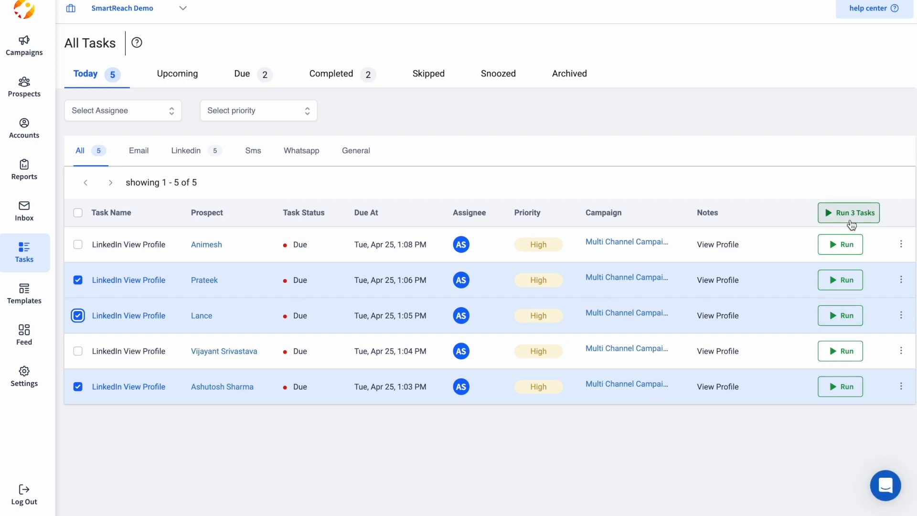
Step: Run the three selected tasks for the SmartReach Demo team, viewing each profile and completing it
click(848, 215)
click(755, 265)
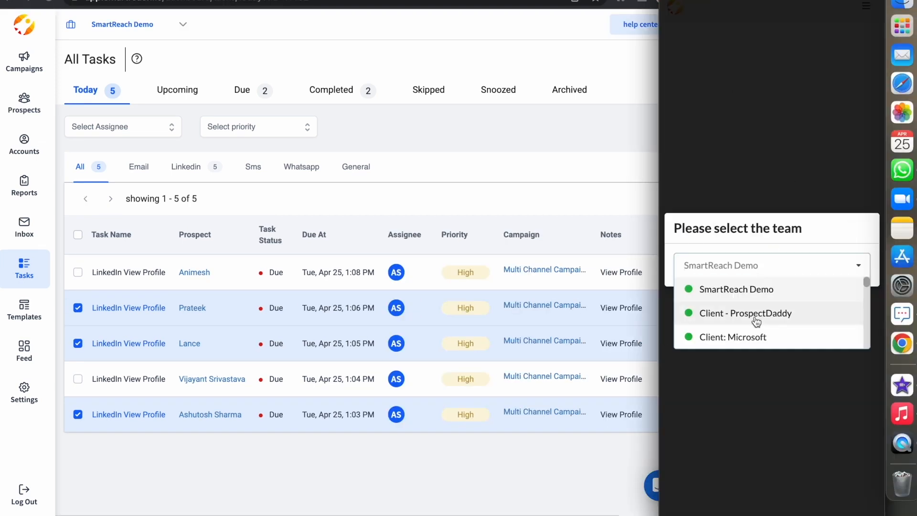
click(751, 291)
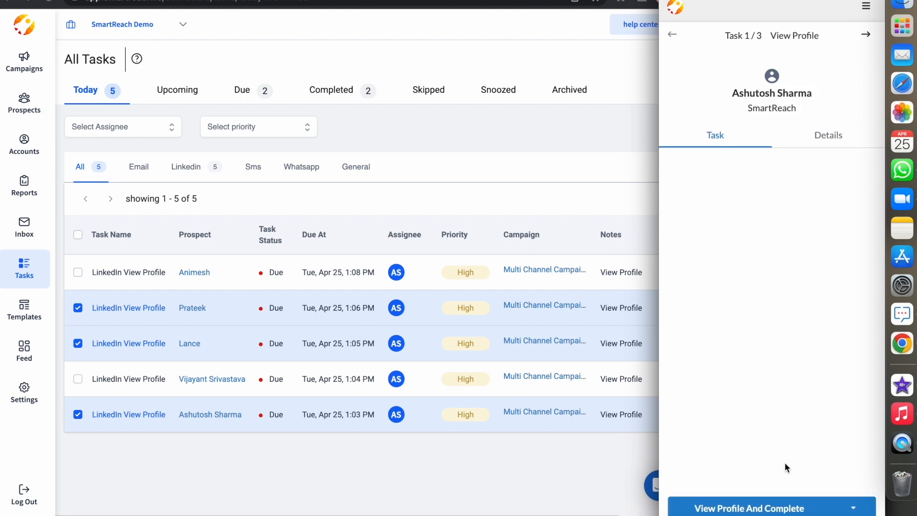
click(757, 509)
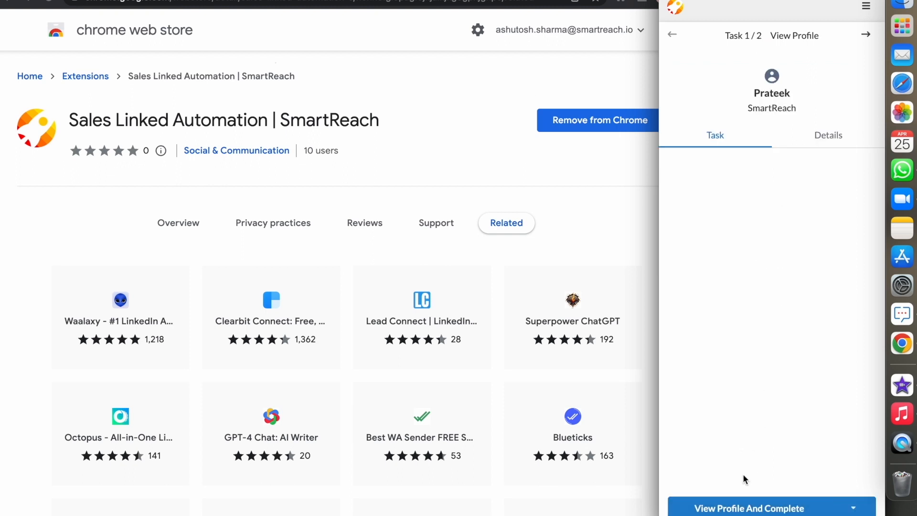
click(734, 508)
click(681, 504)
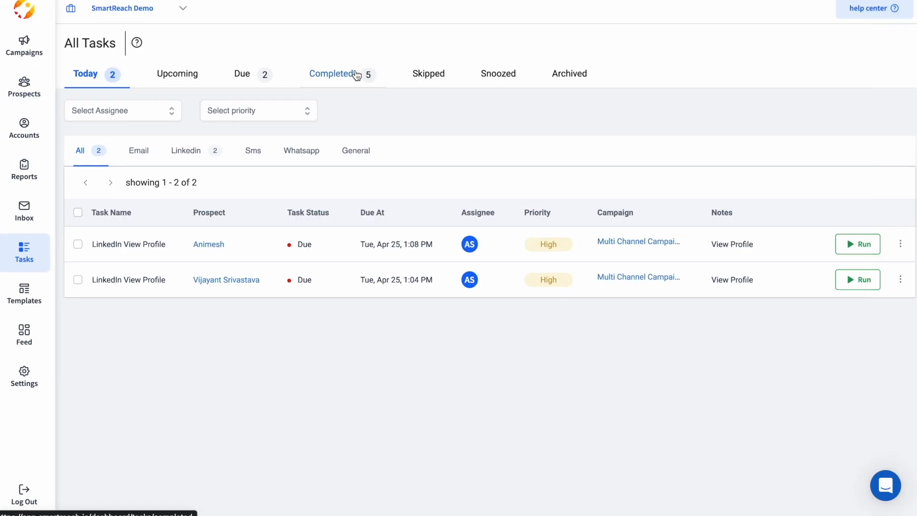
Step: Show completed tasks filtered by Email, Linkedin, Sms, Whatsapp and General, then by all channels
click(355, 75)
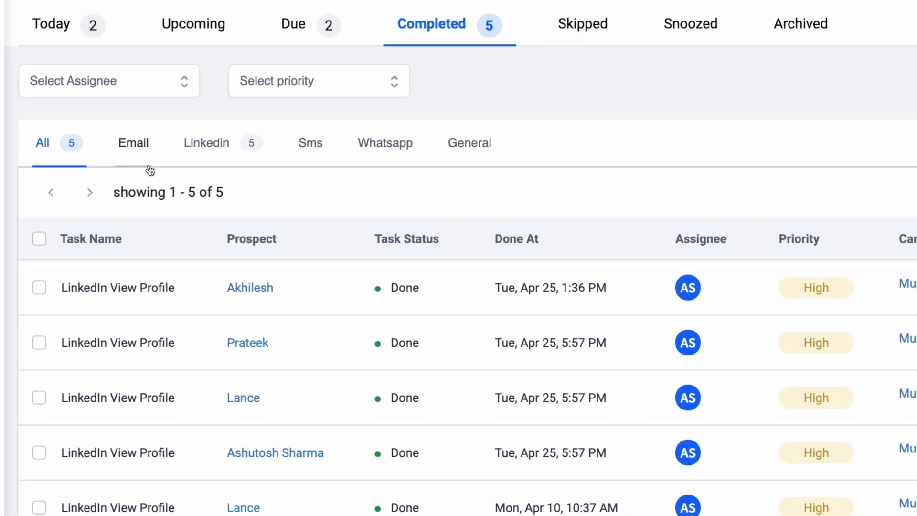
click(134, 145)
click(226, 146)
click(325, 144)
click(401, 143)
click(502, 149)
click(78, 146)
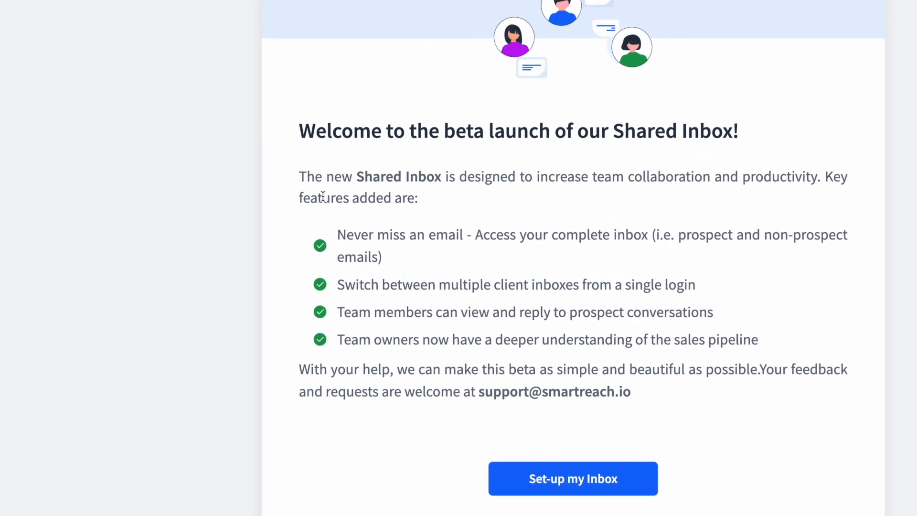
Step: Highlight the Shared Inbox introduction, multiple-client-inboxes and never-miss-an-email lines, then bring up Settings
drag(298, 177, 406, 201)
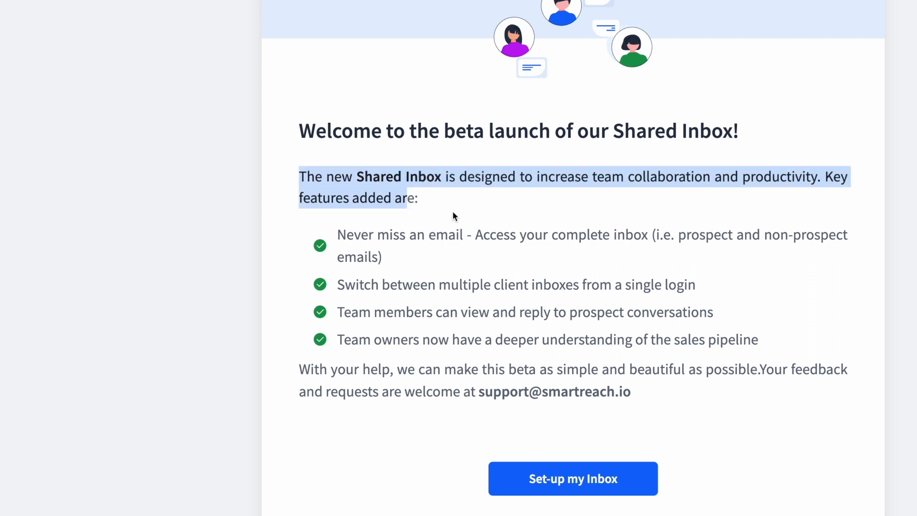
click(494, 207)
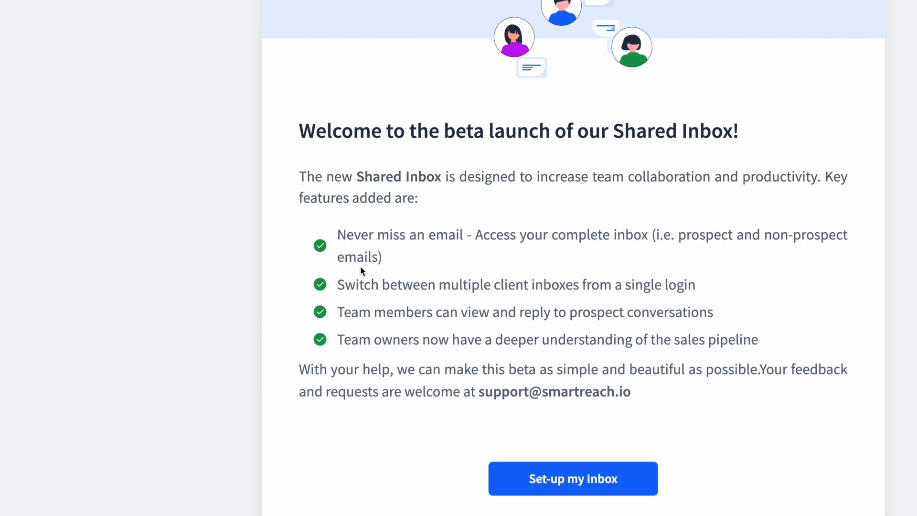
click(344, 285)
drag(346, 286, 695, 285)
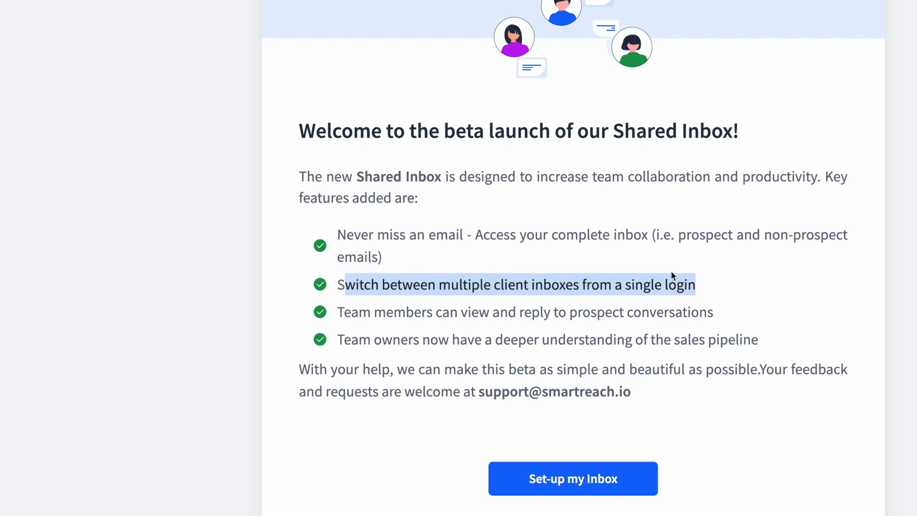
click(626, 263)
drag(336, 236, 466, 235)
click(510, 260)
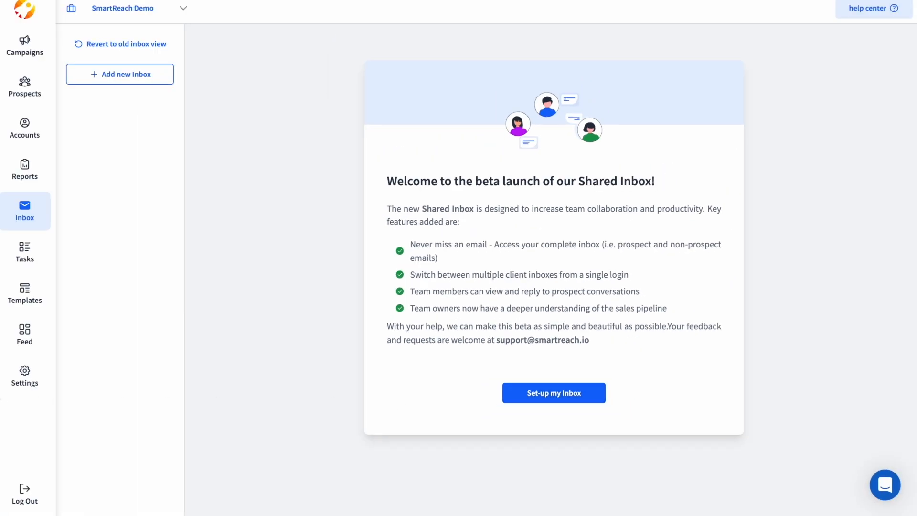
click(25, 377)
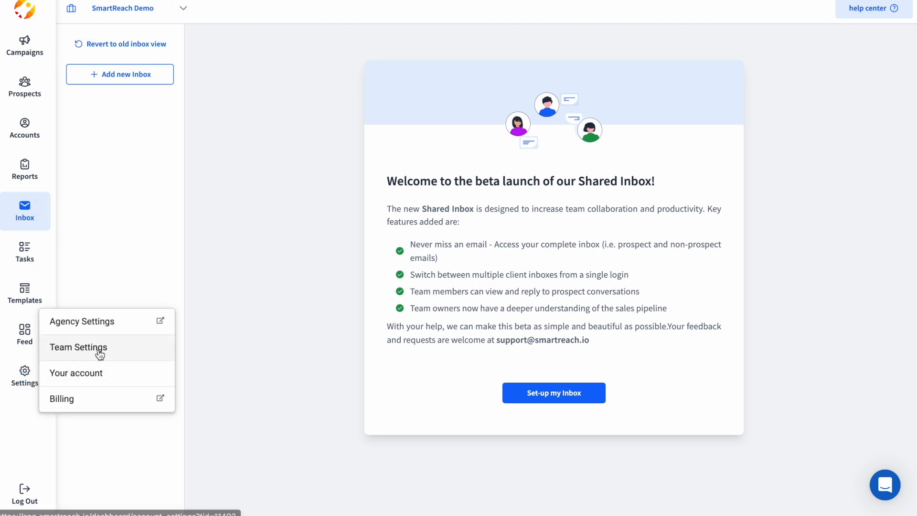
Step: Connect a Google Workspace account via app password, entering the support email address and pasting the password
click(99, 354)
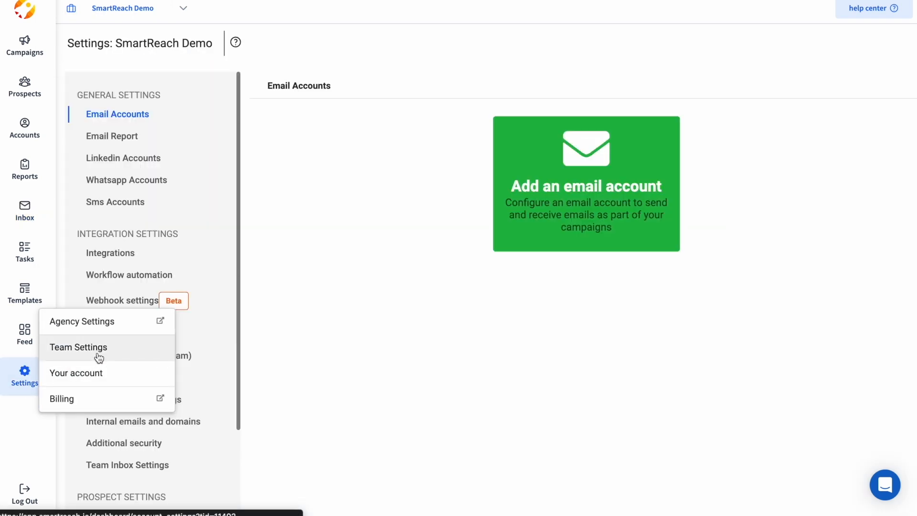
click(559, 200)
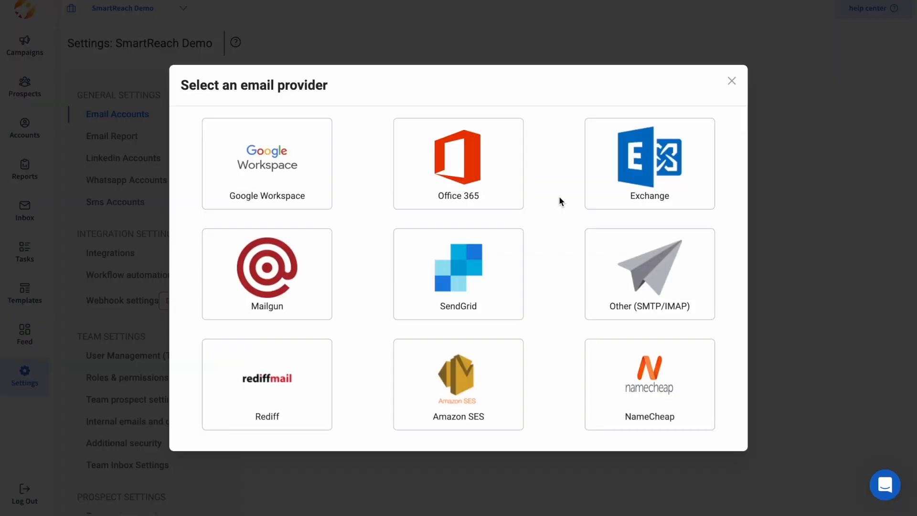
click(261, 182)
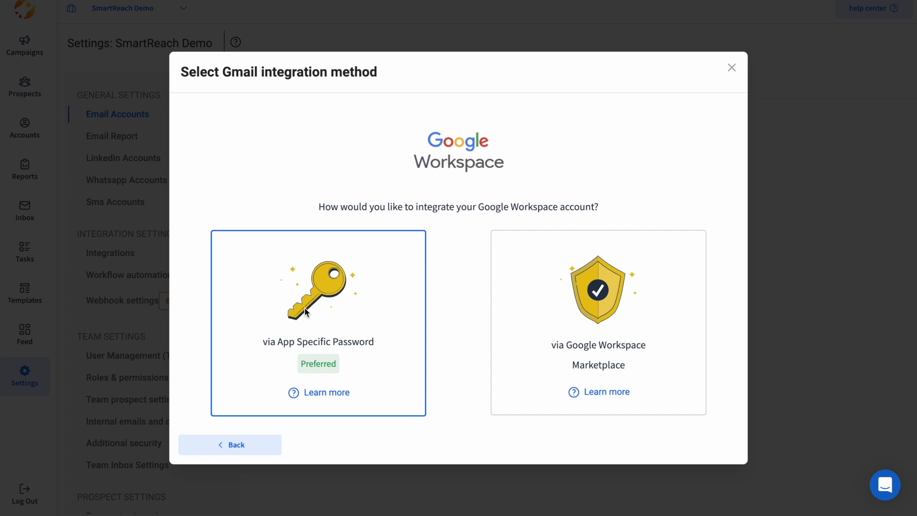
click(307, 312)
triple_click(328, 263)
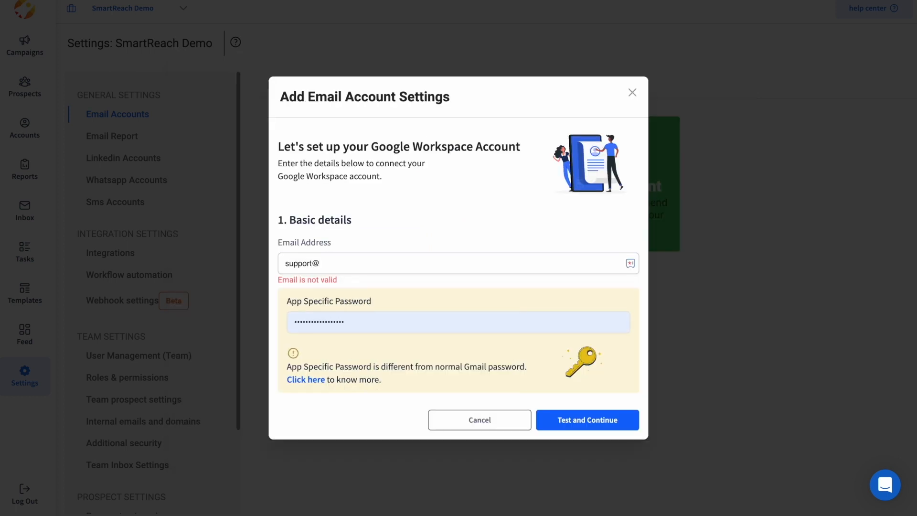
triple_click(322, 323)
key(super+v)
click(601, 424)
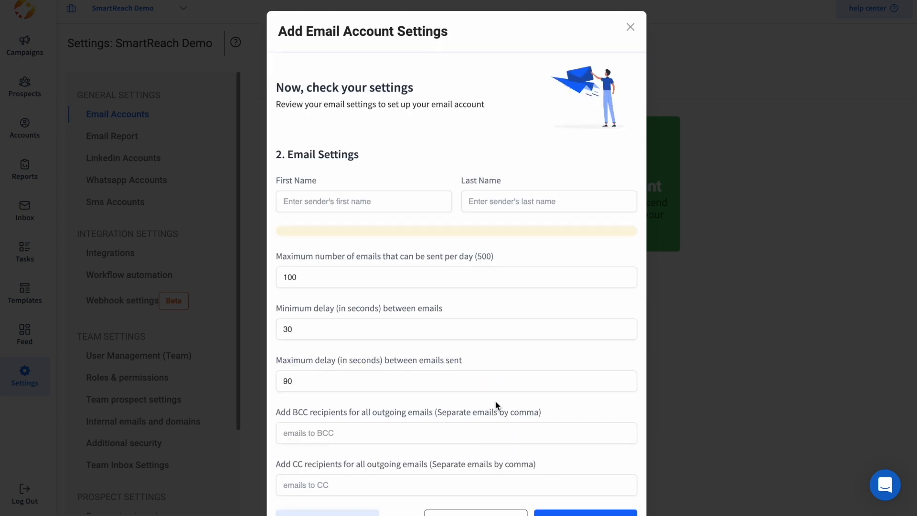
Step: Set the sender name to Support Smartreach and save the new email account
scroll(495, 401, down, 2)
click(391, 172)
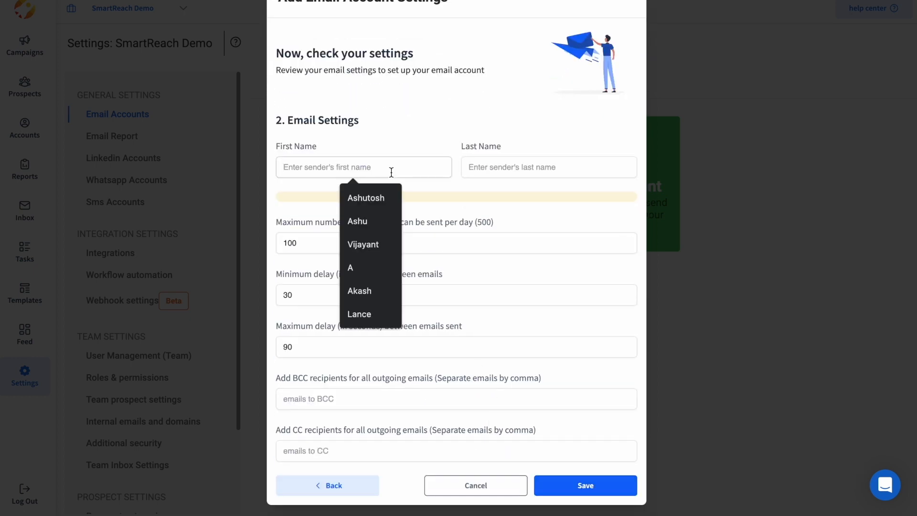
text(Support)
click(536, 167)
text(Smartreach)
click(572, 486)
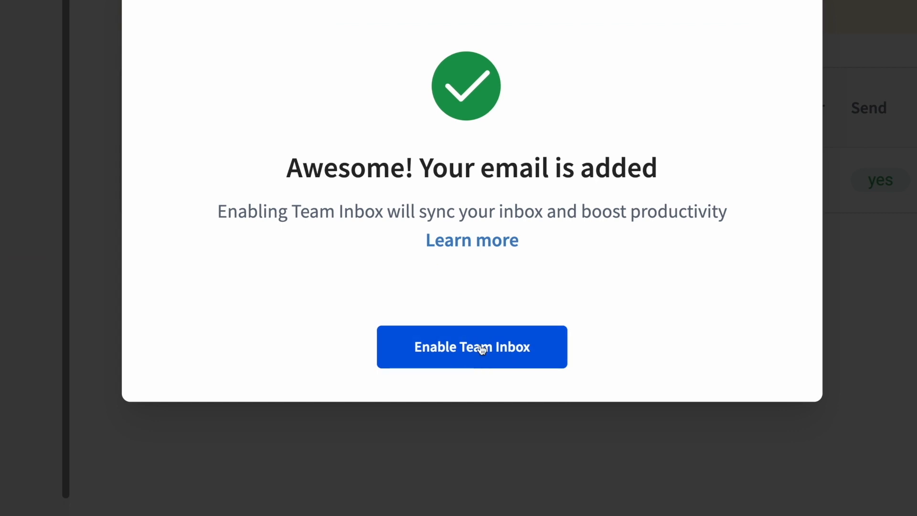
Step: Enable a team inbox for the account and name it Support Mailbox
click(458, 348)
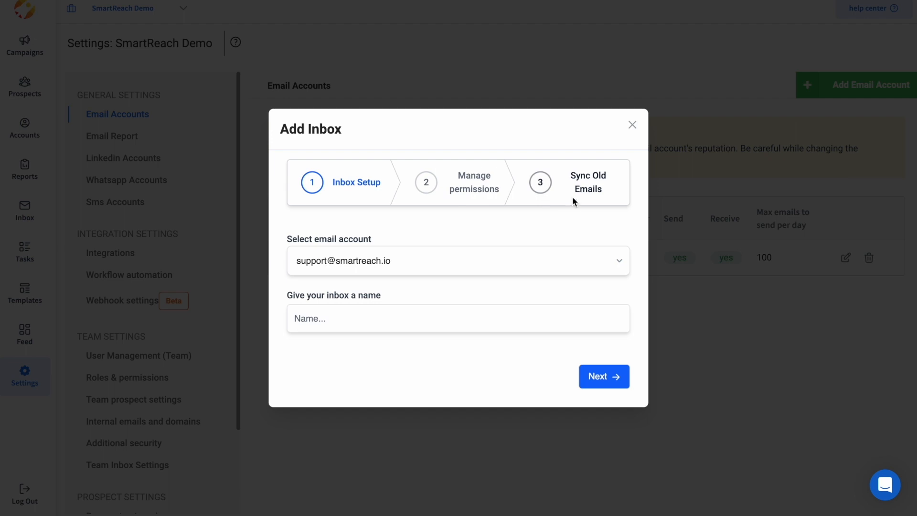
click(339, 321)
text(Suppp)
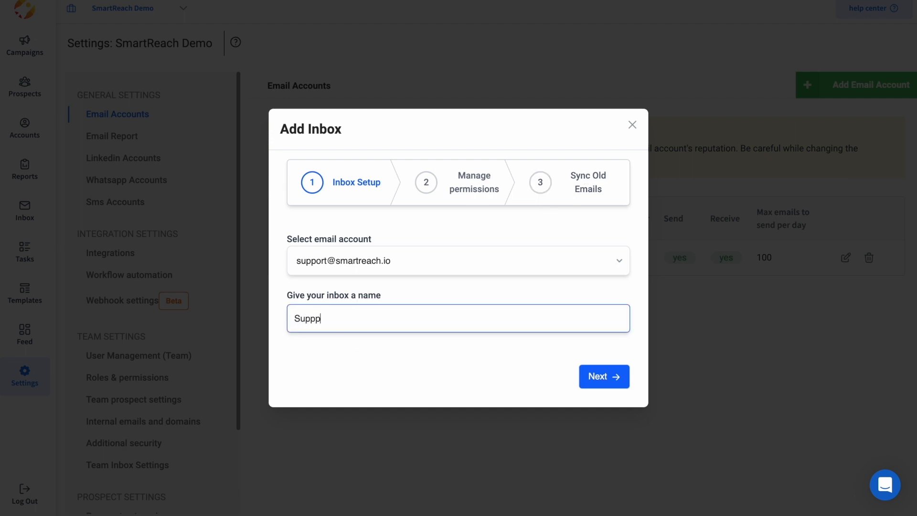
text(rt Mailbox)
click(604, 377)
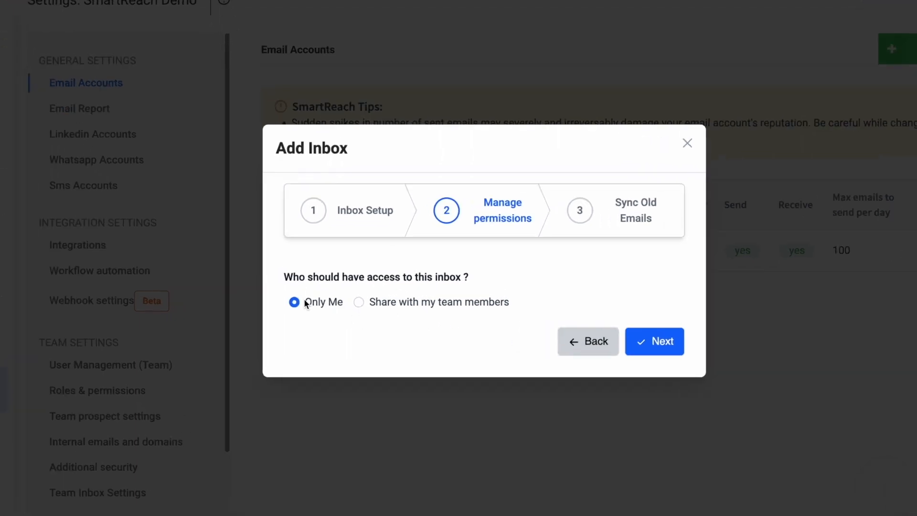
Step: Share the inbox with team members in the Owner, Member and Admin roles
click(374, 303)
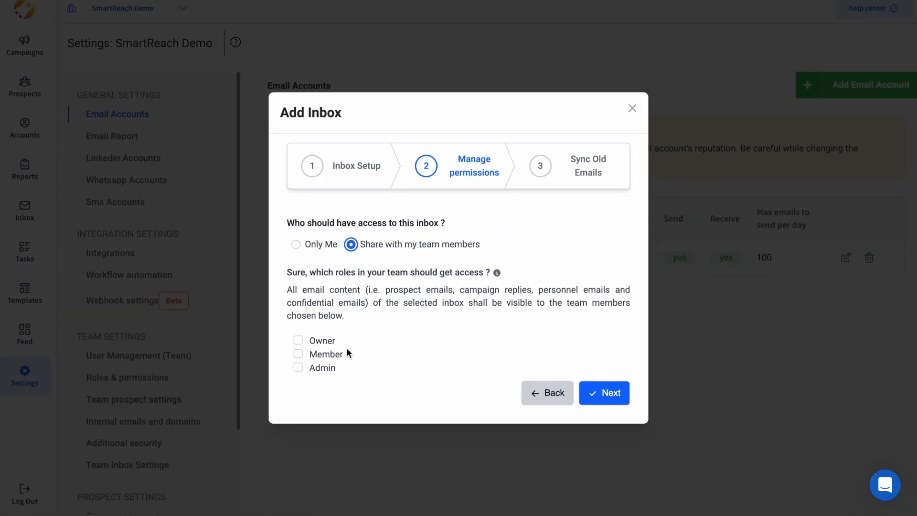
click(298, 340)
click(298, 354)
click(298, 367)
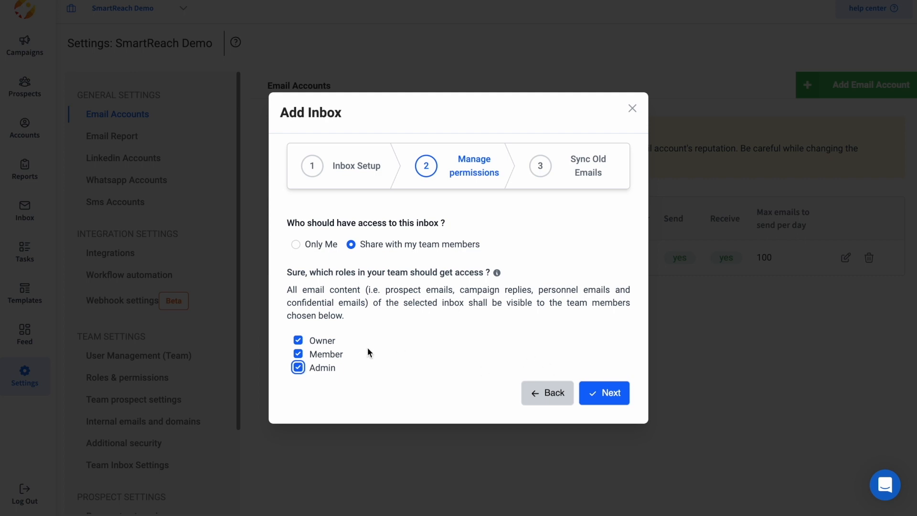
Step: Turn on syncing of old emails, up to 50000, and finish creating the inbox
click(608, 400)
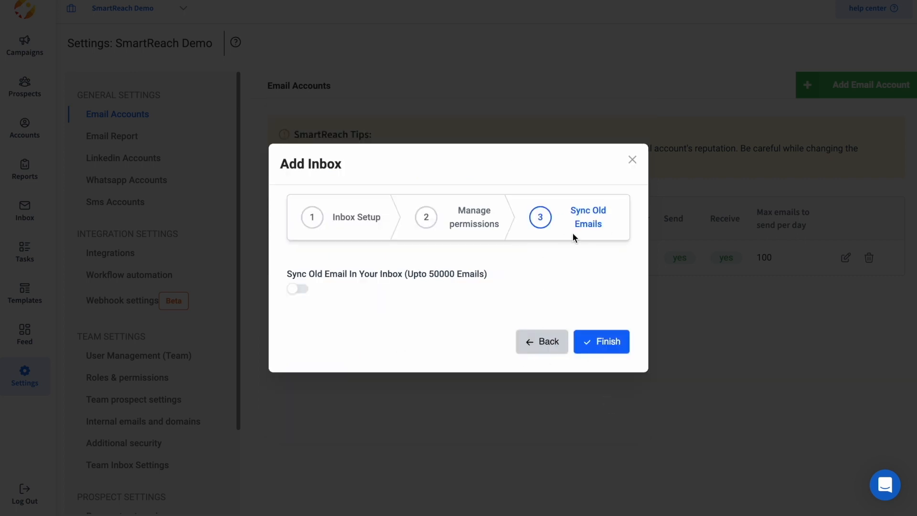
drag(405, 275, 486, 271)
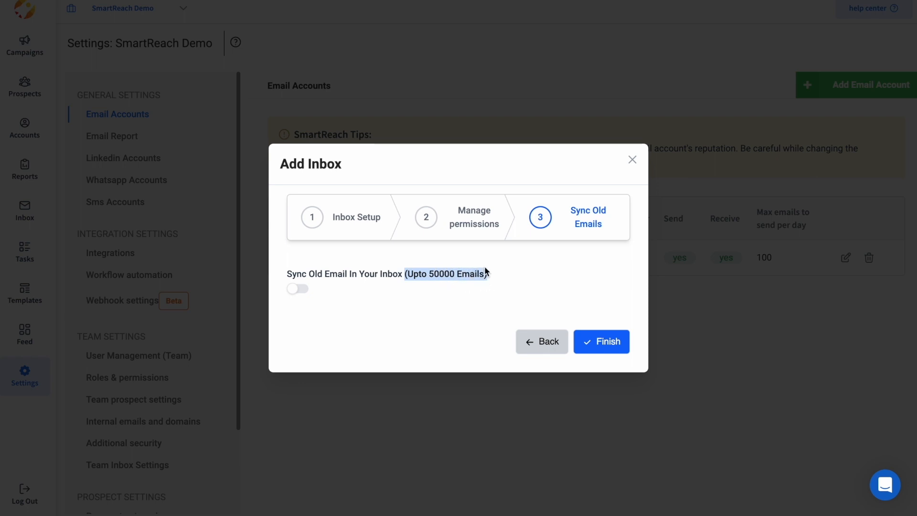
click(296, 291)
click(360, 298)
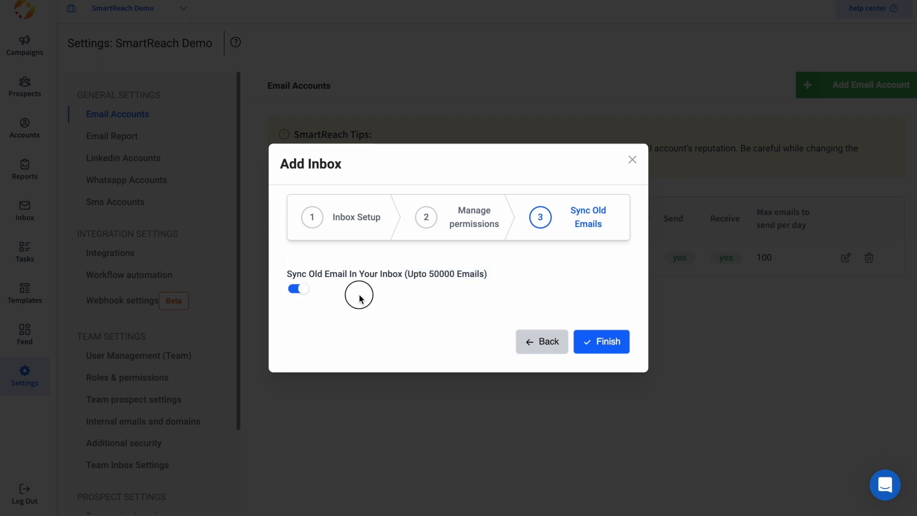
click(603, 342)
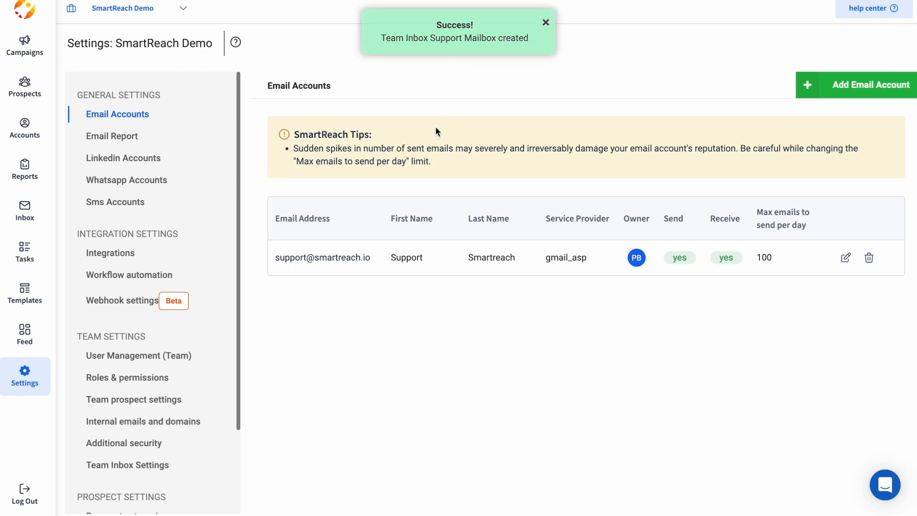
Step: Open the Inbox and browse the Non Prospects, Done, Snoozed and Sent folders, returning to Prospects
click(17, 207)
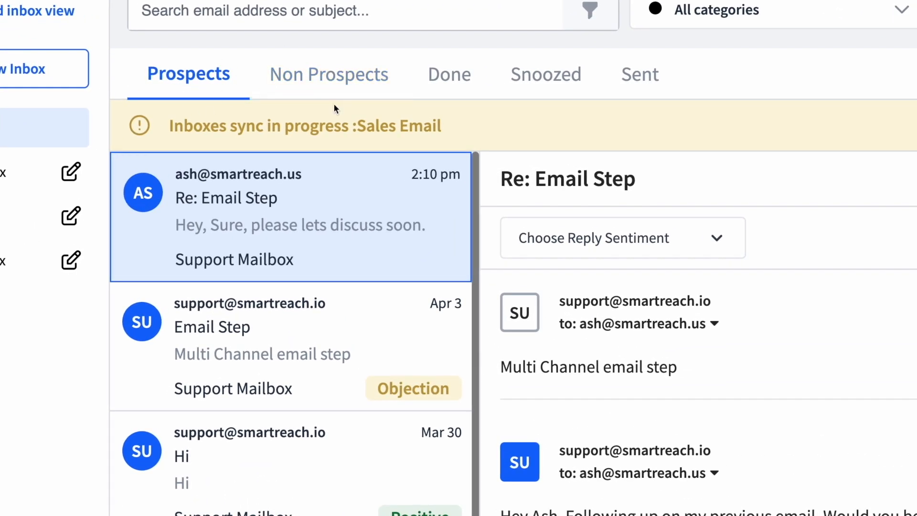
click(306, 79)
click(447, 79)
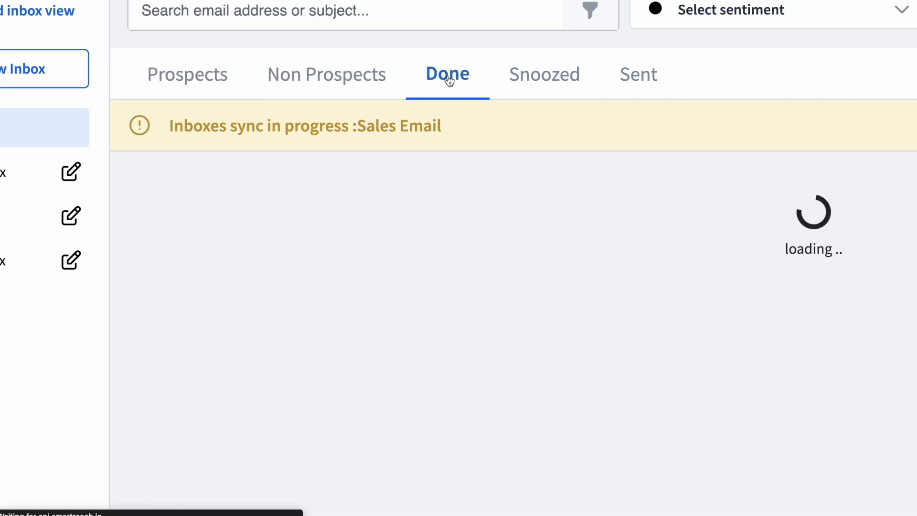
click(533, 83)
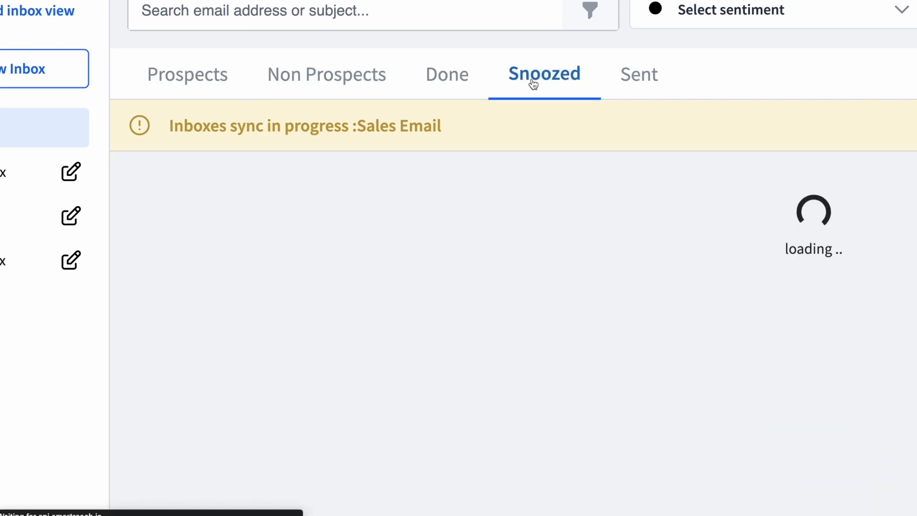
click(461, 81)
click(616, 78)
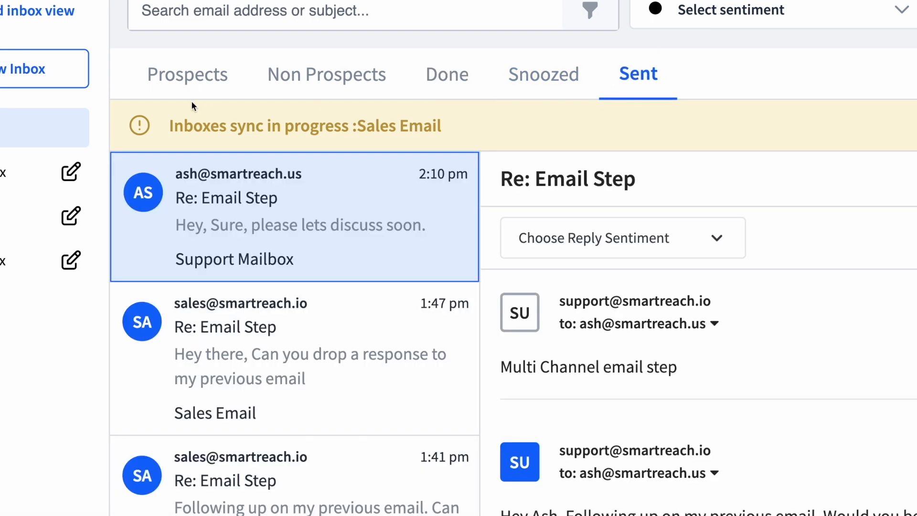
click(157, 79)
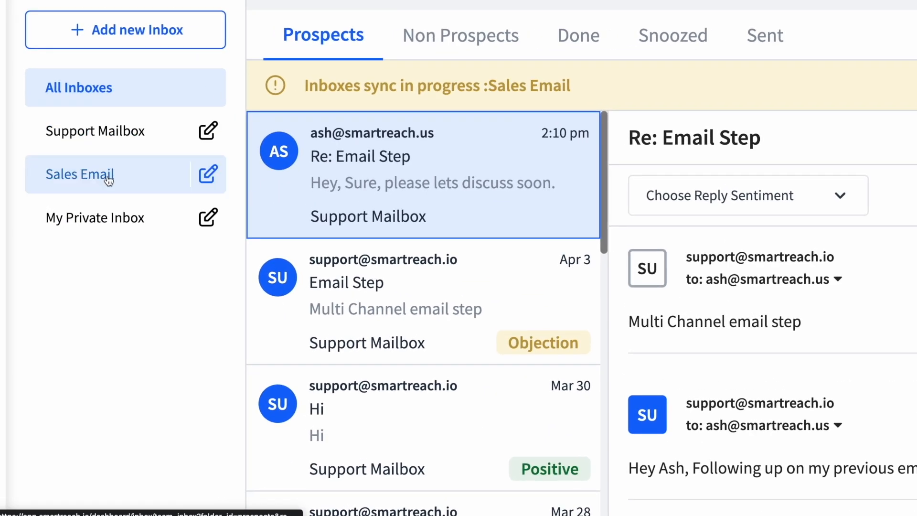
Step: Switch between Sales Email, My Private Inbox and Support Mailbox, ending on All Inboxes
click(108, 183)
click(105, 220)
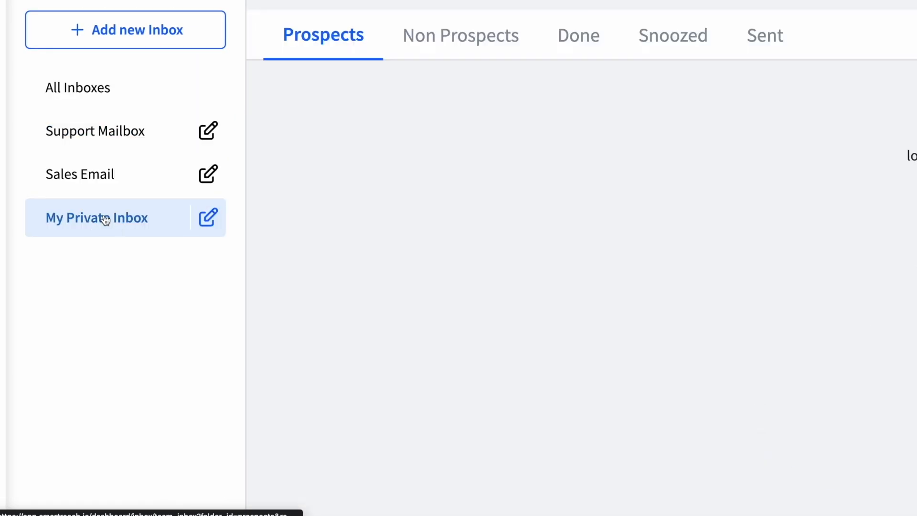
click(113, 178)
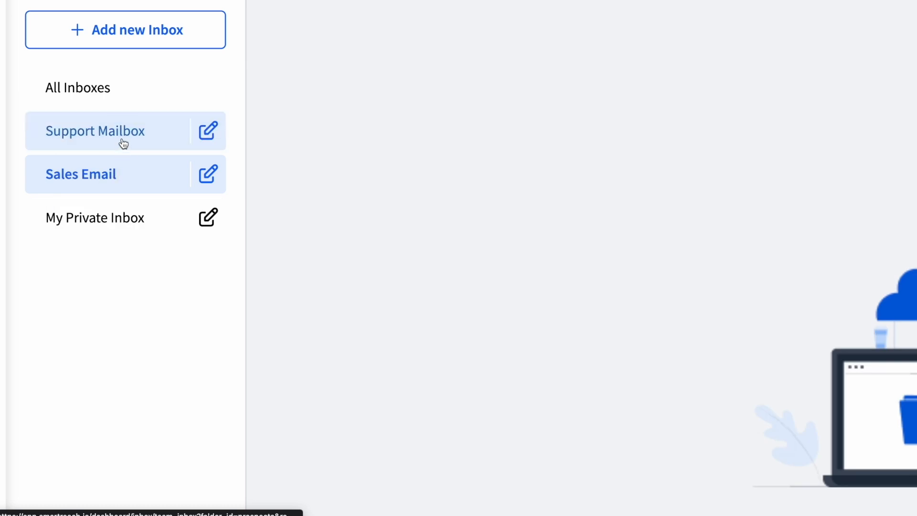
click(123, 142)
click(116, 182)
click(122, 215)
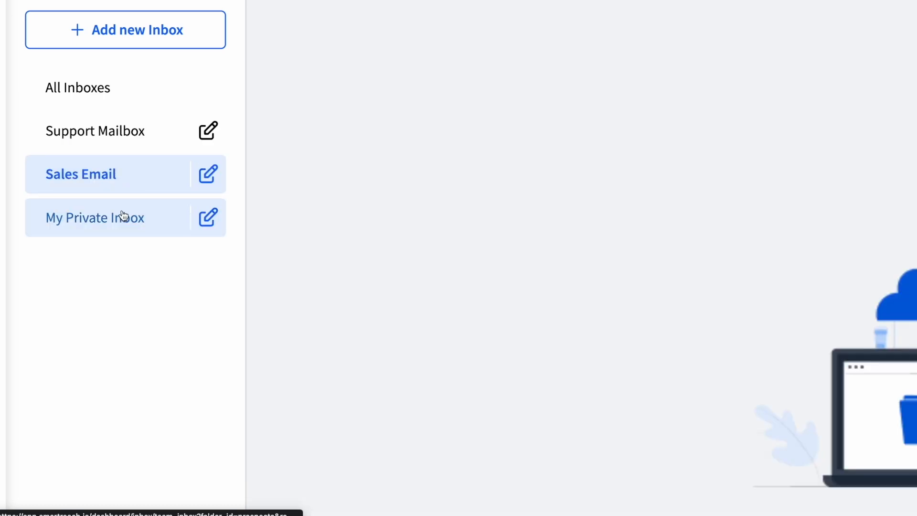
click(117, 90)
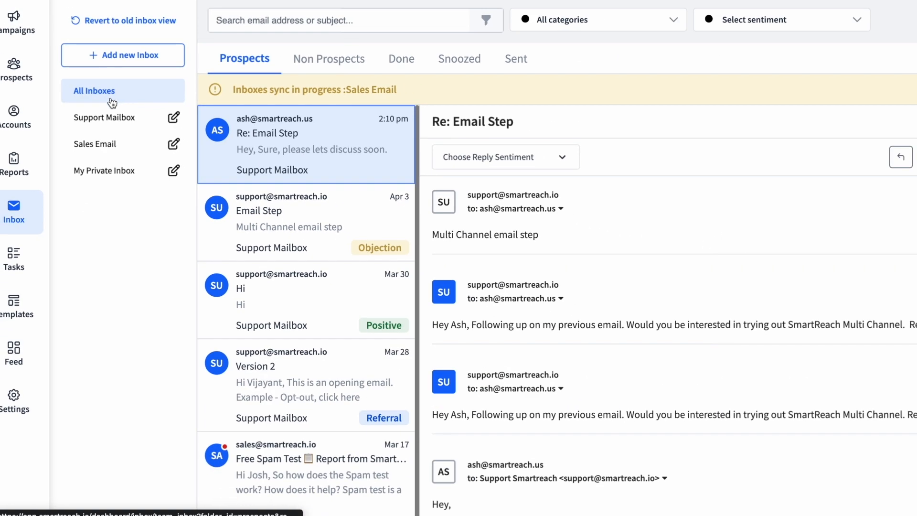
click(106, 123)
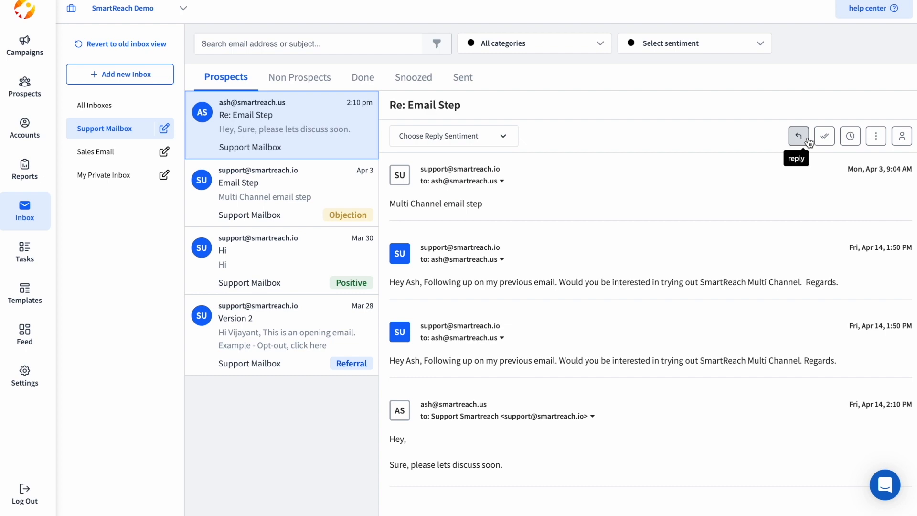
click(795, 141)
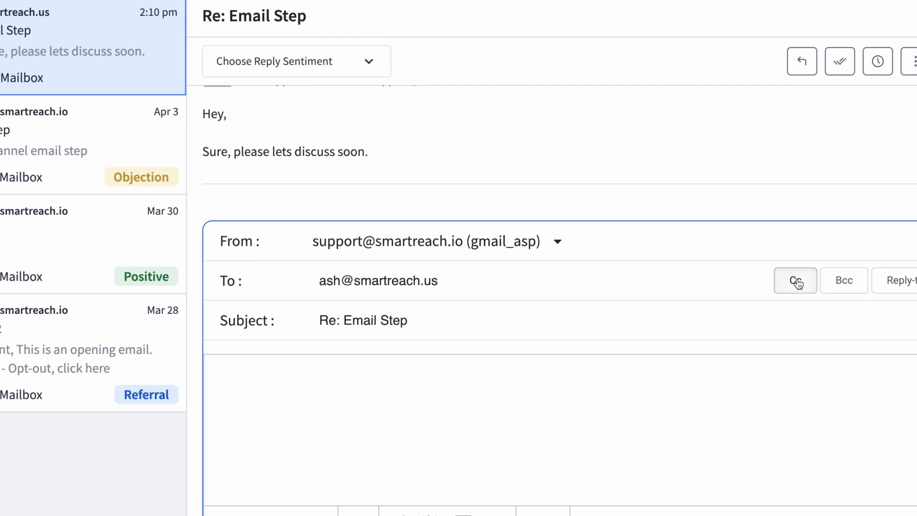
click(793, 285)
click(393, 321)
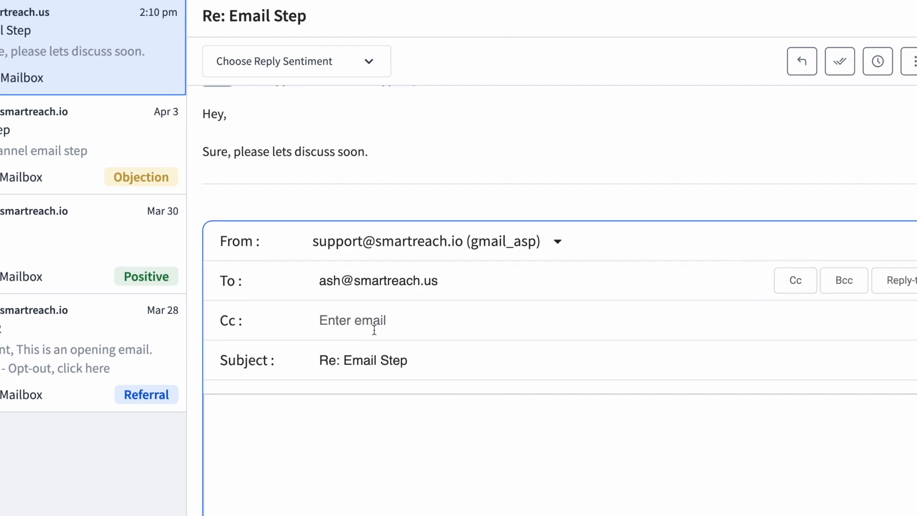
scroll(692, 288, up, 4)
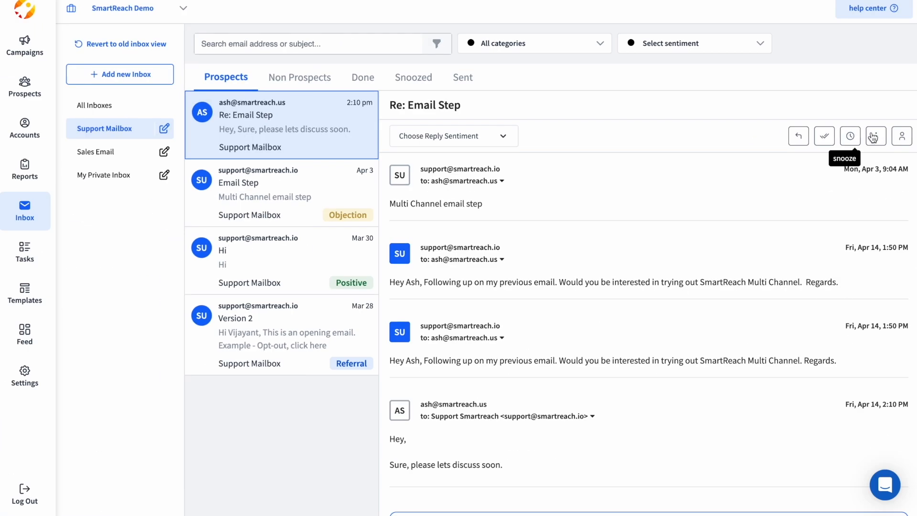
click(875, 137)
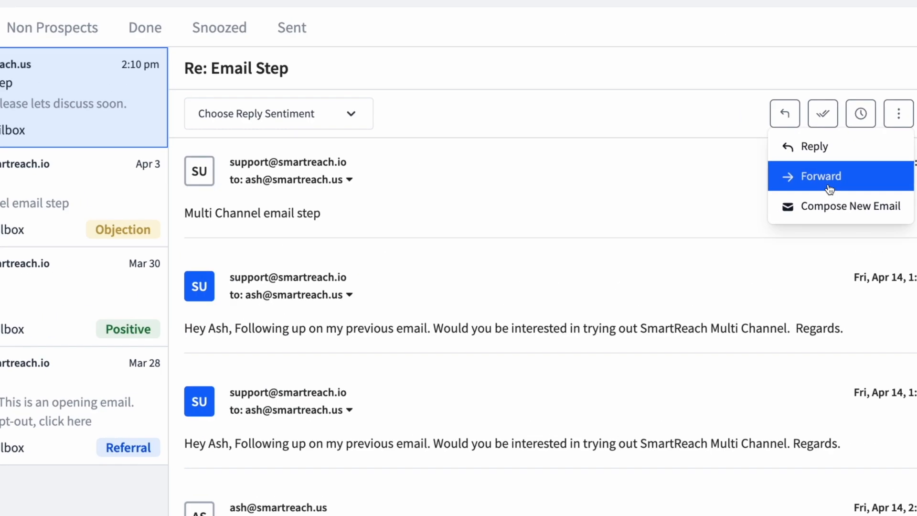
click(817, 205)
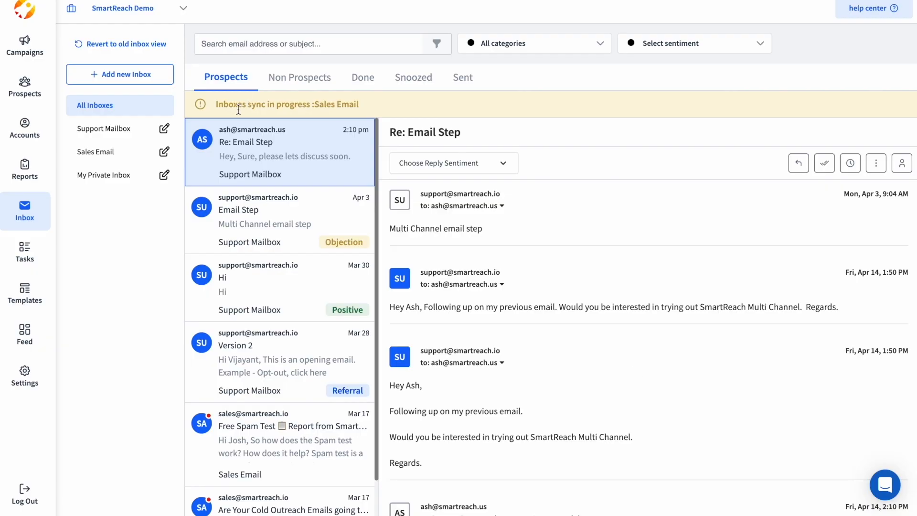
Step: Tag the Re: Email Step reply as Positive – Wants a demo
click(444, 165)
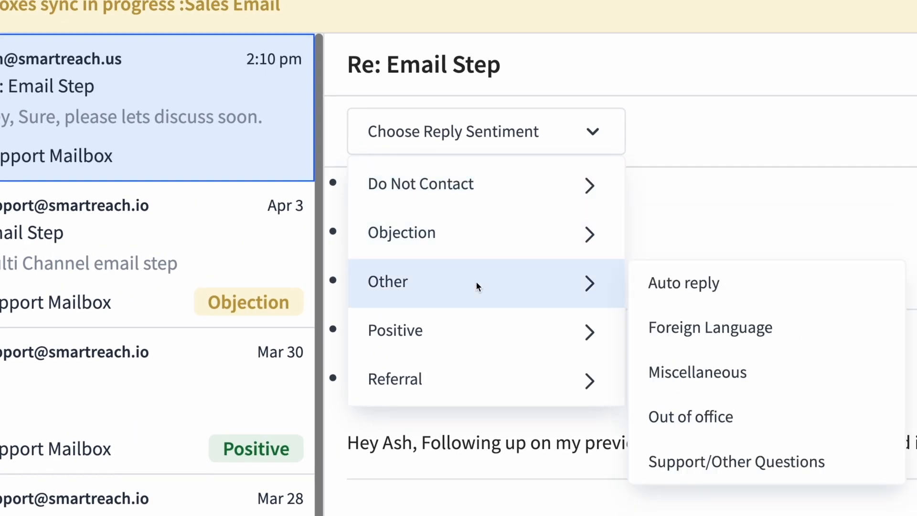
mouse_move(443, 179)
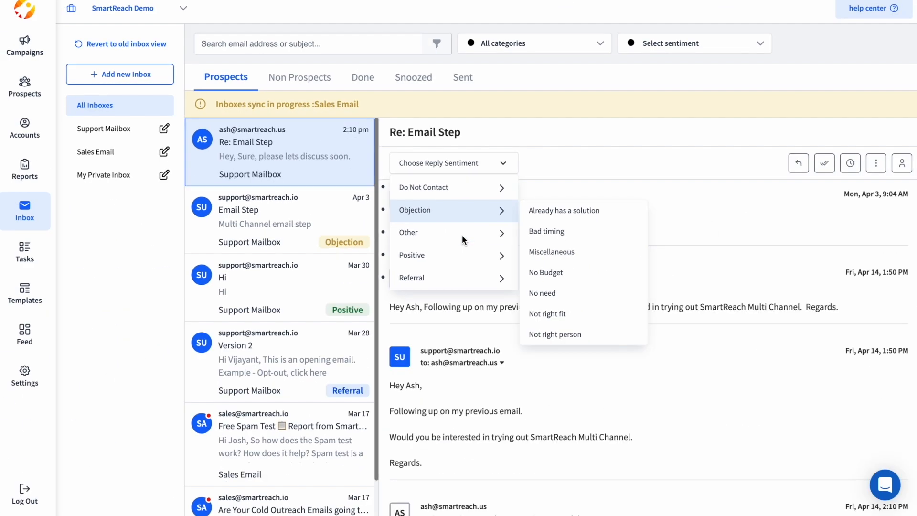
mouse_move(420, 172)
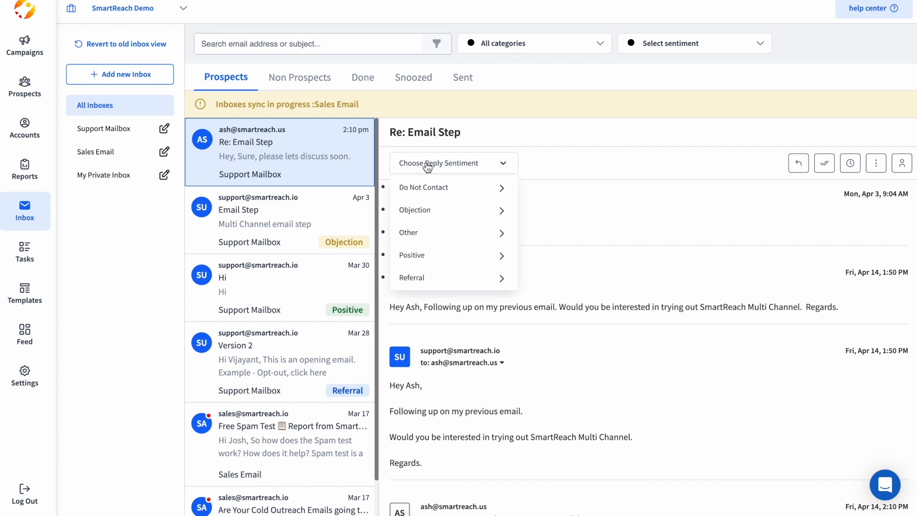
mouse_move(440, 248)
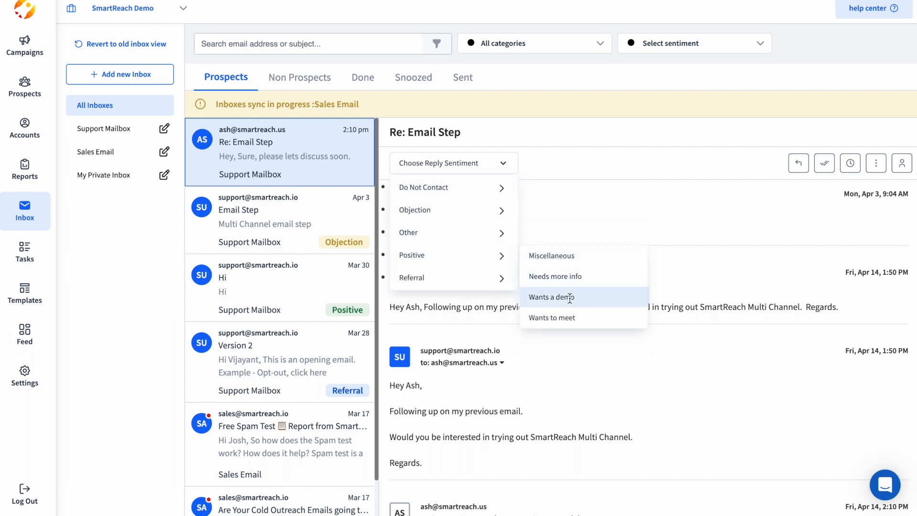
click(570, 297)
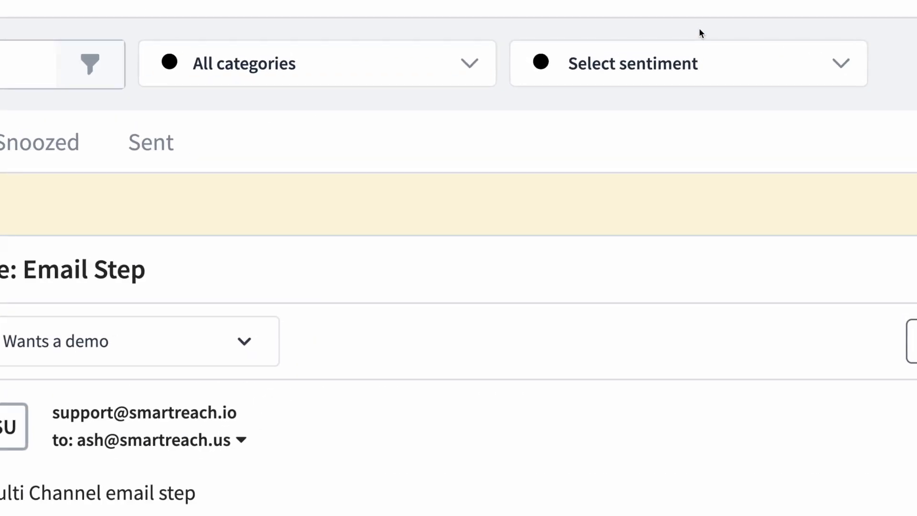
Step: Filter the inbox by Positive, then Objection sentiment, and clear the sentiment filter
click(682, 50)
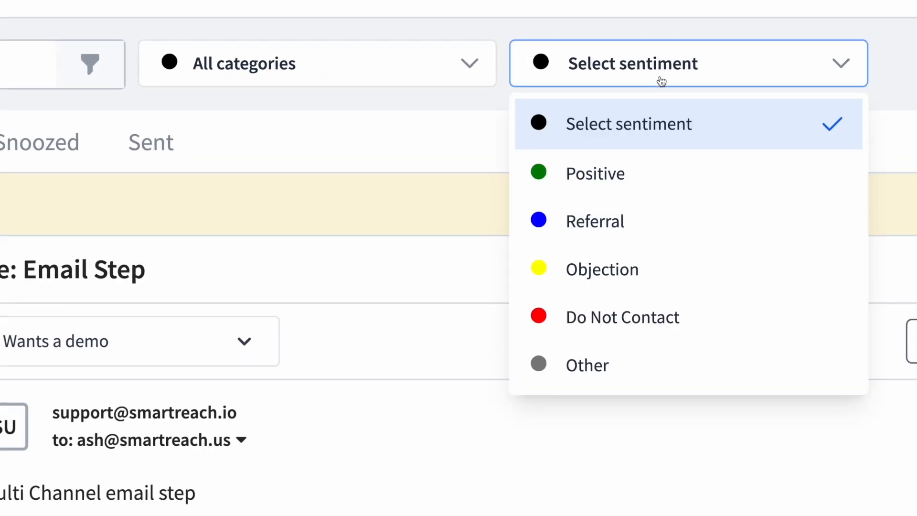
click(622, 172)
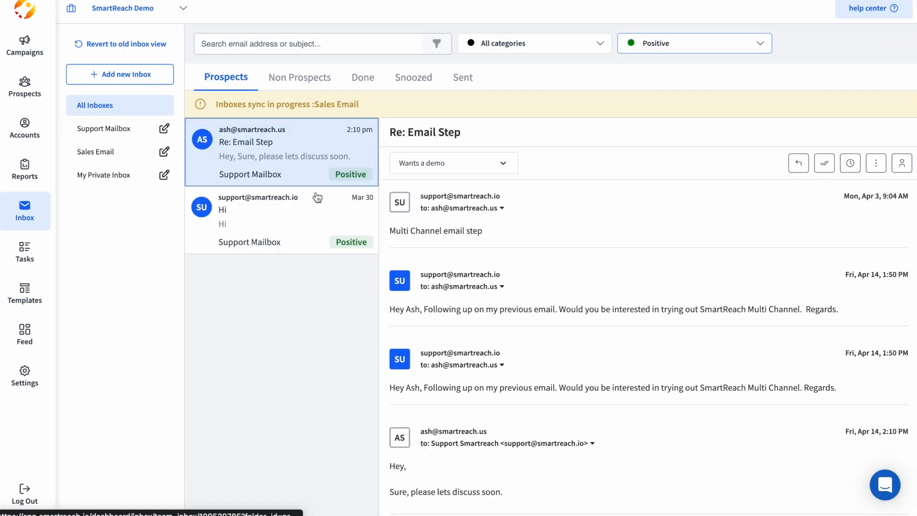
click(698, 52)
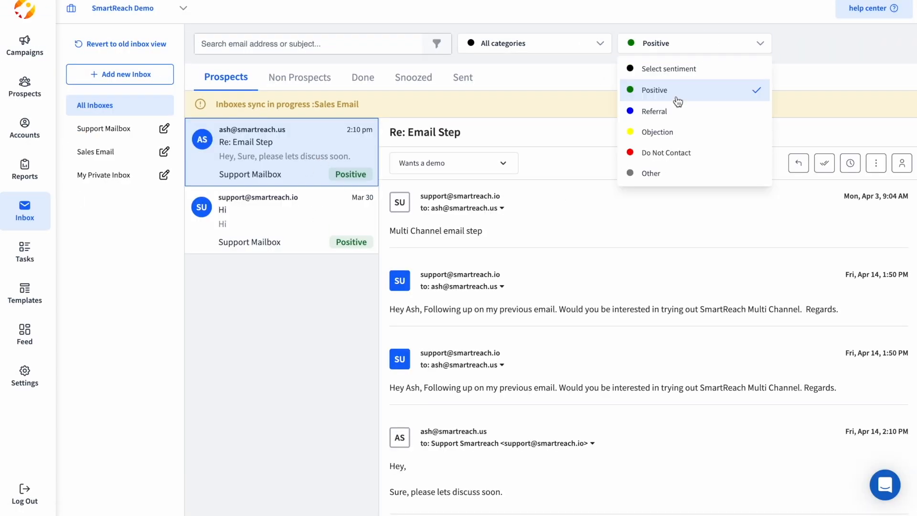
click(669, 134)
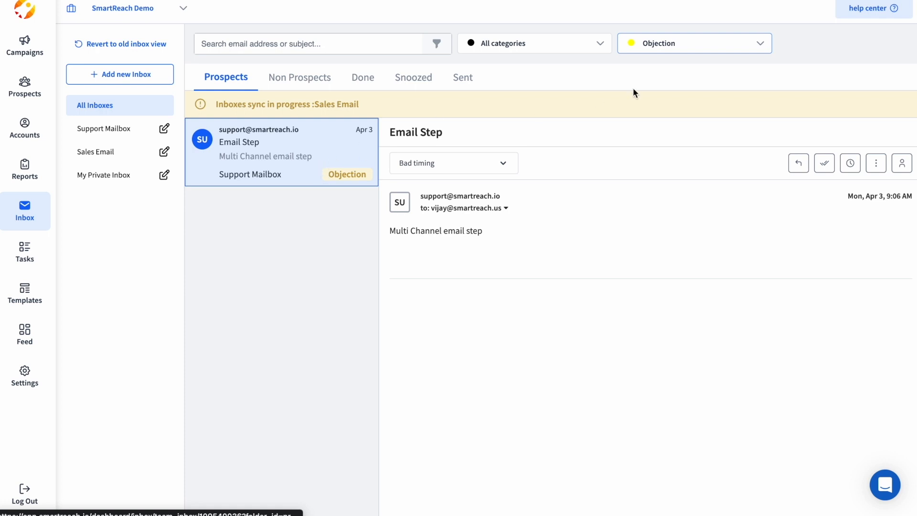
click(651, 42)
click(661, 67)
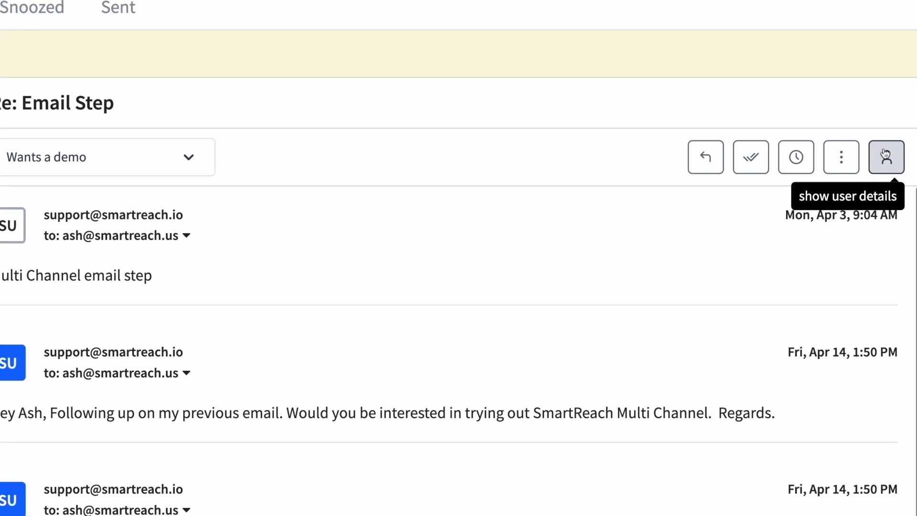
Step: Mark the replying prospect as Interested and reassign them to the other team member
click(885, 156)
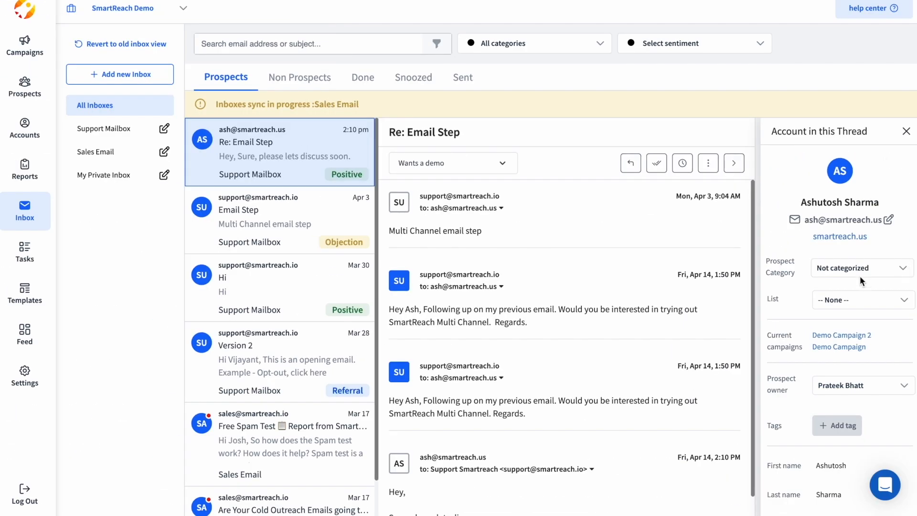
click(860, 275)
scroll(860, 311, up, 5)
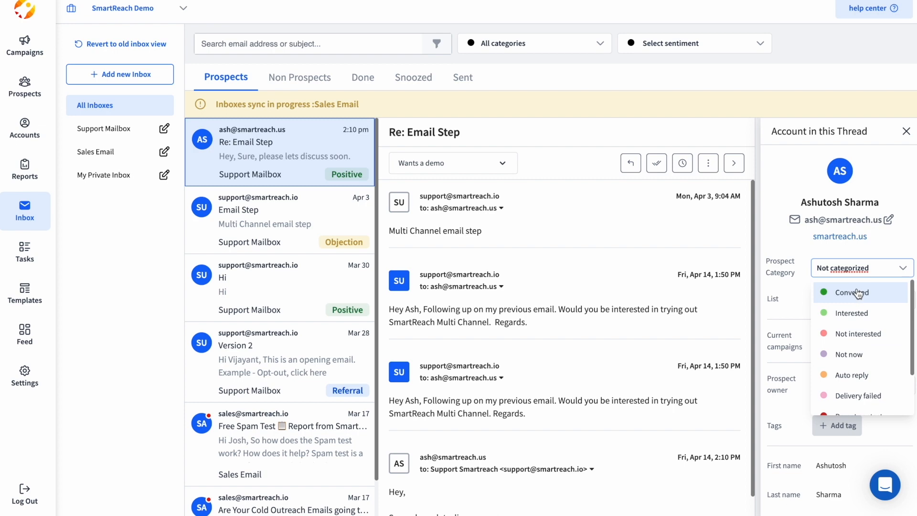
click(854, 313)
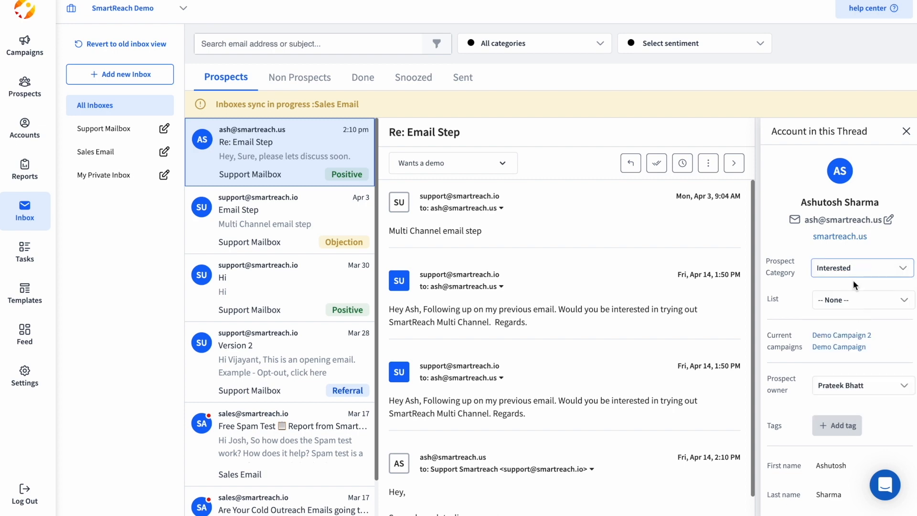
scroll(853, 282, down, 2)
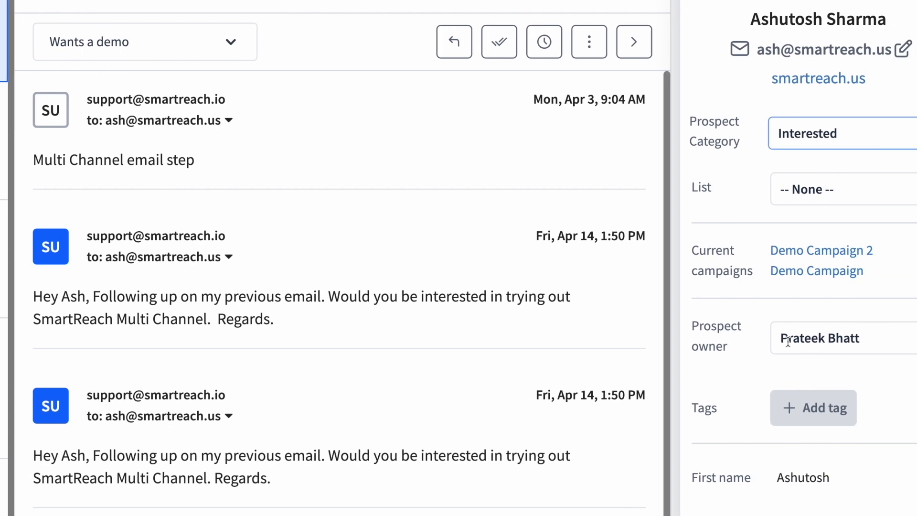
click(842, 337)
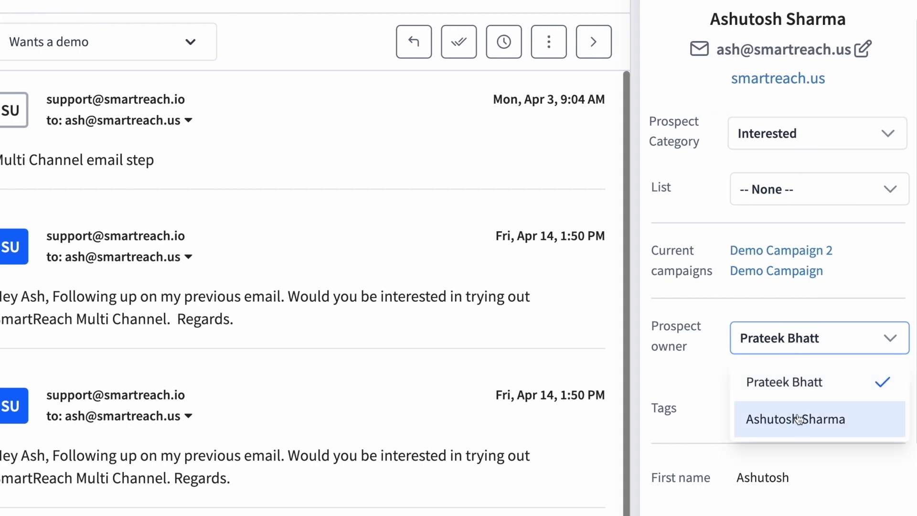
click(788, 417)
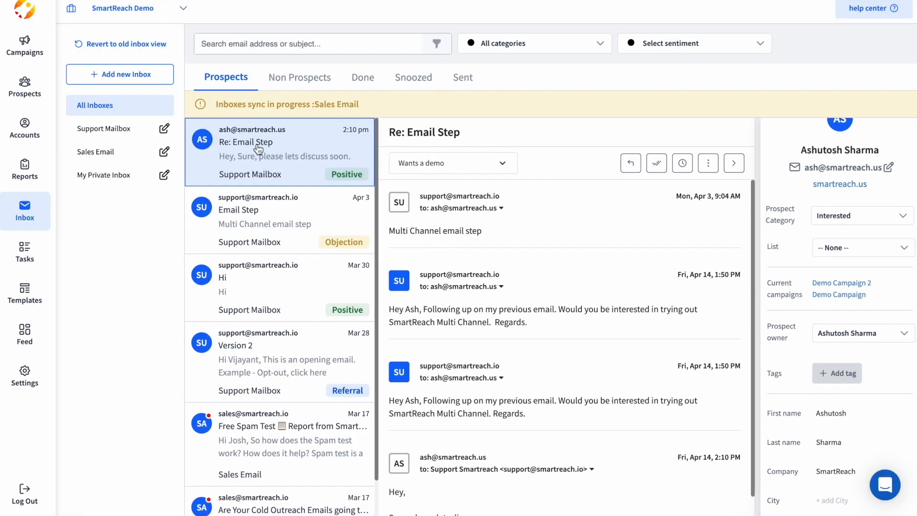
Step: Open the 'CRM Reports for the last 6 hours' email in Non Prospects
click(295, 84)
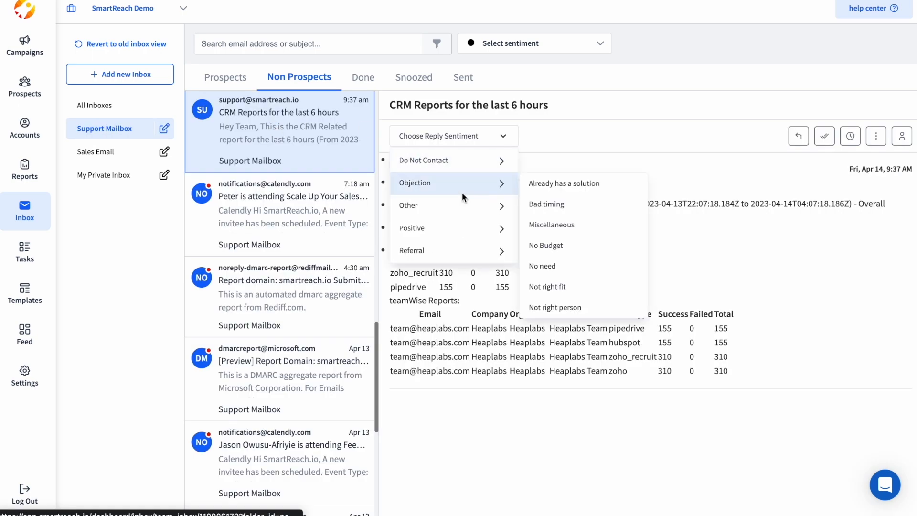
click(311, 164)
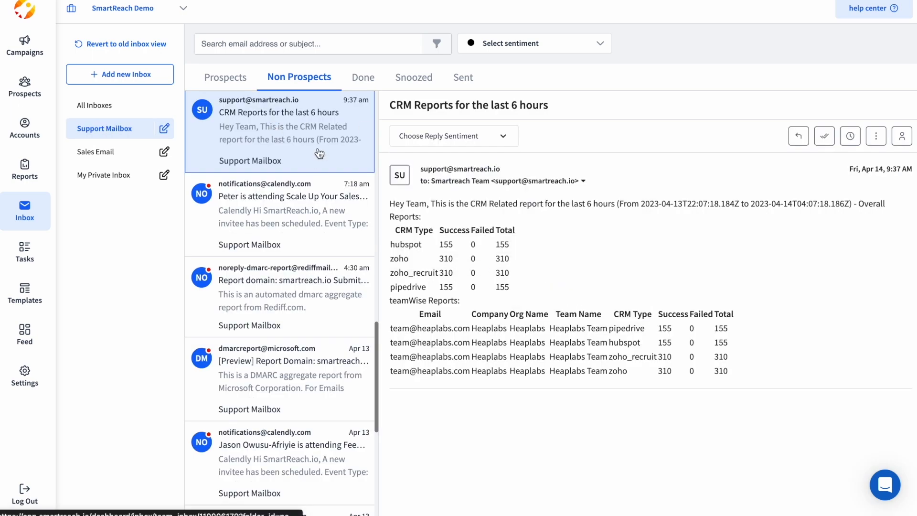
scroll(333, 157, up, 1)
scroll(332, 158, down, 1)
Step: Create a new prospect from the CRM Reports sender, first name 'New', keeping the default owner
click(901, 136)
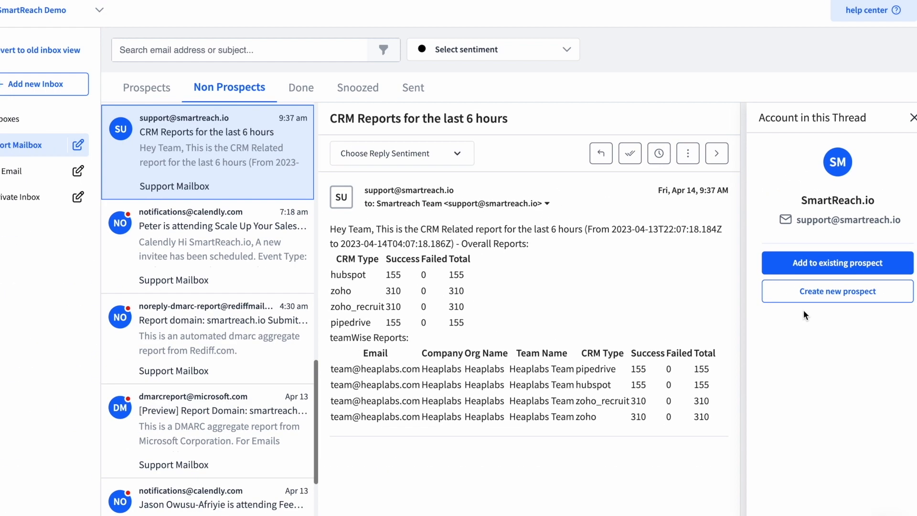
click(826, 296)
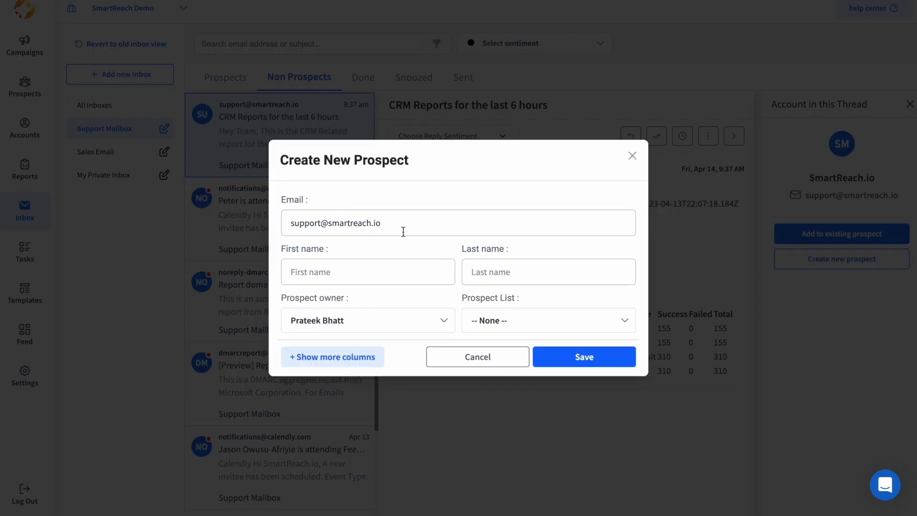
click(404, 272)
text(New)
key(Tab)
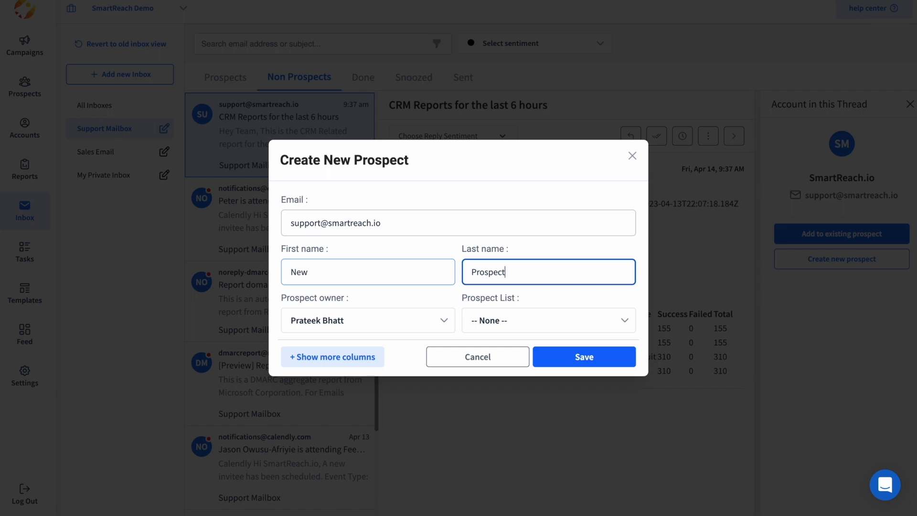
click(497, 319)
click(411, 322)
click(636, 292)
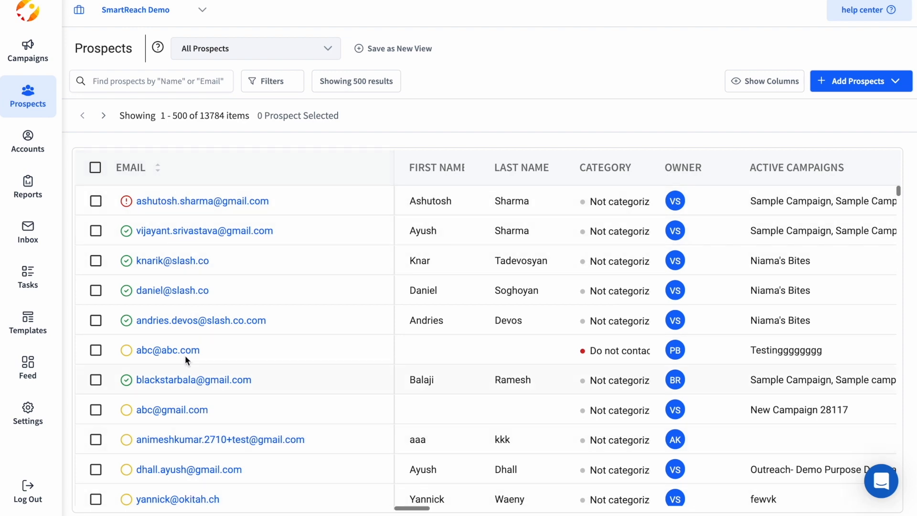
Step: Select the first three prospect rows and review the More Actions bulk options
scroll(774, 283, right, 5)
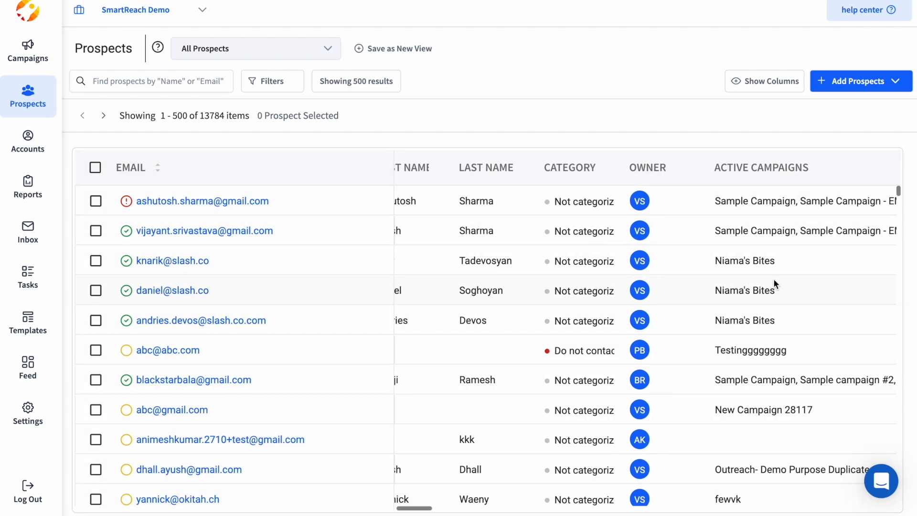
scroll(773, 282, left, 5)
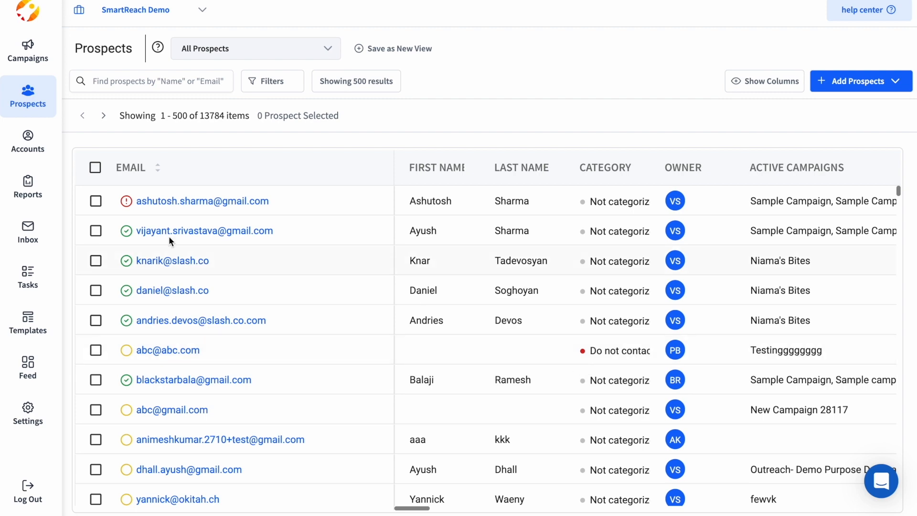
click(95, 231)
click(95, 253)
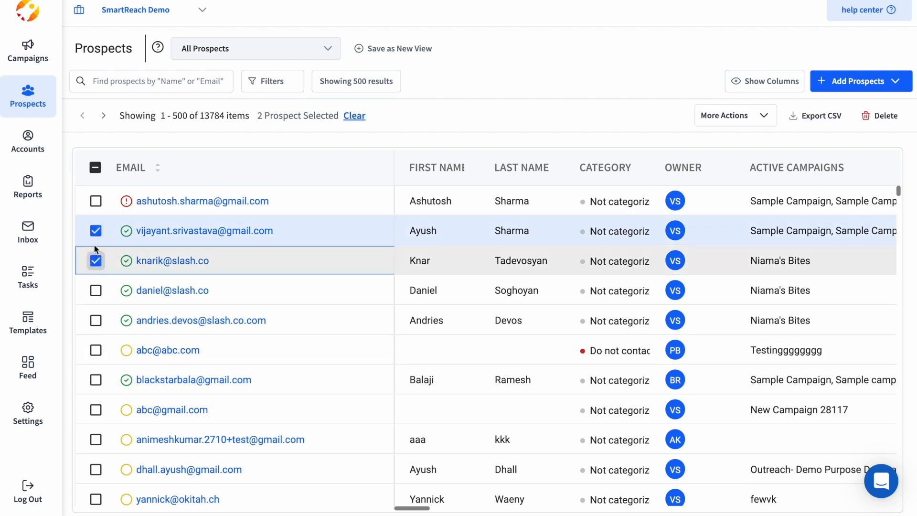
click(95, 202)
click(744, 119)
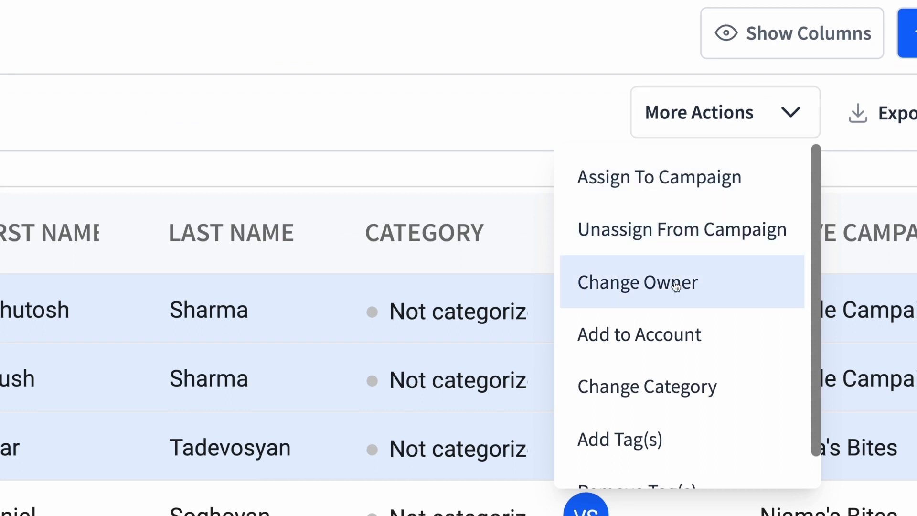
scroll(641, 387, down, 1)
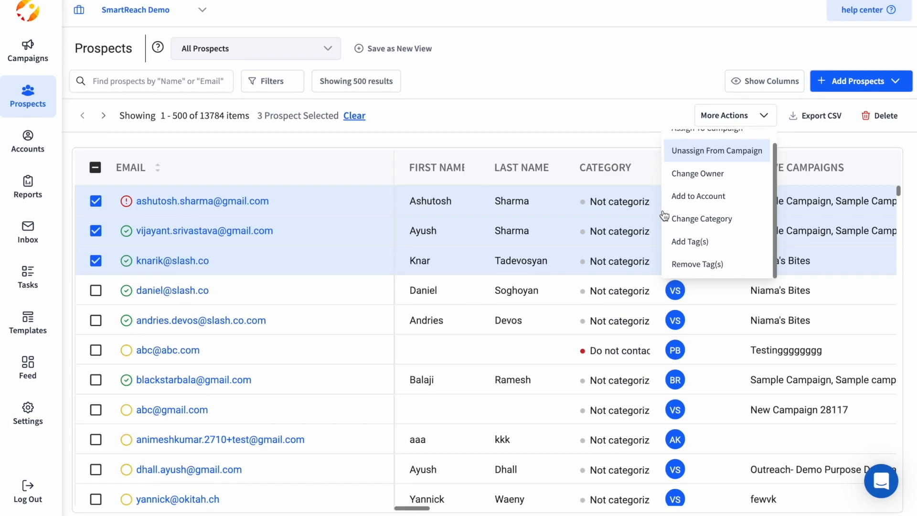
click(607, 113)
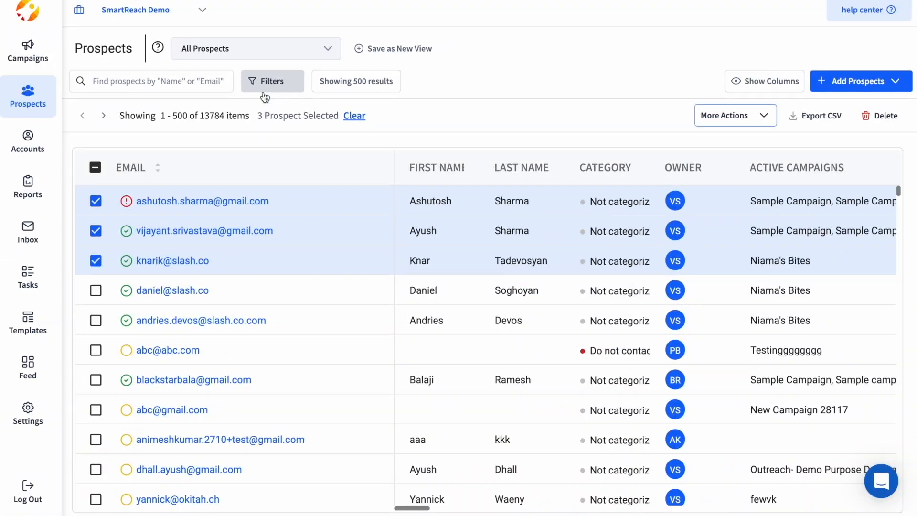
Step: Add a new prospect filter condition, initially choosing Email opens as the field
click(272, 91)
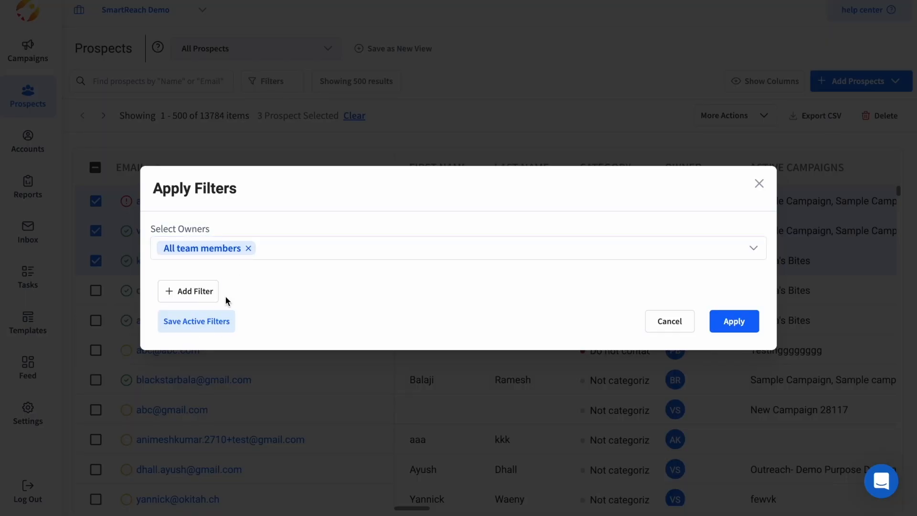
click(188, 291)
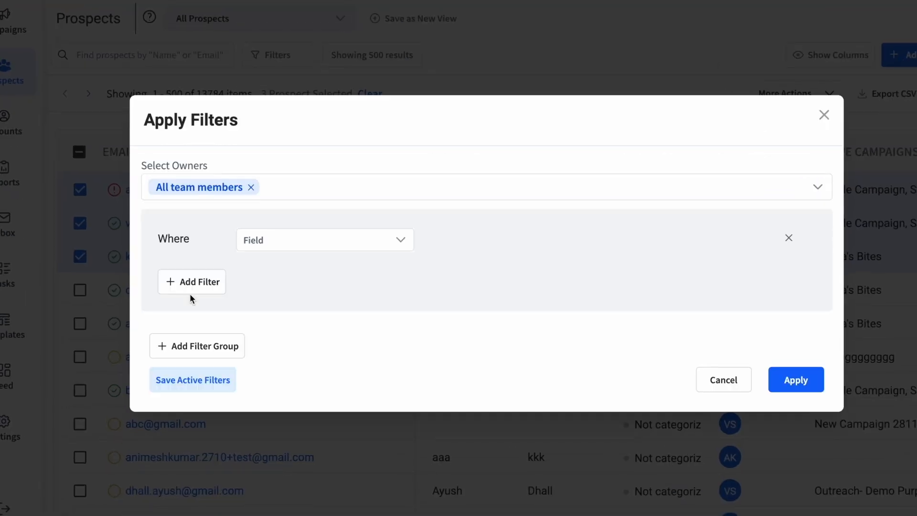
click(305, 243)
scroll(293, 385, down, 8)
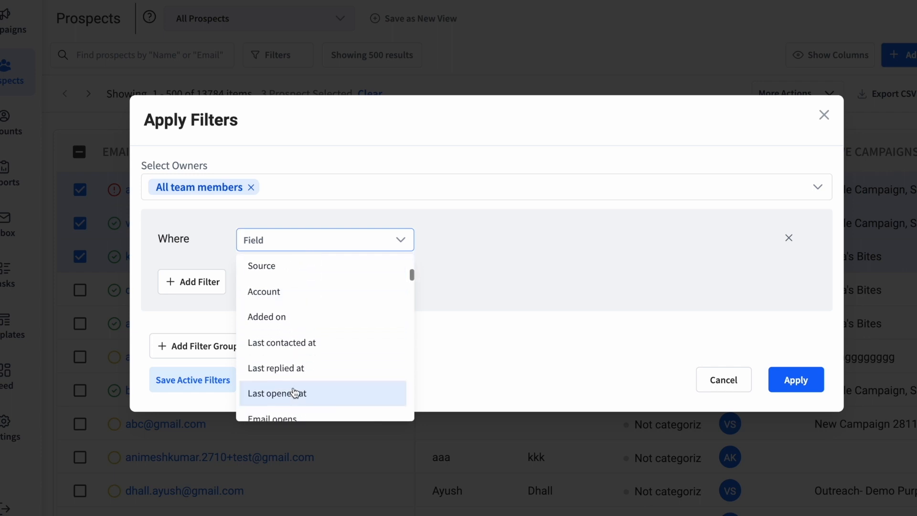
scroll(293, 392, down, 4)
scroll(295, 391, up, 12)
click(292, 230)
text(has )
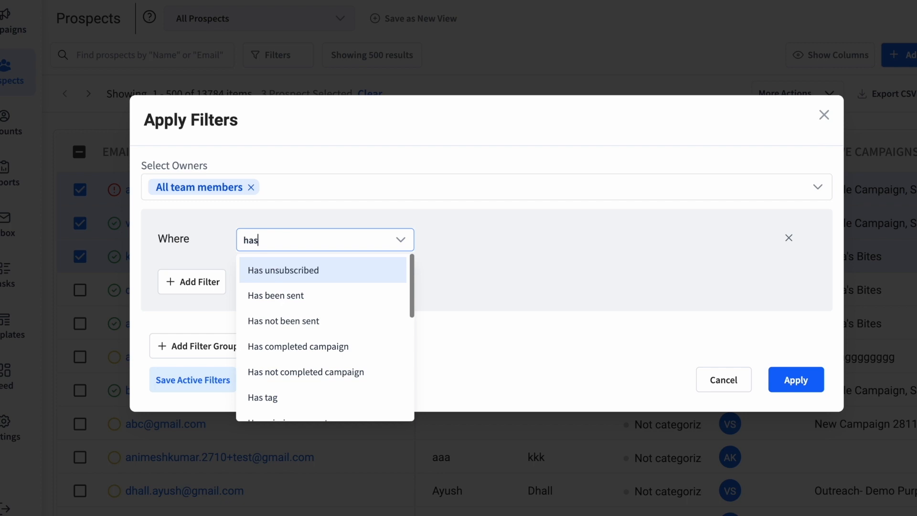
text(re)
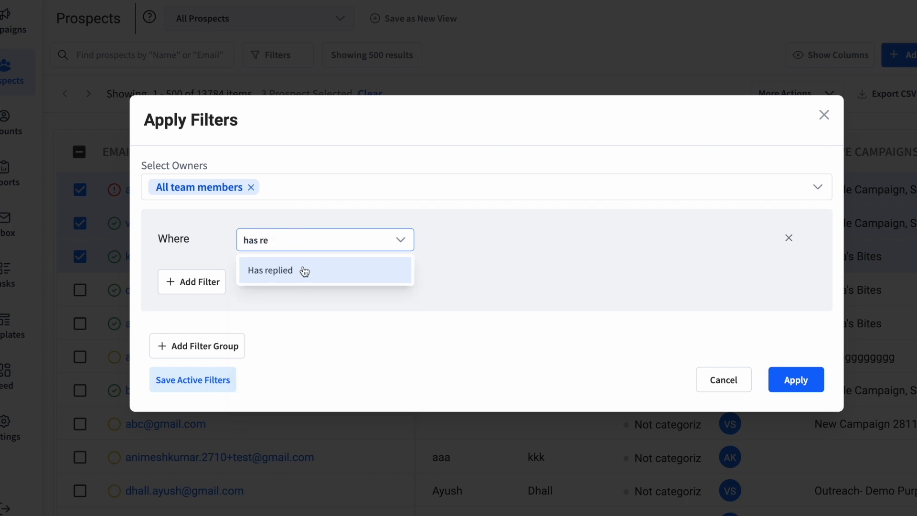
click(291, 239)
text(lis)
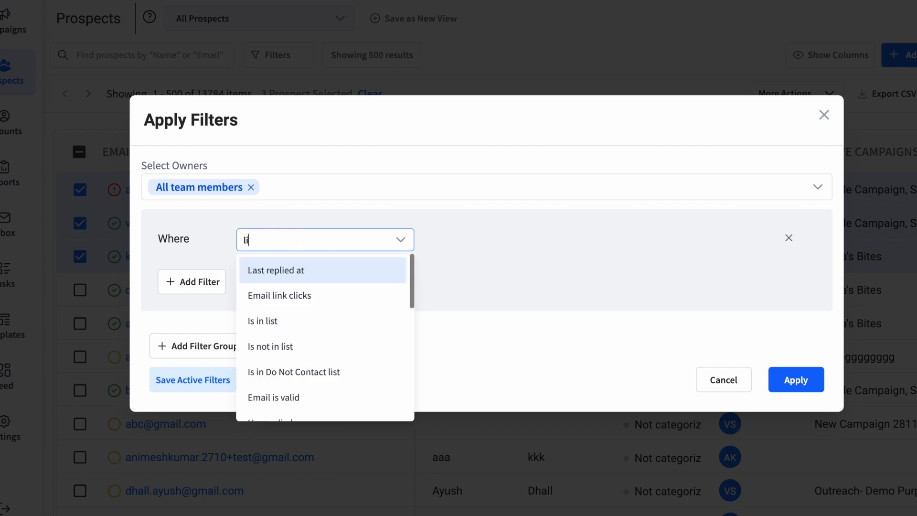
click(301, 241)
click(299, 241)
text(opens)
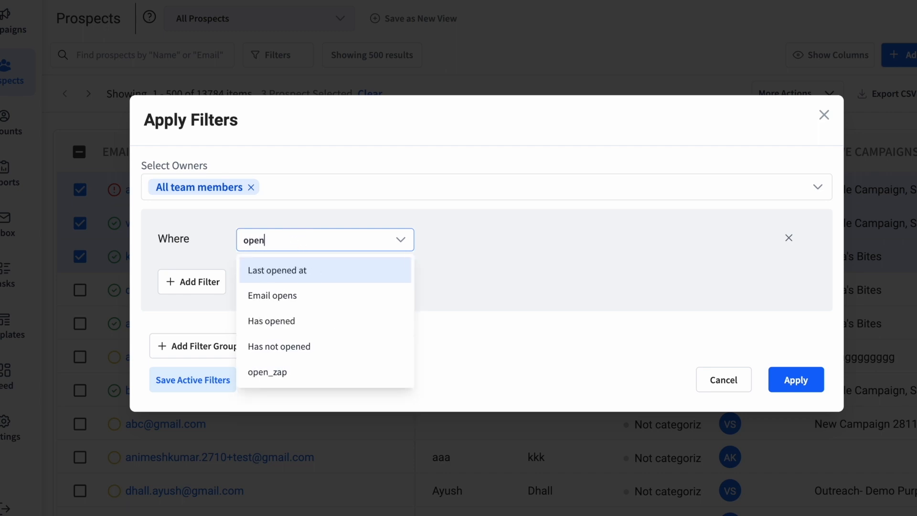
click(296, 275)
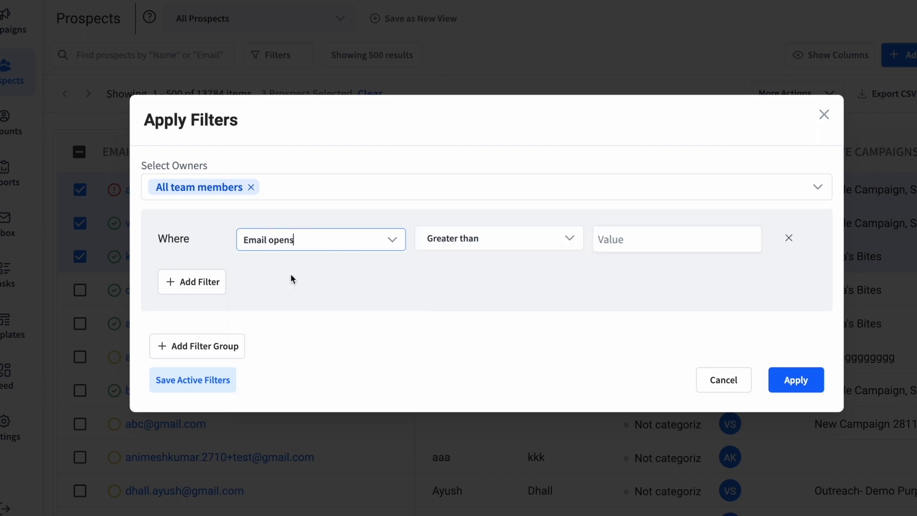
Step: Change the filter to Has replied equals -- Any -- campaign
click(294, 241)
text(has re)
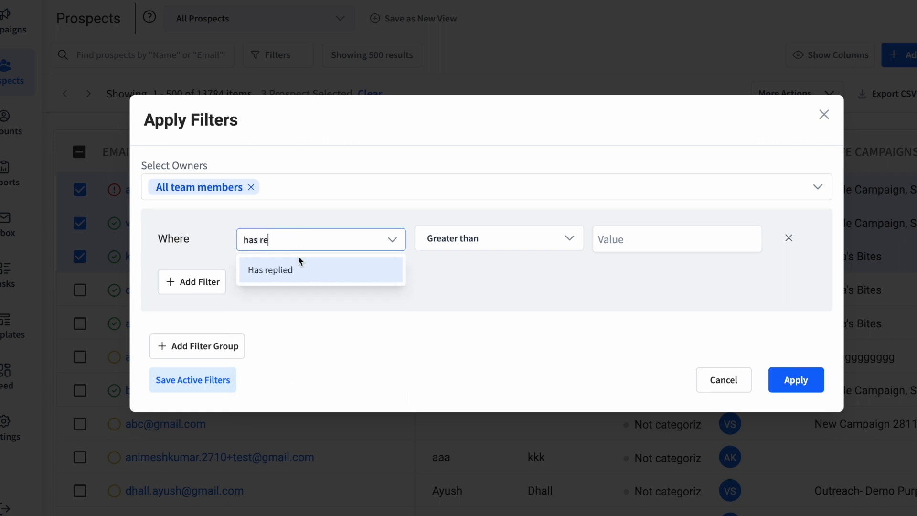
click(302, 267)
click(616, 241)
click(622, 278)
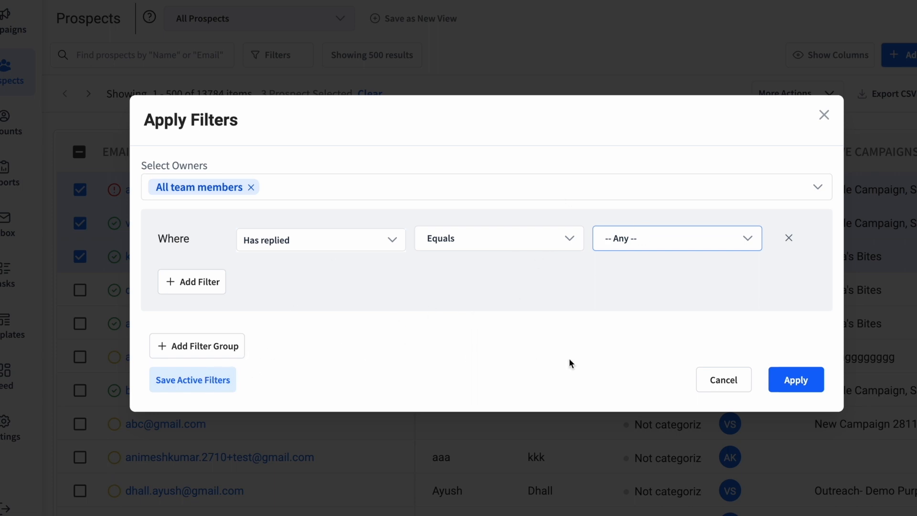
Step: Save the active filters as the team-shared view 'Test filter'
click(200, 381)
click(423, 219)
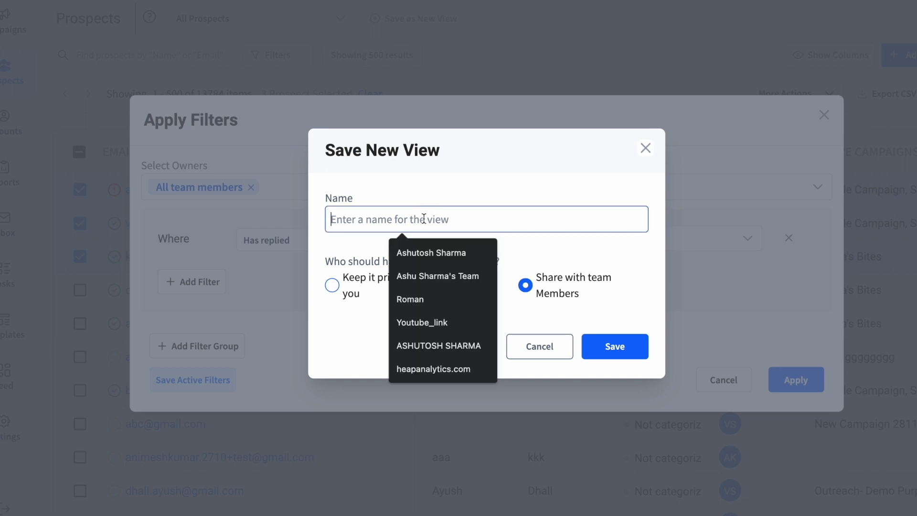
text(Test filter)
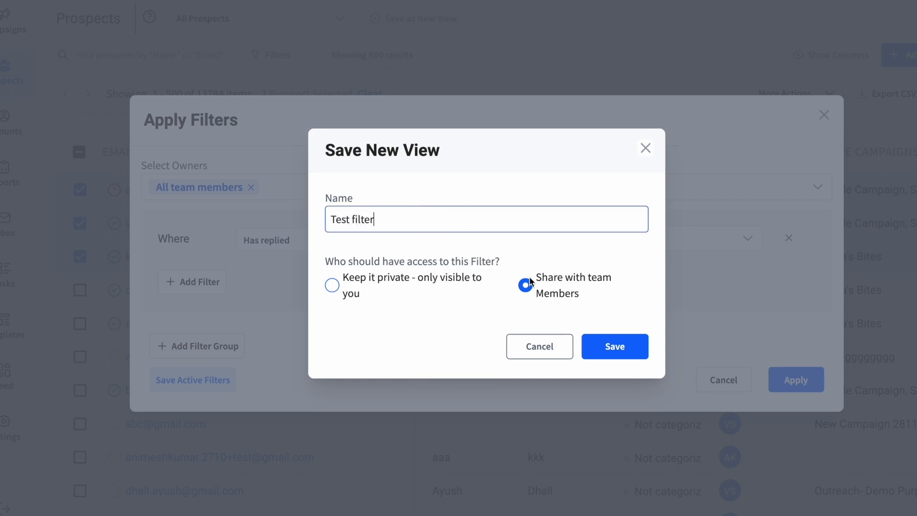
click(610, 347)
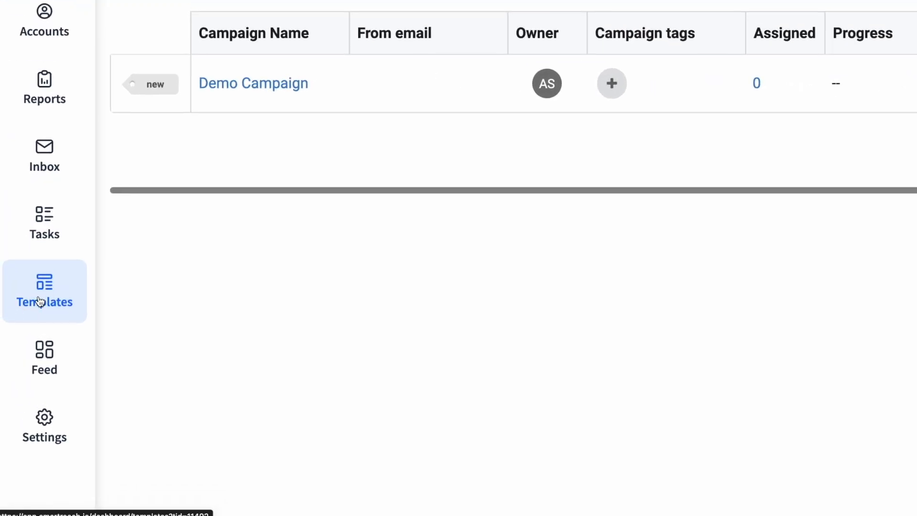
Step: Start a new template with the pasted body and 'Multichannel With SmartReach.io 😎' as subject
click(41, 301)
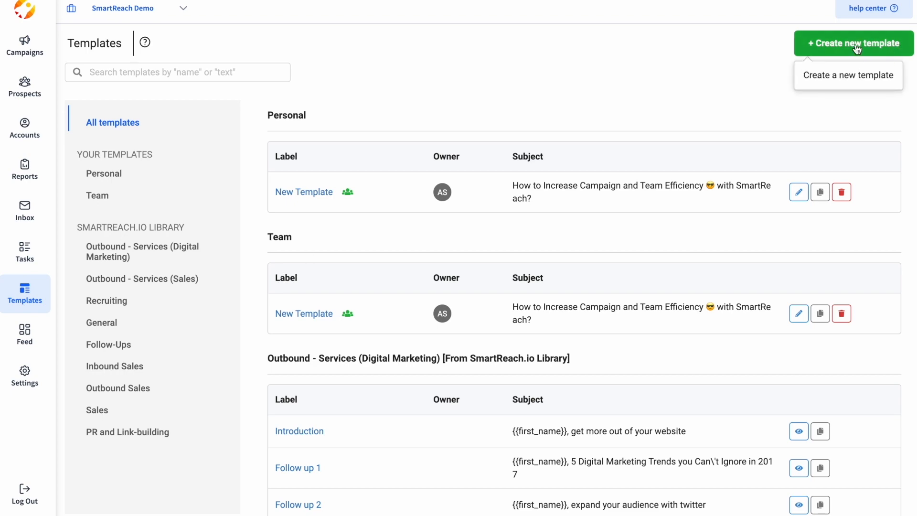
click(855, 44)
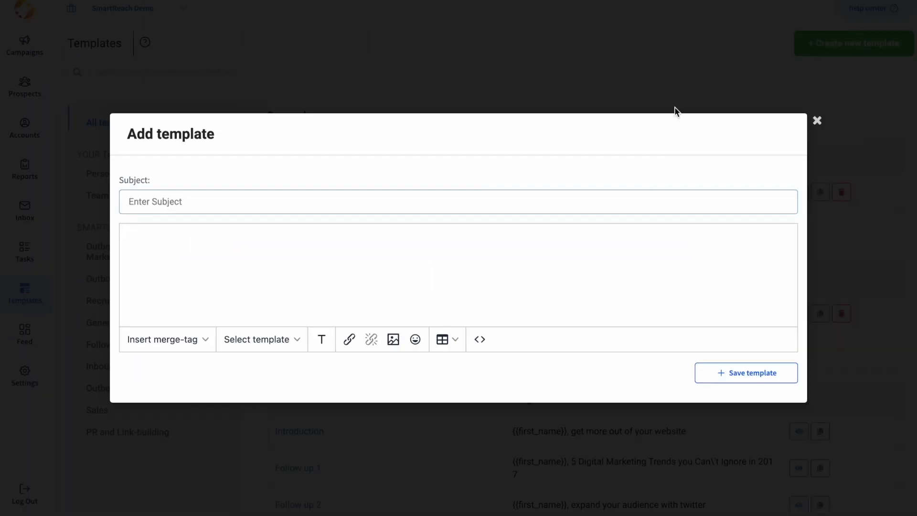
click(335, 233)
text(Multichannel With SmartReach.io 😎  Hey {{first_name}},    Try out SmartReach Multichannel to do your outreaches on (Emails, Linkedin, WhatsApp, Calls, SMS)  Regards, {{signature}})
triple_click(244, 218)
key(ctrl+x)
click(199, 190)
key(ctrl+v)
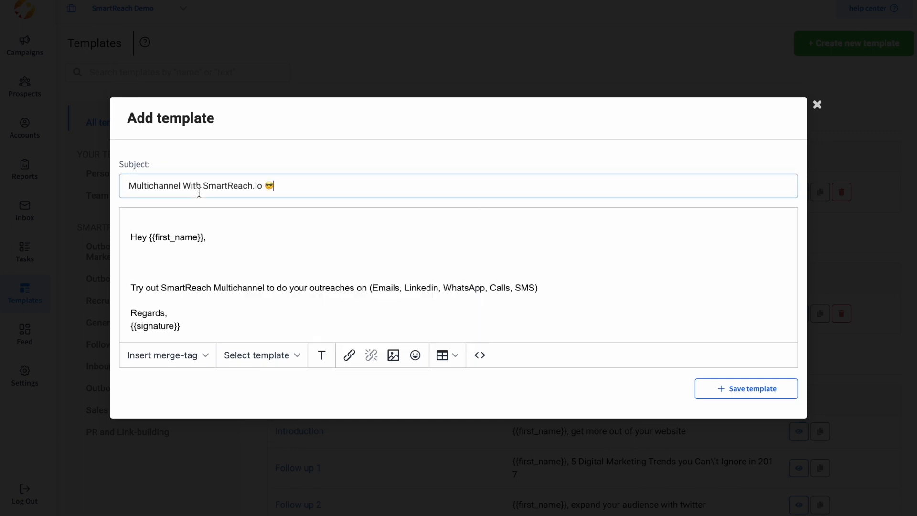
Step: Save the template with the label 'Multichannel'
click(766, 390)
click(617, 299)
text(Multichannel)
click(607, 353)
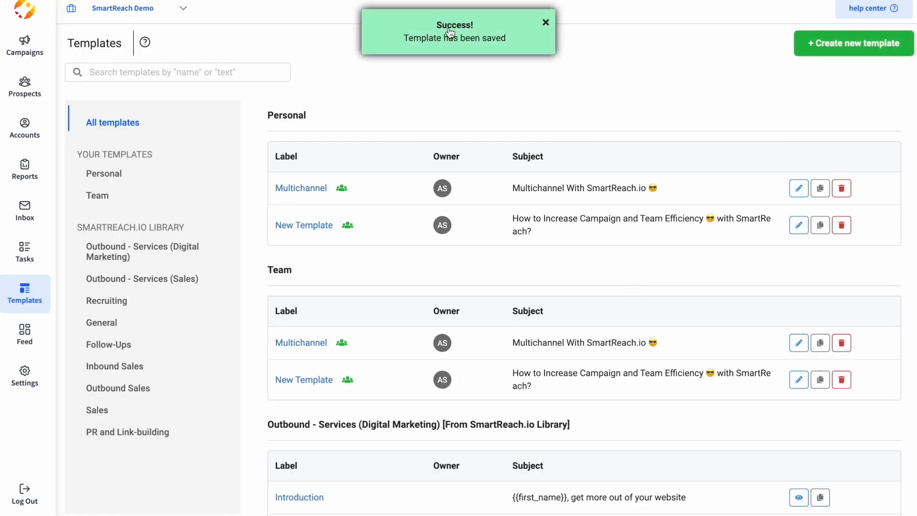
click(24, 46)
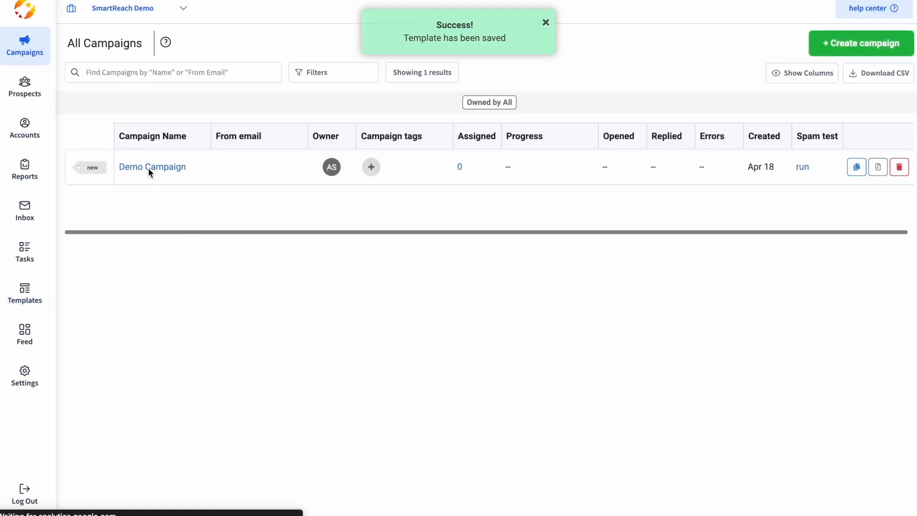
Step: Insert the Personal 'Multichannel' template into Demo Campaign's Day 1 first email
click(148, 168)
click(526, 282)
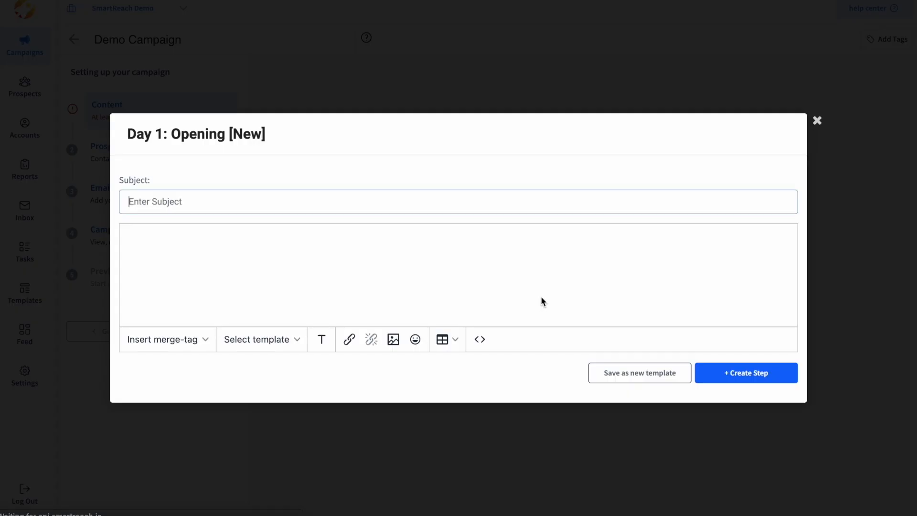
click(271, 339)
mouse_move(286, 111)
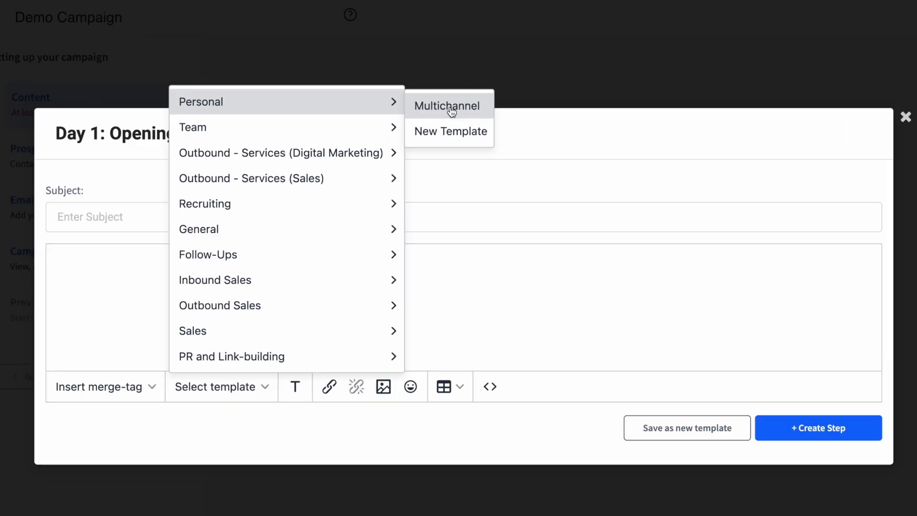
click(445, 112)
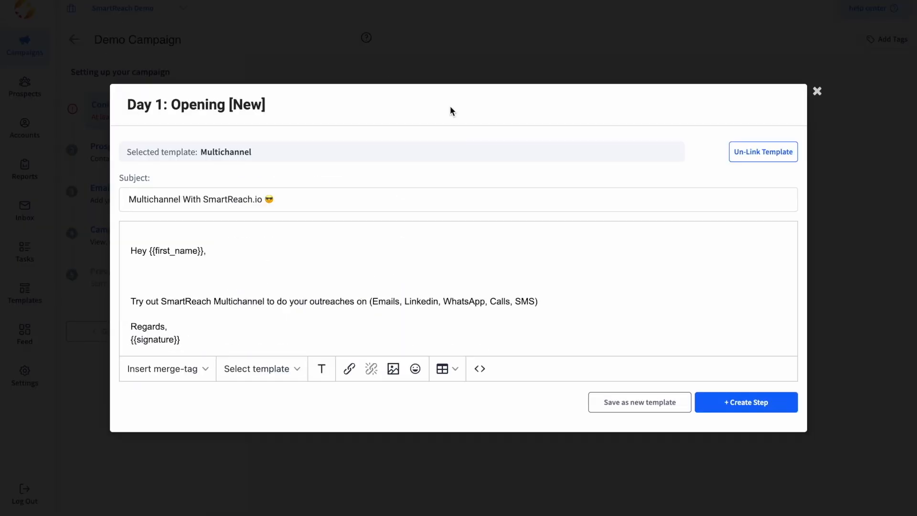
click(148, 235)
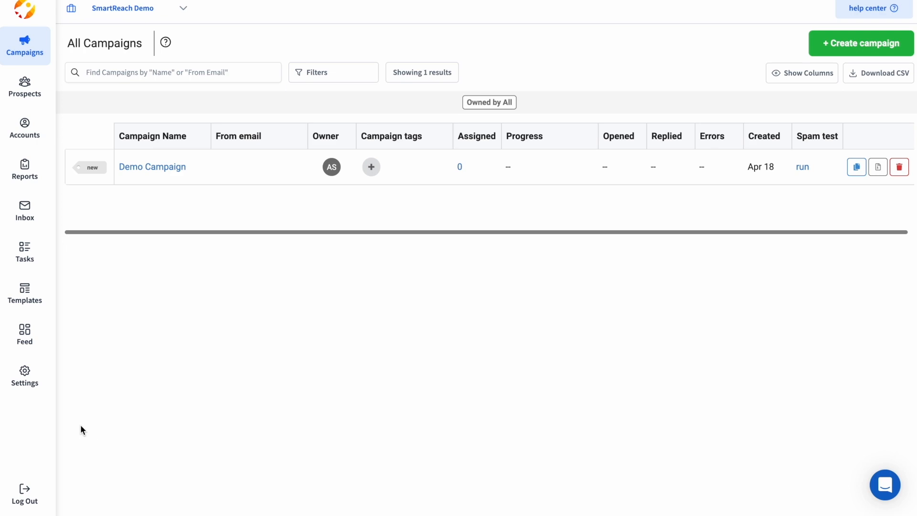
Step: Open Team Settings > Integrations and review the HubSpot, Zoho CRM, Pipedrive and Salesforce connections
mouse_move(34, 384)
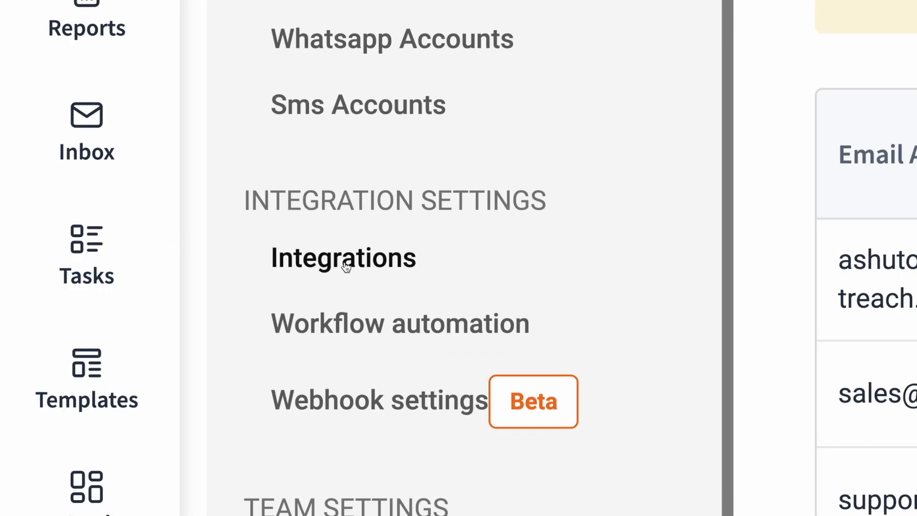
click(347, 266)
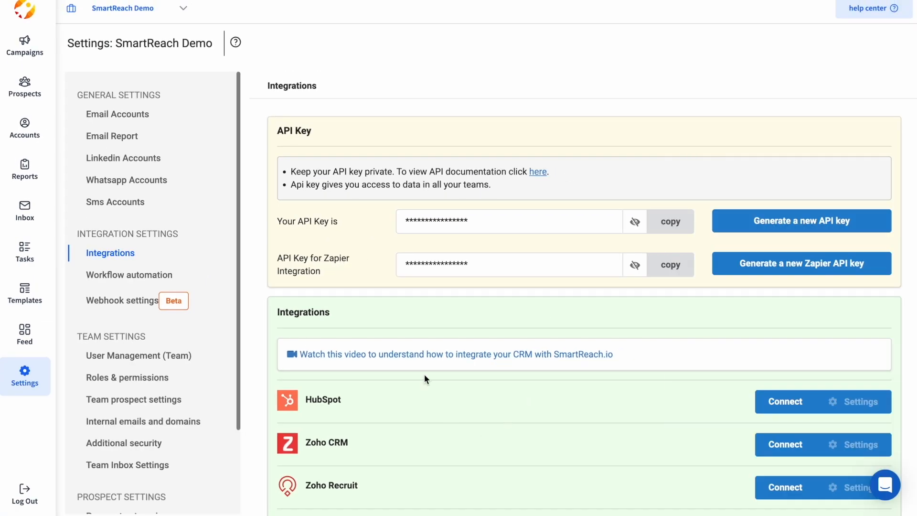
scroll(489, 321, down, 3)
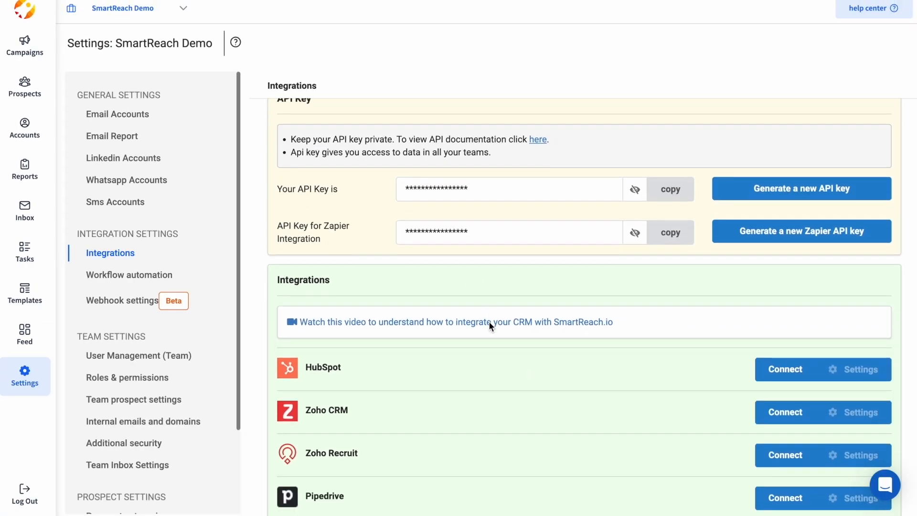
drag(338, 253, 312, 252)
drag(349, 304, 311, 302)
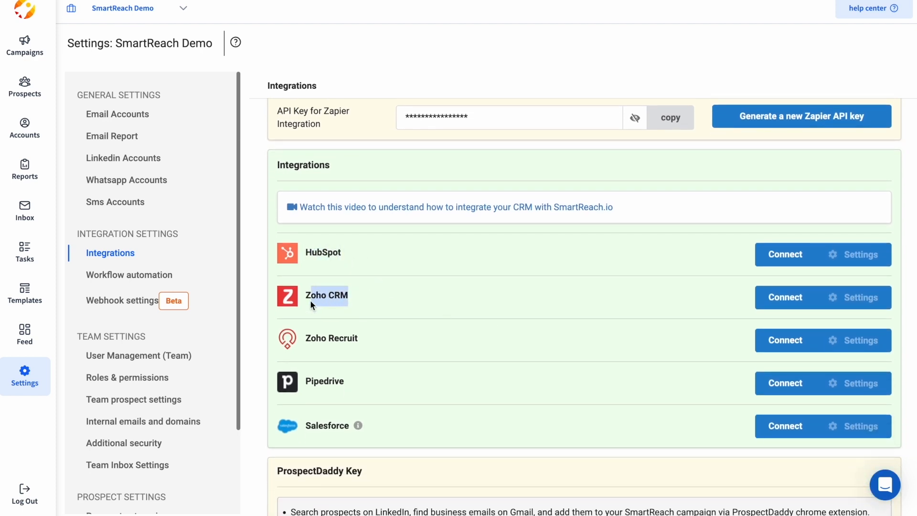
click(393, 340)
drag(373, 384, 302, 384)
drag(390, 425, 304, 426)
click(442, 381)
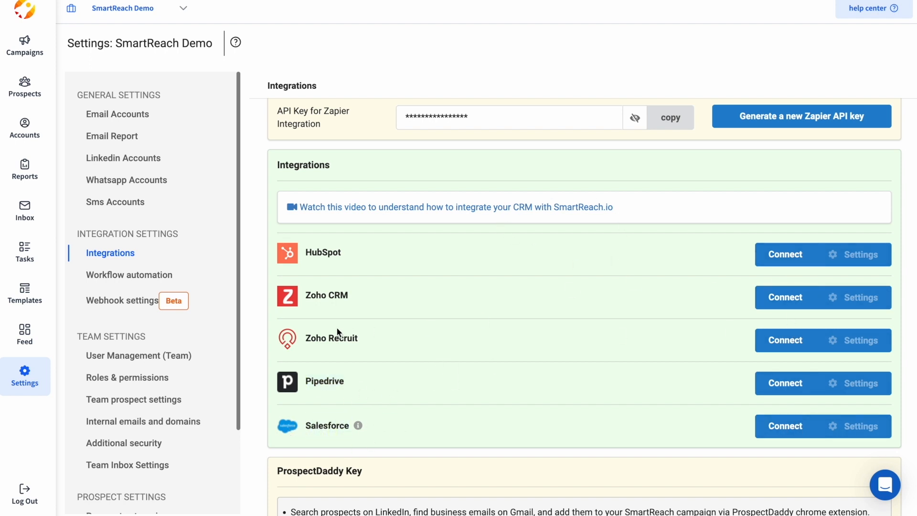
Step: Review the personal API key and Zapier API key labels on the Integrations page
scroll(430, 328, up, 3)
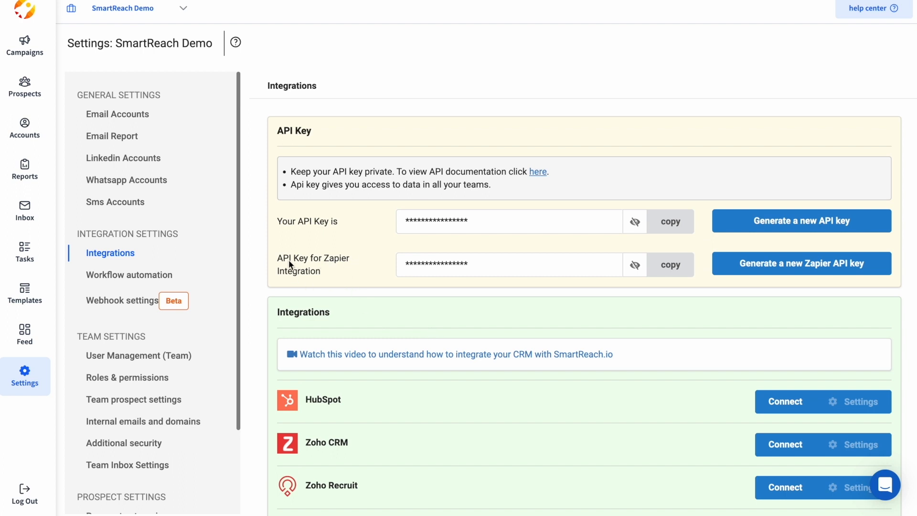
drag(277, 261, 329, 279)
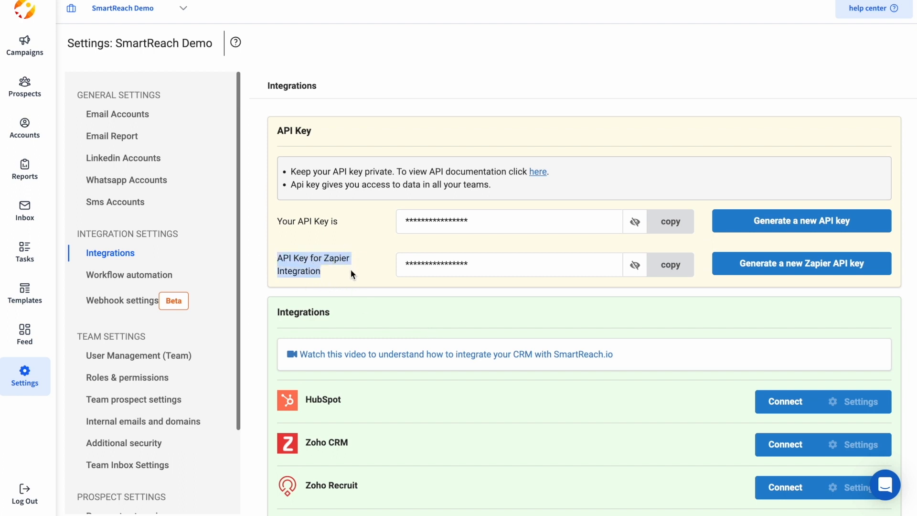
drag(277, 221, 319, 223)
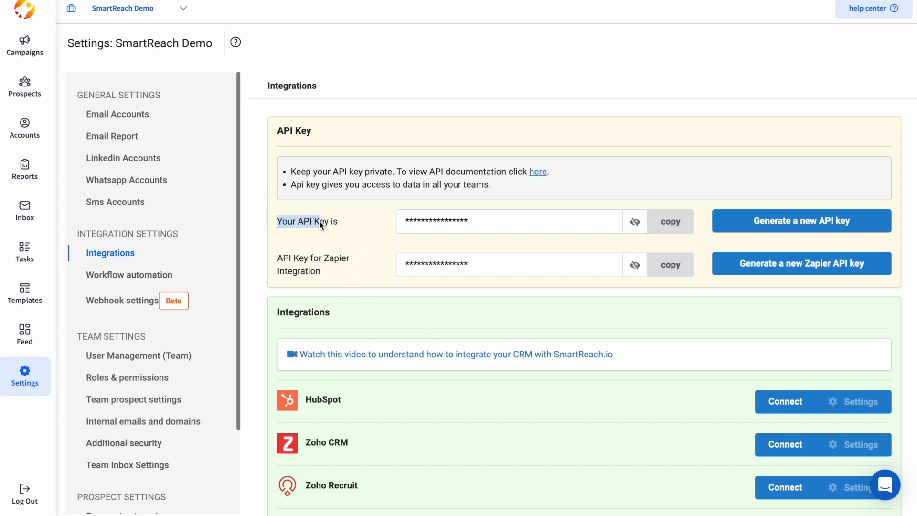
click(355, 227)
scroll(374, 365, down, 3)
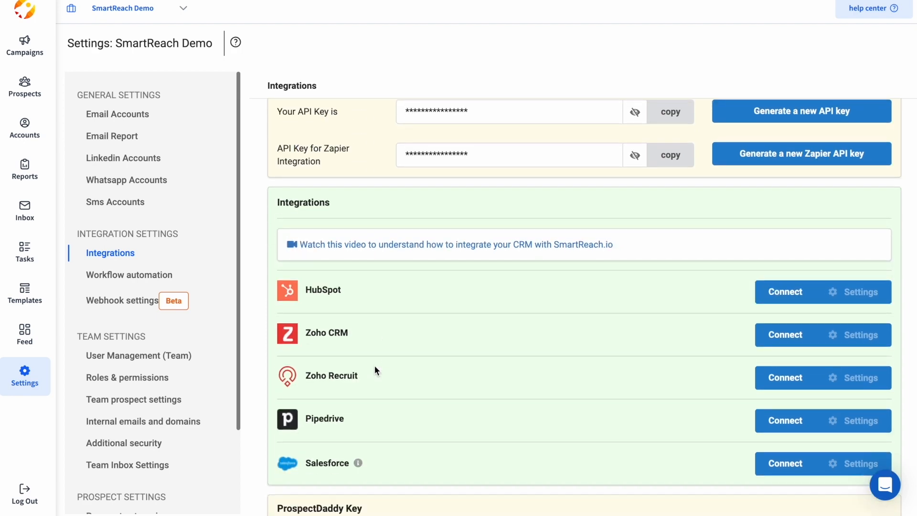
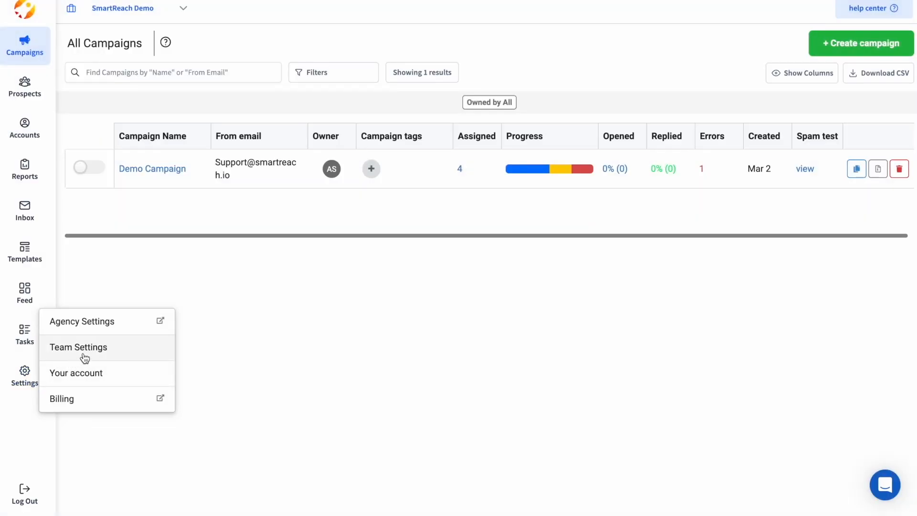
Step: Check the team's members, then the Owner, Admin and Member roles and their permissions
click(92, 353)
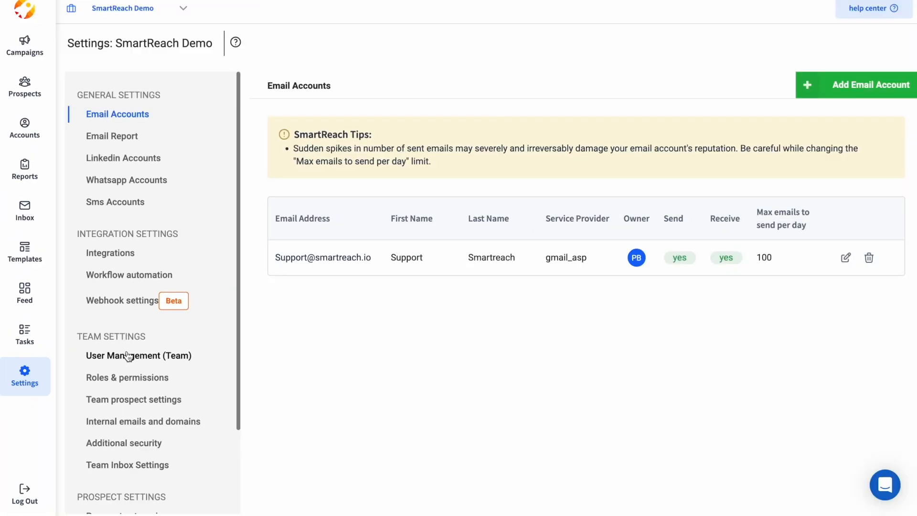
click(127, 357)
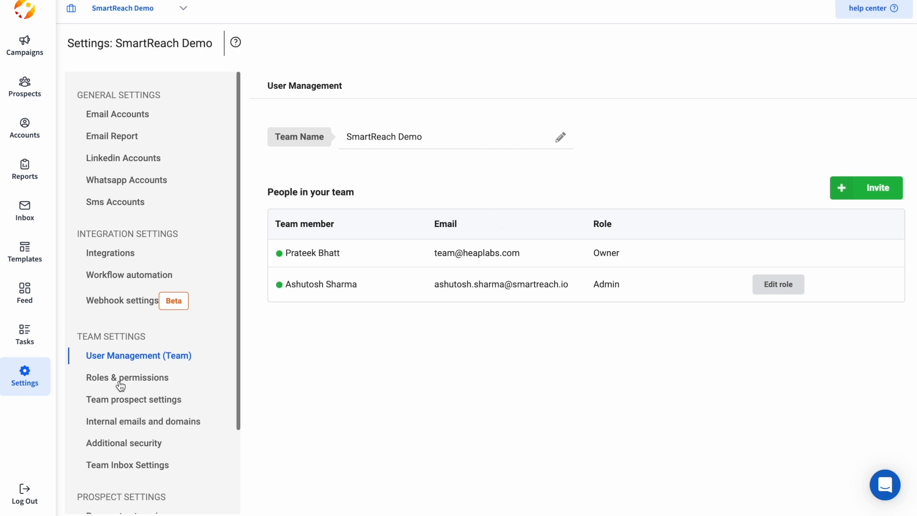
click(144, 381)
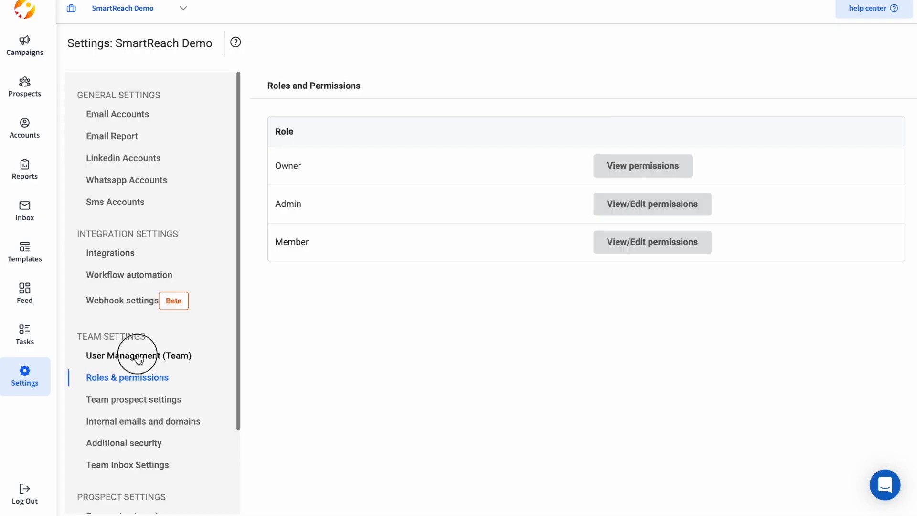
Step: Invite a new teammate as a Member, entering their email, first name and last name
click(136, 354)
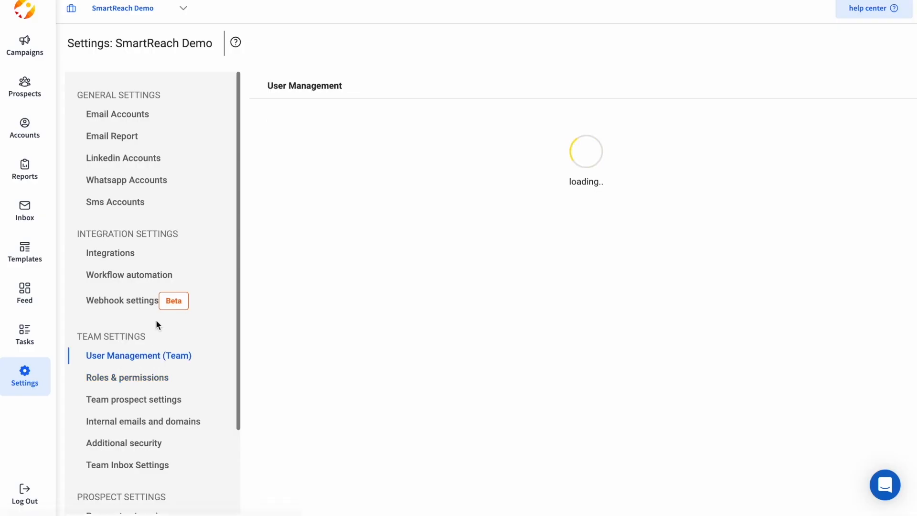
click(879, 195)
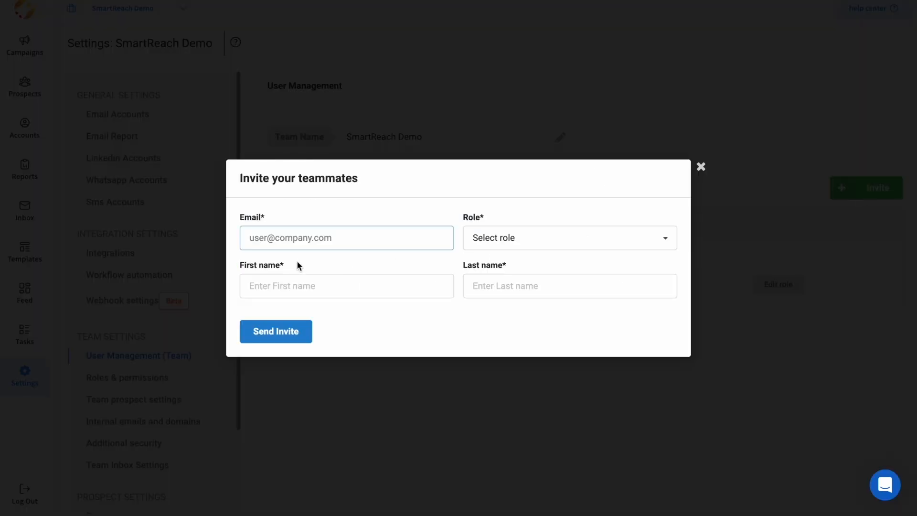
click(299, 243)
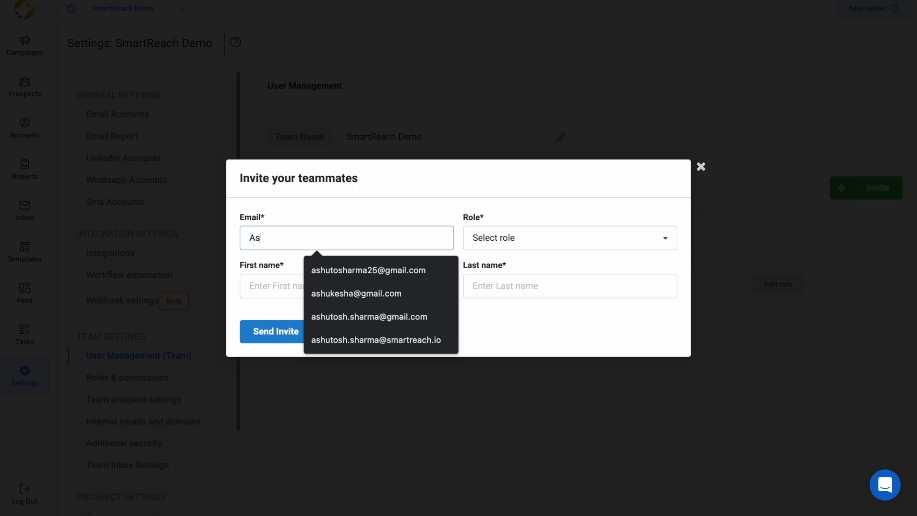
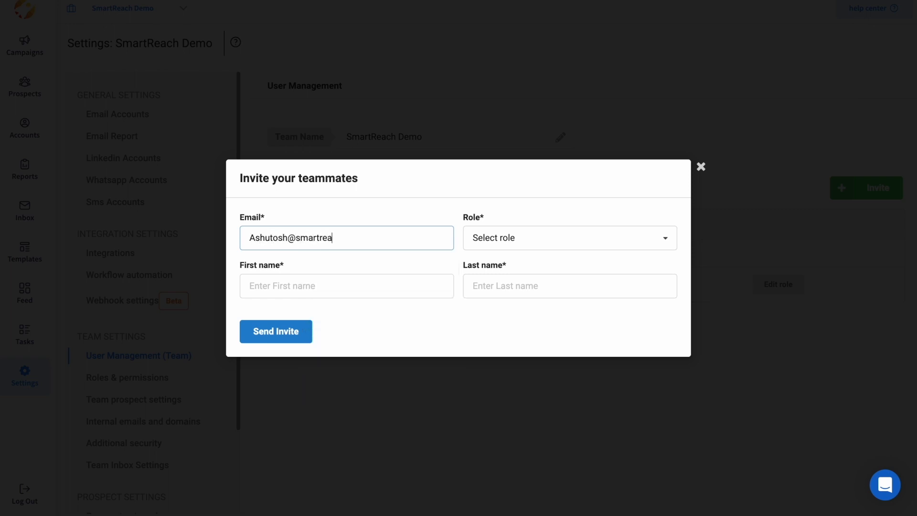
click(491, 250)
click(494, 287)
click(396, 282)
click(348, 314)
click(491, 286)
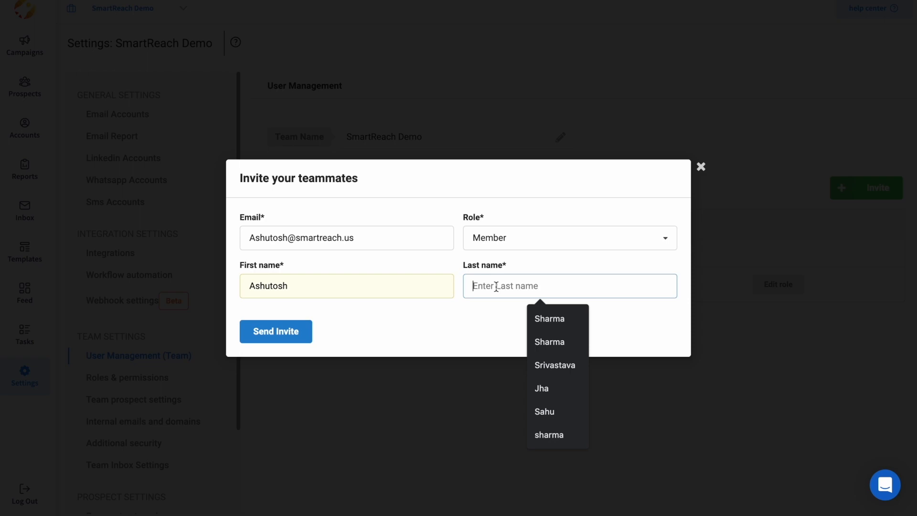
click(537, 321)
click(266, 330)
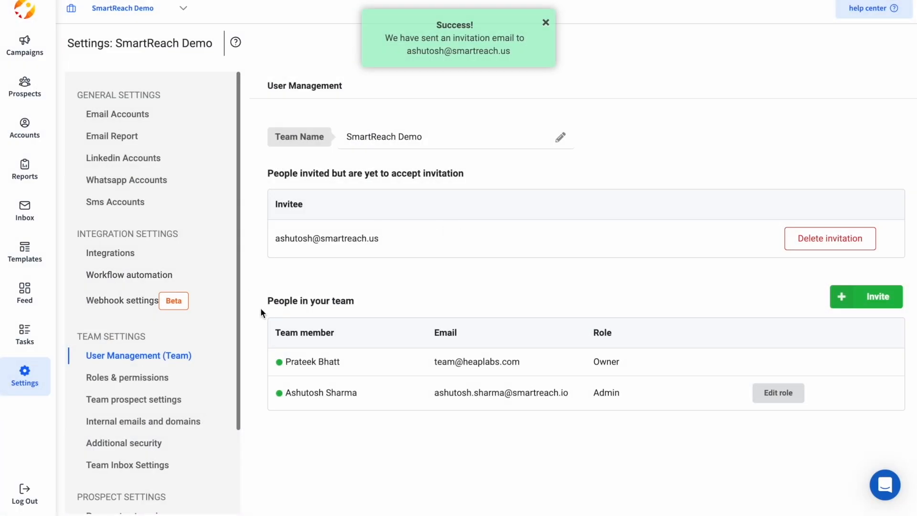
Step: Change the Admin role's View Prospects and Edit prospects access from all to no_access
click(113, 377)
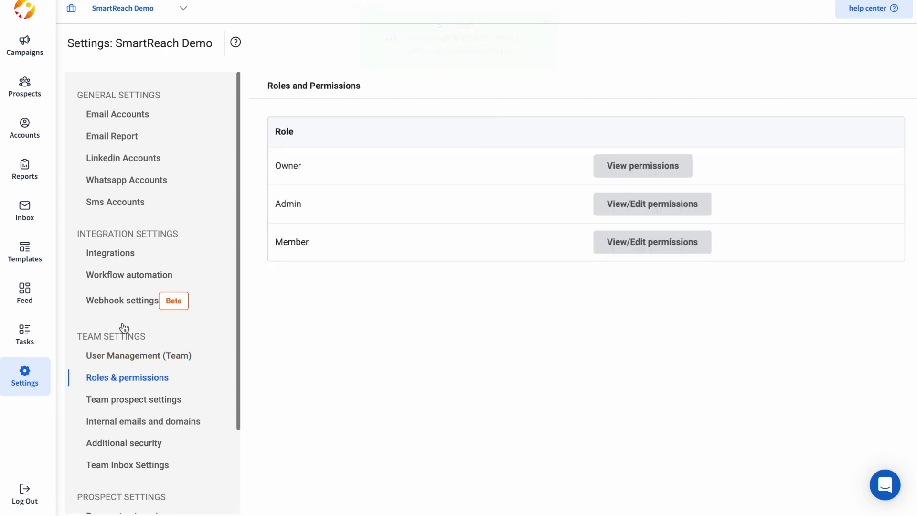
click(636, 204)
scroll(540, 448, down, 6)
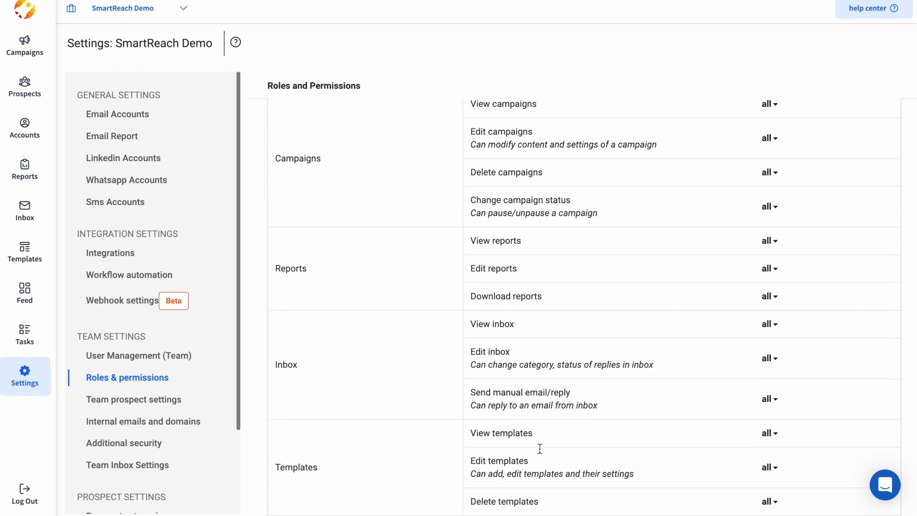
scroll(759, 169, up, 4)
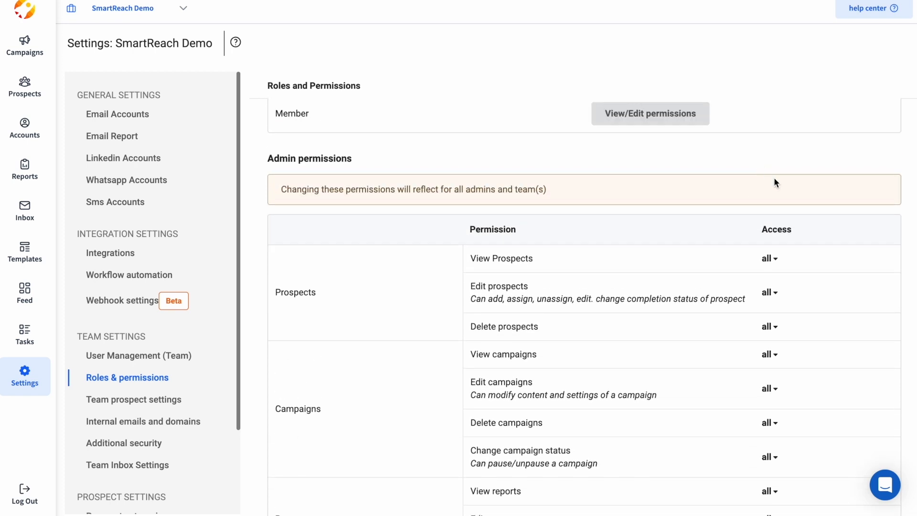
click(768, 262)
click(790, 330)
click(770, 293)
click(779, 357)
scroll(712, 363, down, 5)
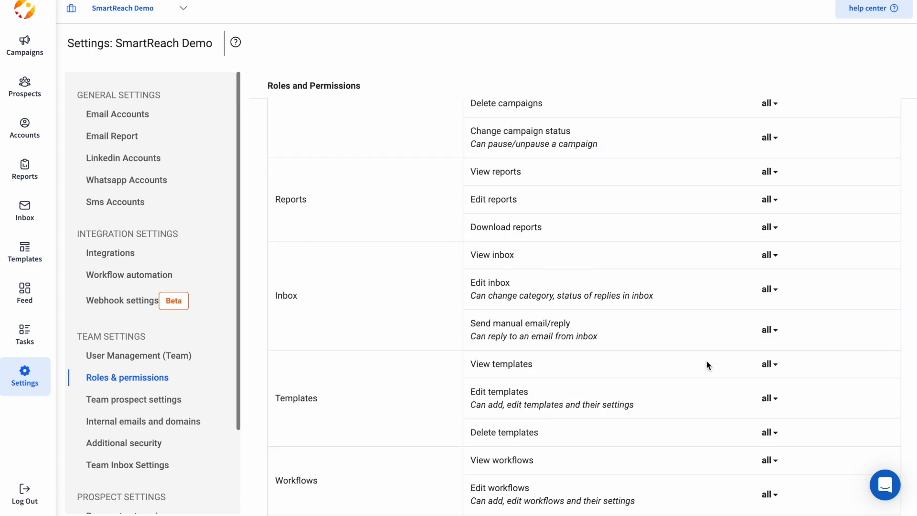
scroll(707, 362, down, 10)
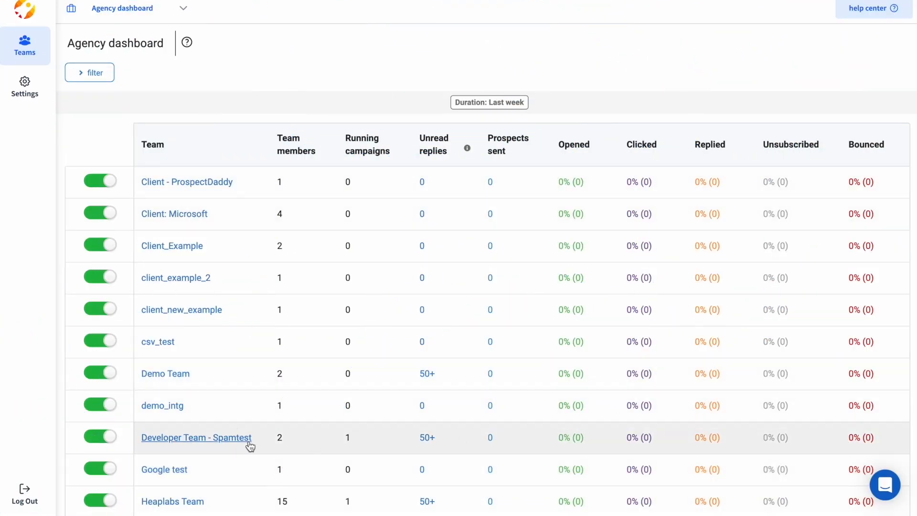
Step: Review the Agency dashboard's Team, Team members and Running campaigns columns for each client team
scroll(249, 445, down, 5)
scroll(249, 444, up, 5)
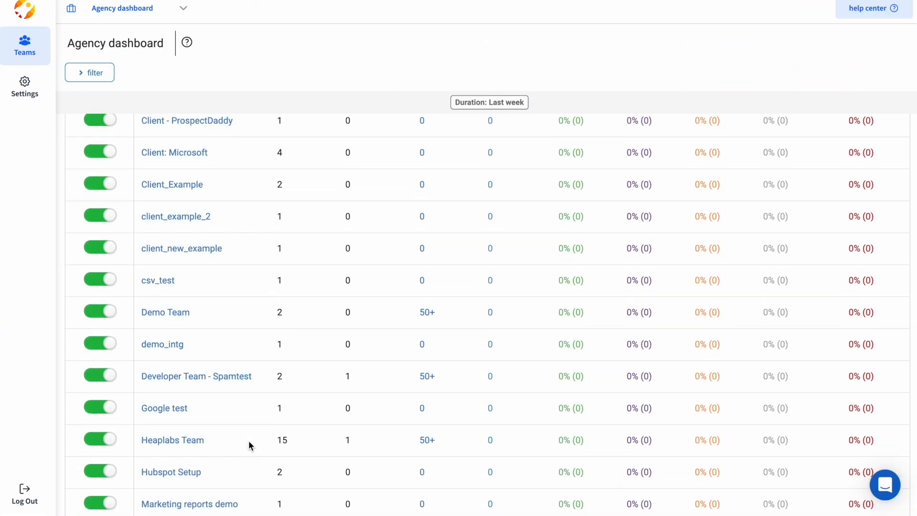
drag(137, 143, 168, 145)
click(184, 147)
drag(266, 137, 395, 154)
click(328, 160)
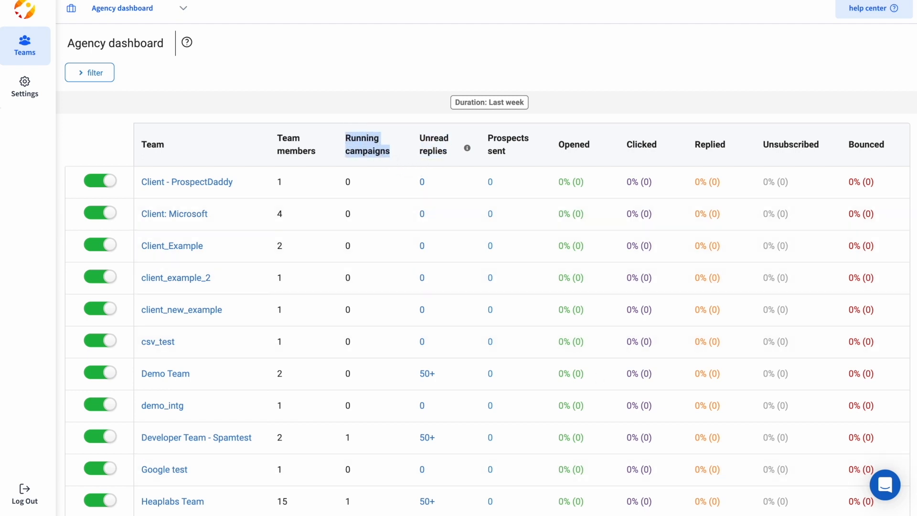
click(31, 168)
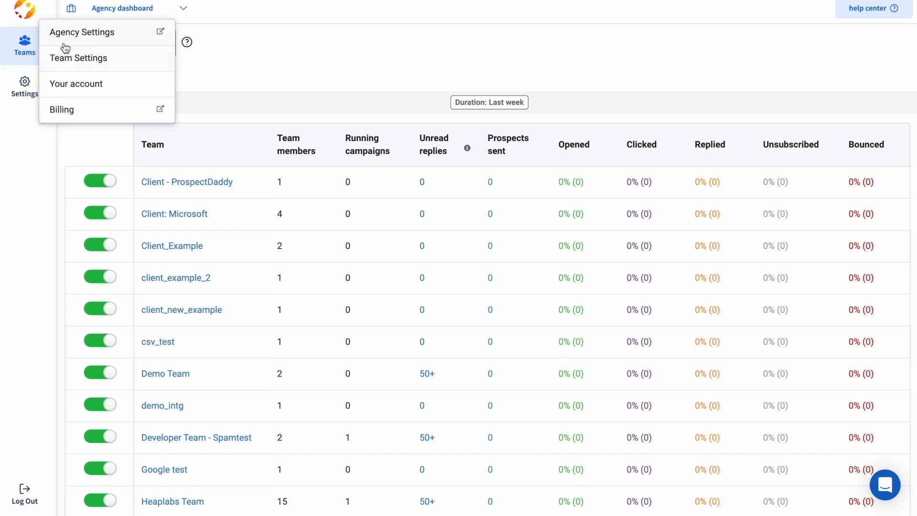
scroll(322, 285, down, 1)
scroll(225, 213, up, 1)
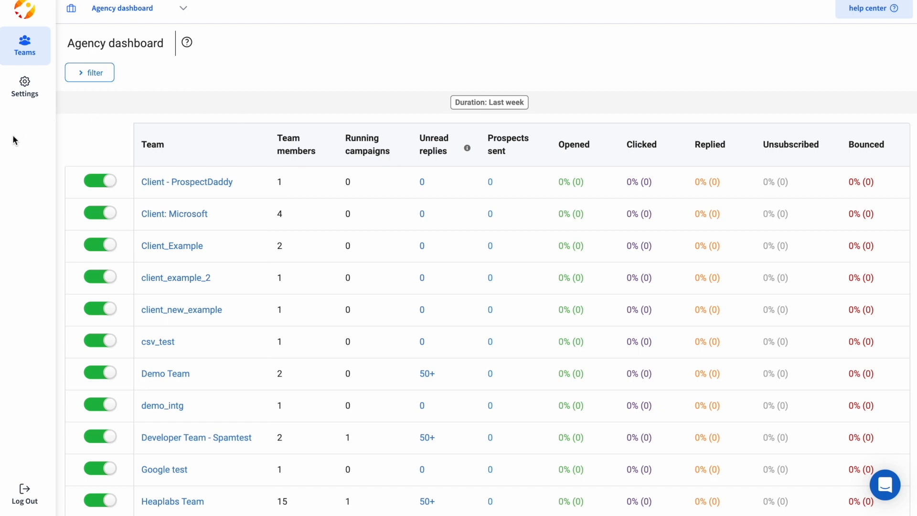
click(25, 88)
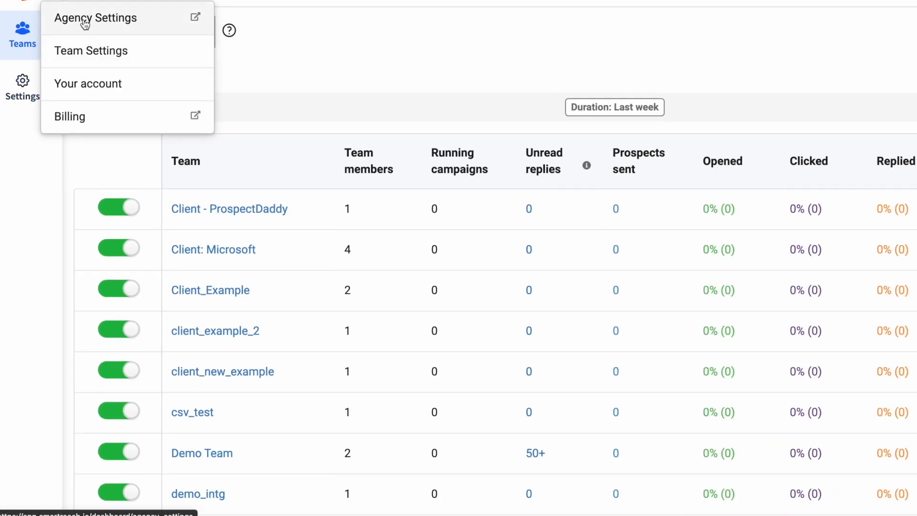
Step: Check the Client: Microsoft team's four Owner and Admin members, then go back to all teams
click(85, 22)
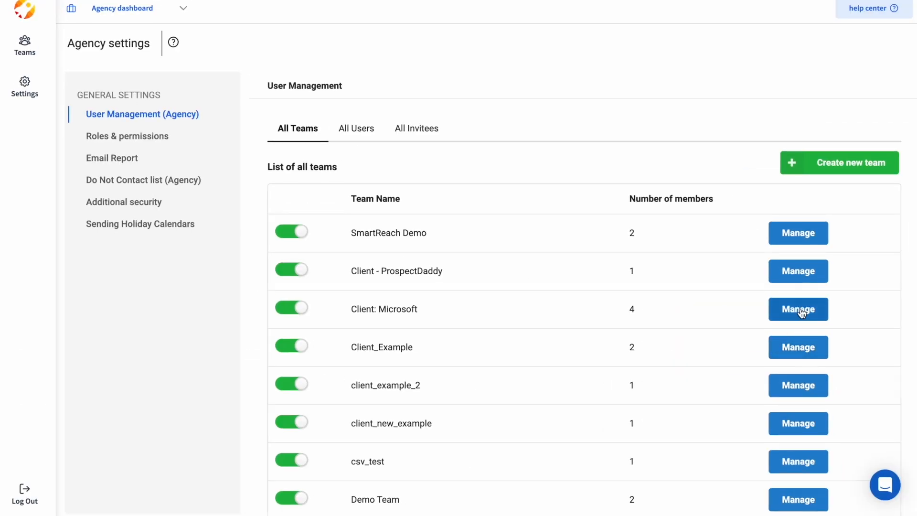
click(800, 311)
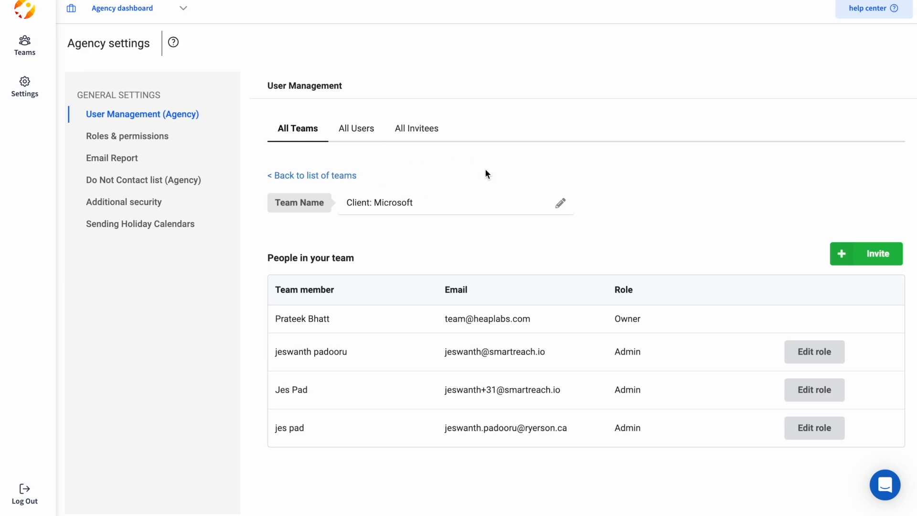
click(181, 119)
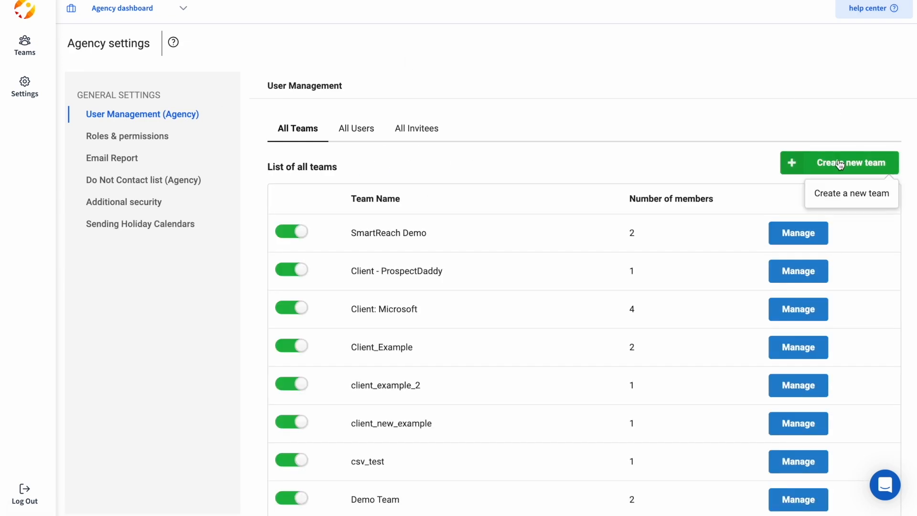
Step: Create a new agency team named 'New team SmartReach'
click(839, 164)
click(296, 281)
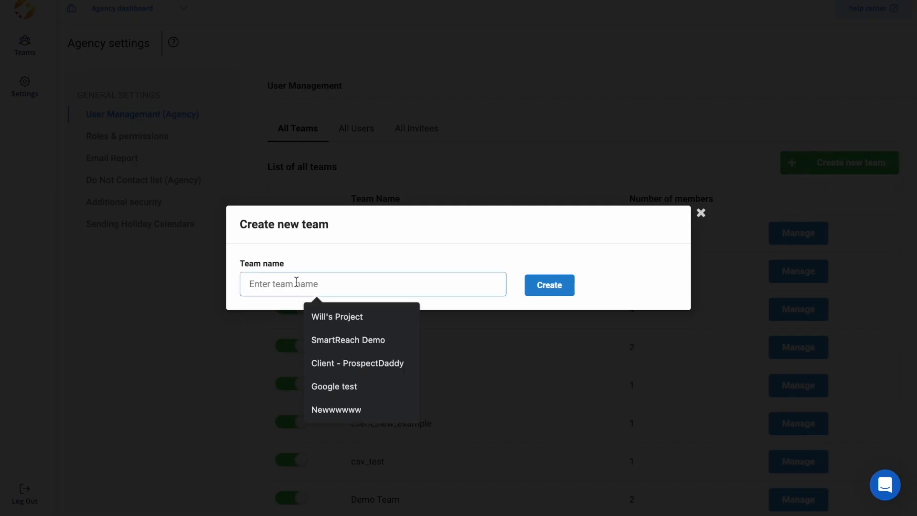
text(New team SmartReach)
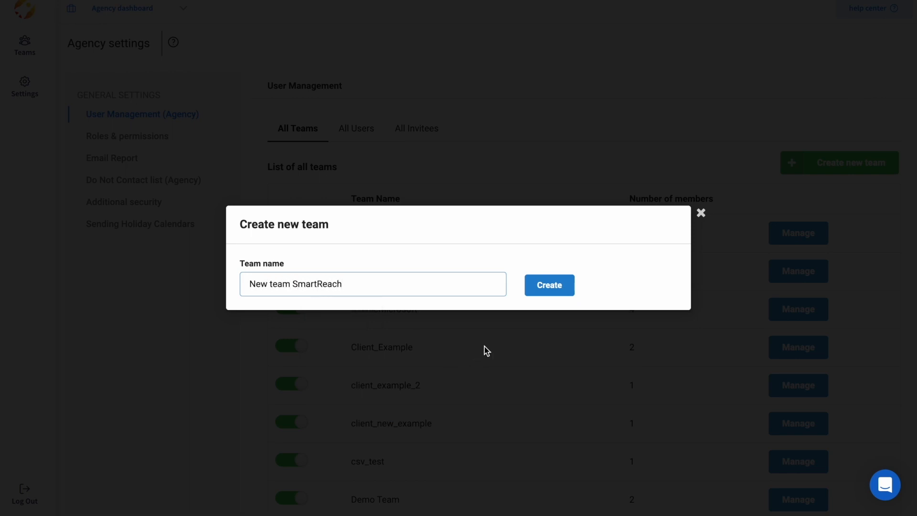
click(537, 288)
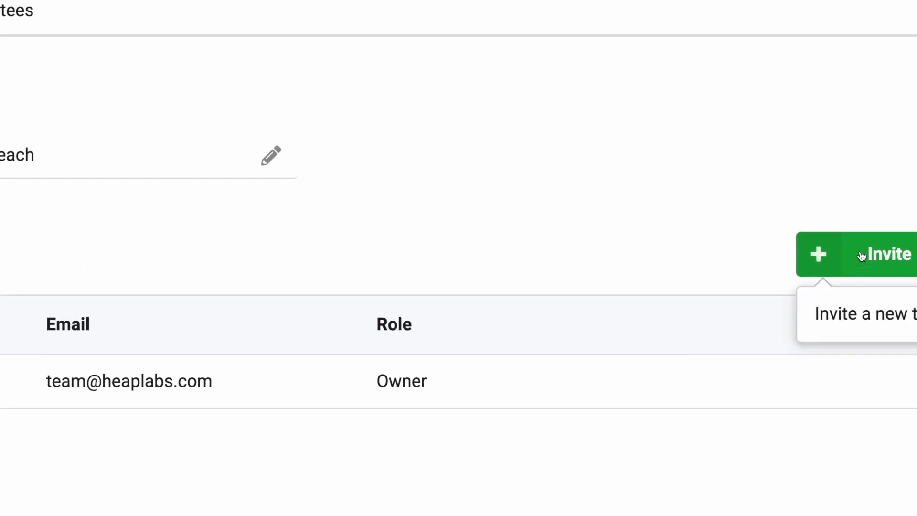
Step: Look through the agency Email Report, Do Not Contact list and Additional security pages
click(114, 159)
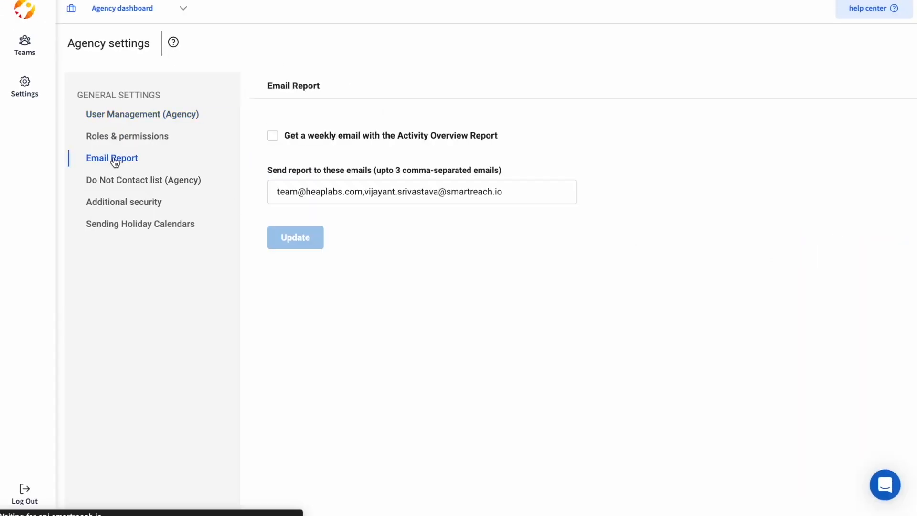
click(139, 186)
click(142, 200)
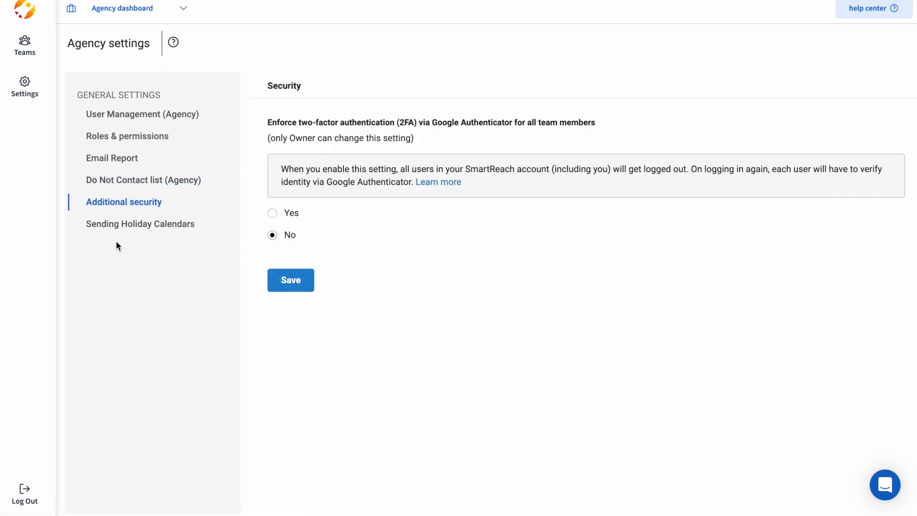
Step: Open the agency's Sending Holiday Calendars page
click(140, 223)
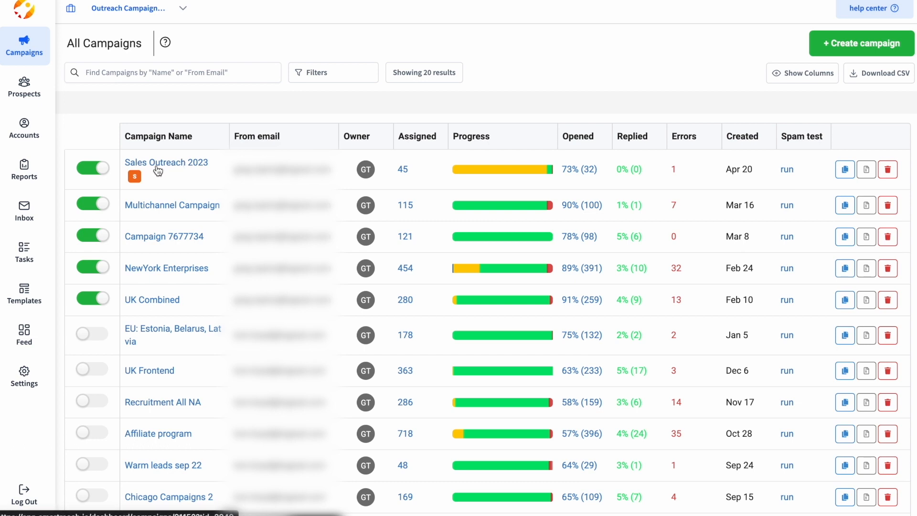
Step: Check the NewYork Enterprises report: 441 prospects contacted, 3% bounced and 90% opened
click(157, 166)
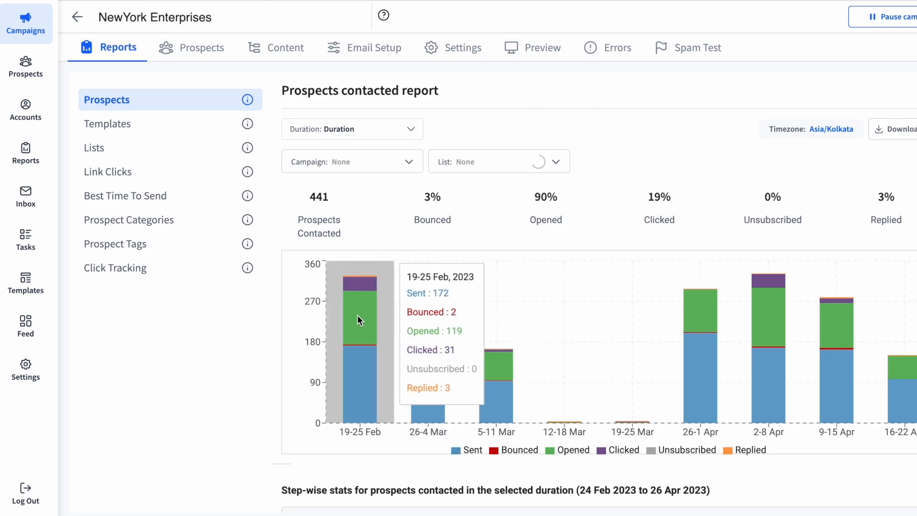
mouse_move(415, 319)
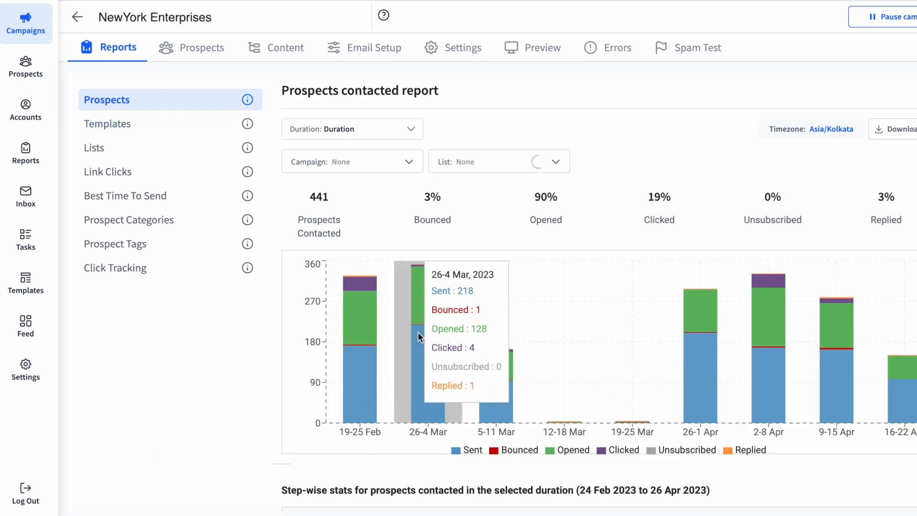
drag(293, 218, 346, 231)
click(406, 218)
drag(406, 220, 453, 220)
drag(535, 219, 606, 221)
click(607, 219)
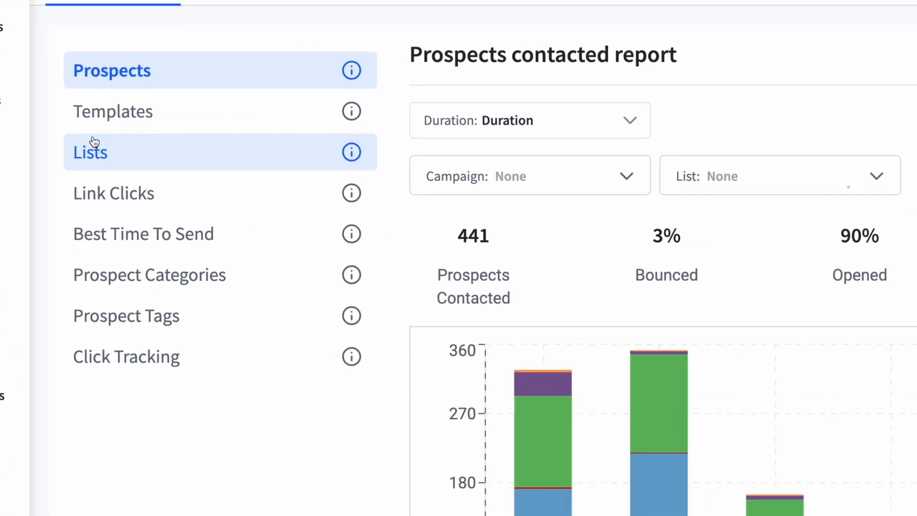
Step: Browse the campaign's Templates, Lists, Link Clicks and Best Time To Send reports
click(135, 120)
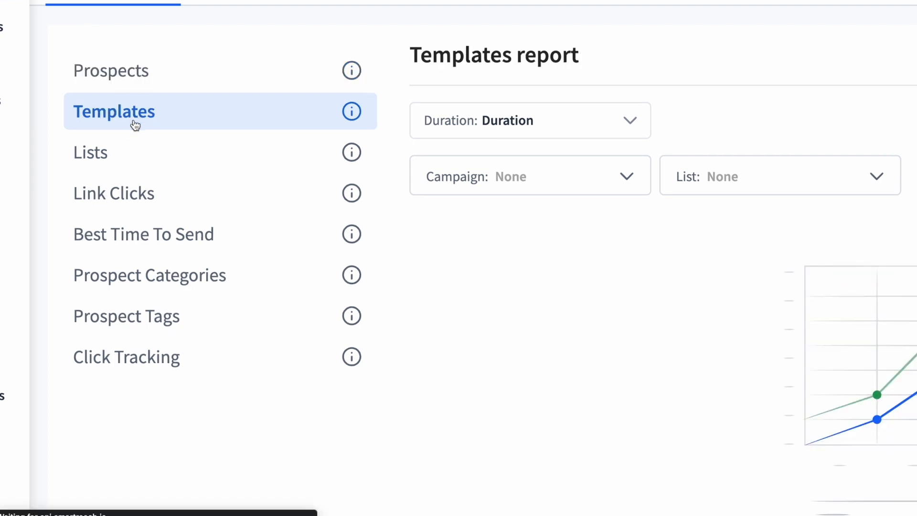
click(127, 152)
click(143, 193)
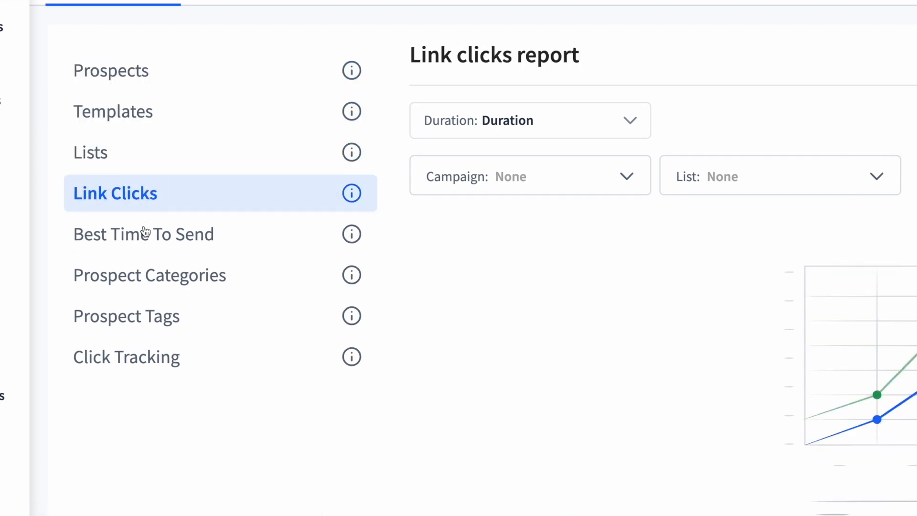
click(149, 239)
mouse_move(355, 234)
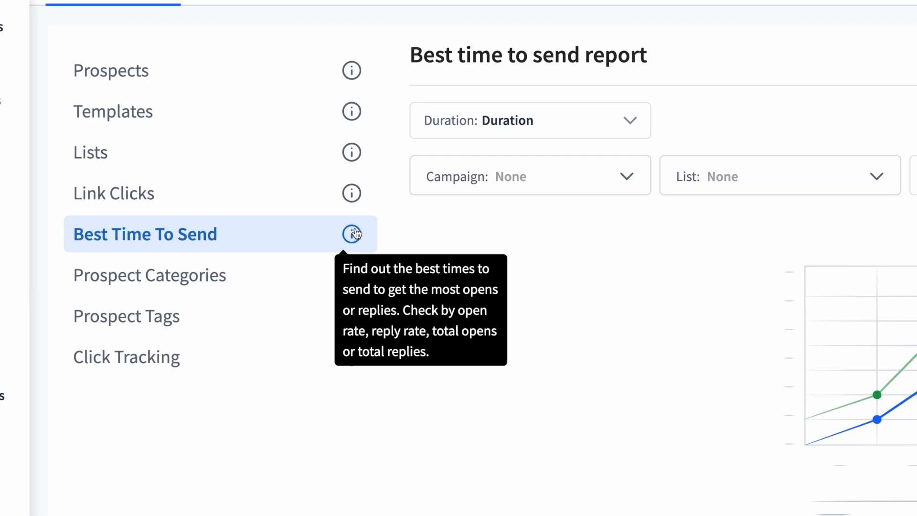
mouse_move(356, 152)
mouse_move(352, 70)
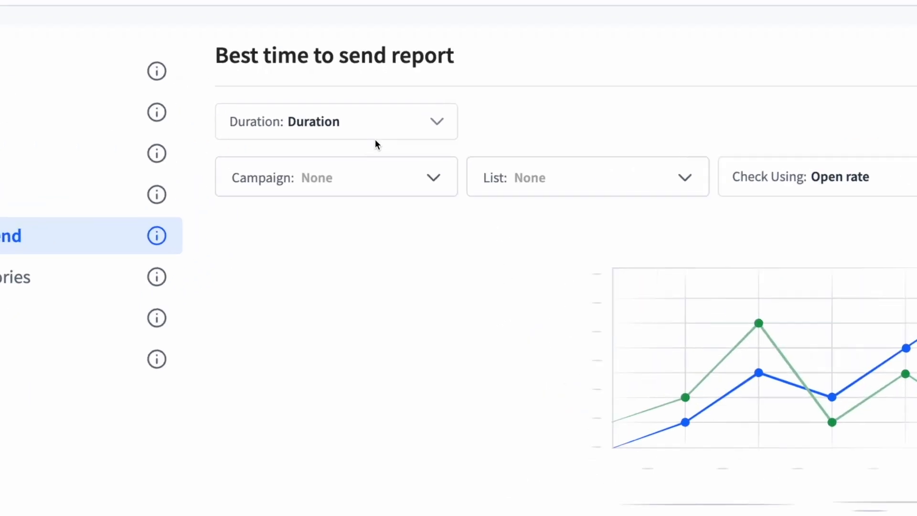
Step: Check the Best Time To Send report's Duration choices, leaving the selection unchanged
click(344, 123)
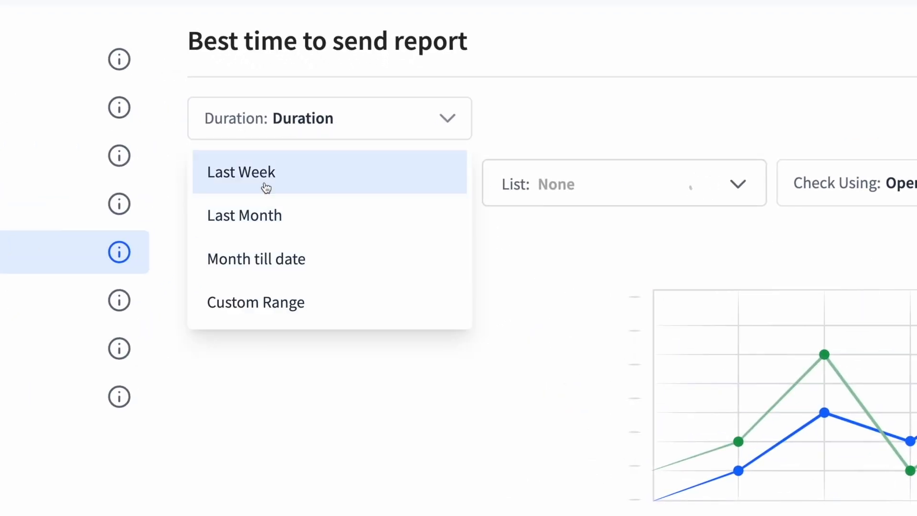
click(856, 104)
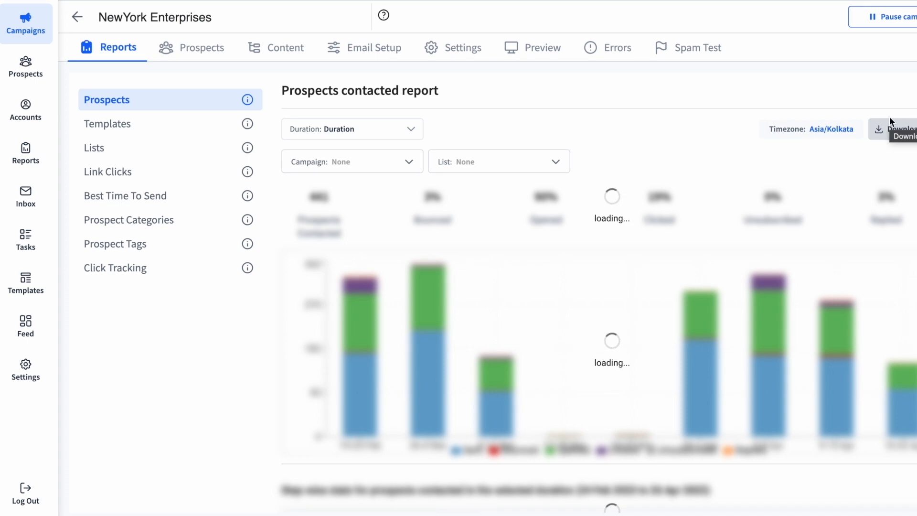
mouse_move(338, 353)
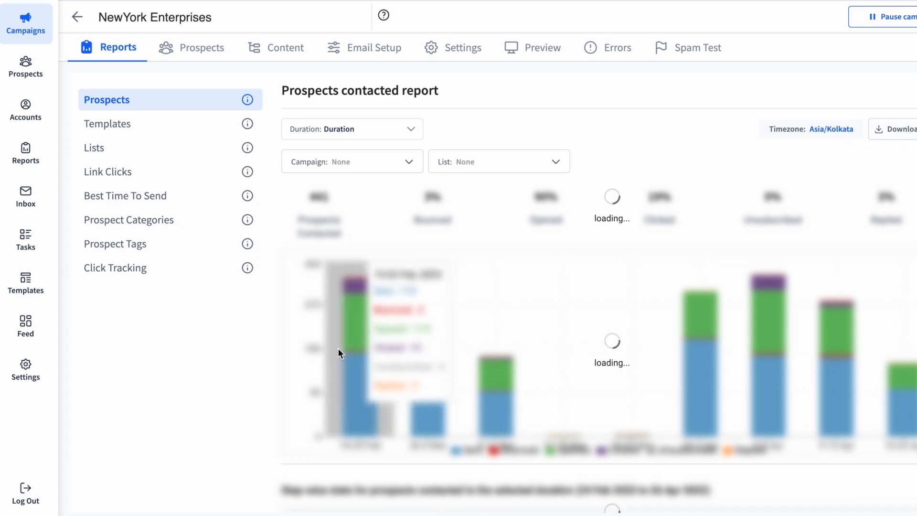
scroll(338, 348, up, 1)
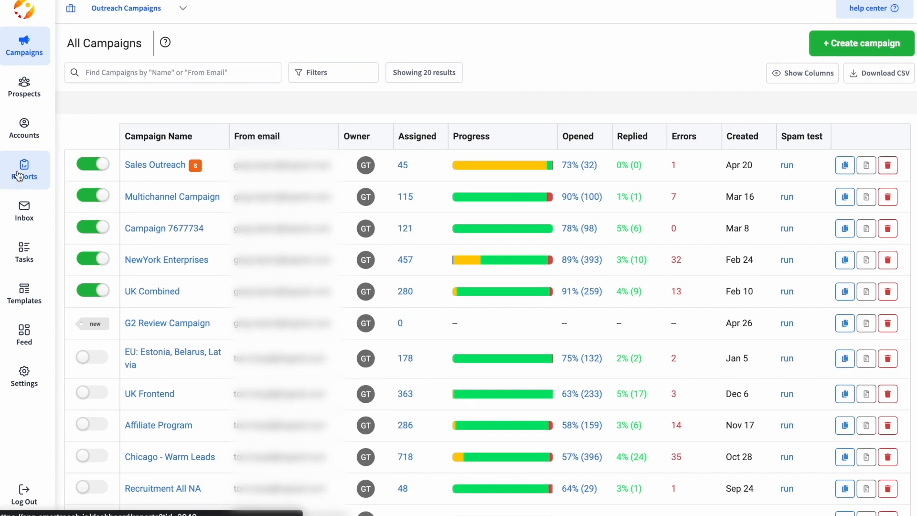
Step: Open the account-wide Reports and read the info tooltips on each report summary
click(69, 165)
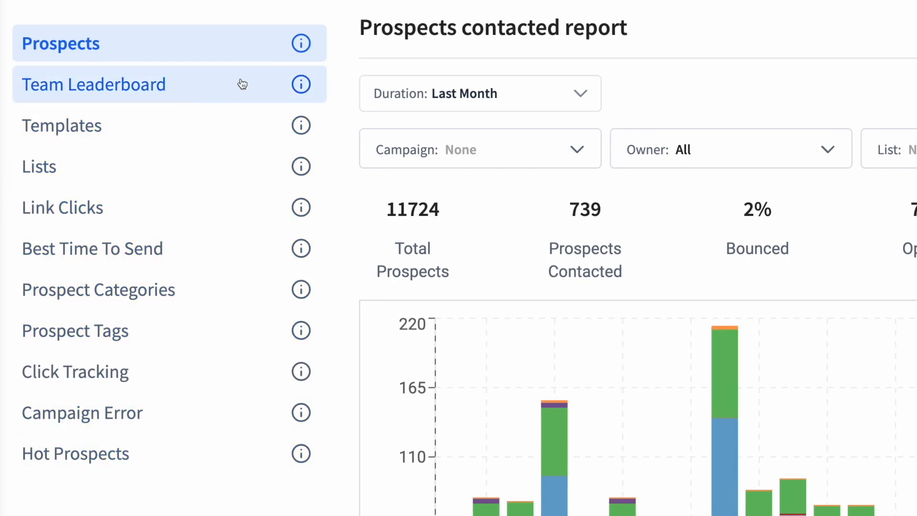
mouse_move(305, 143)
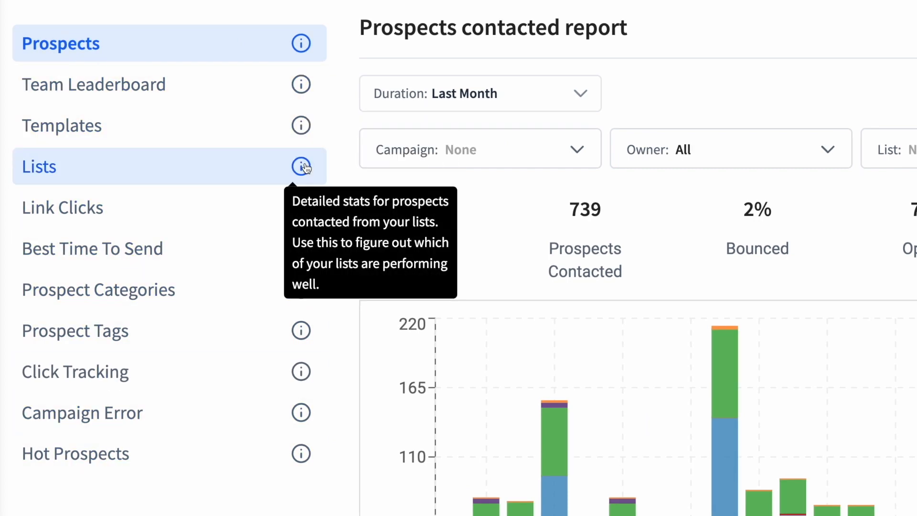
mouse_move(303, 265)
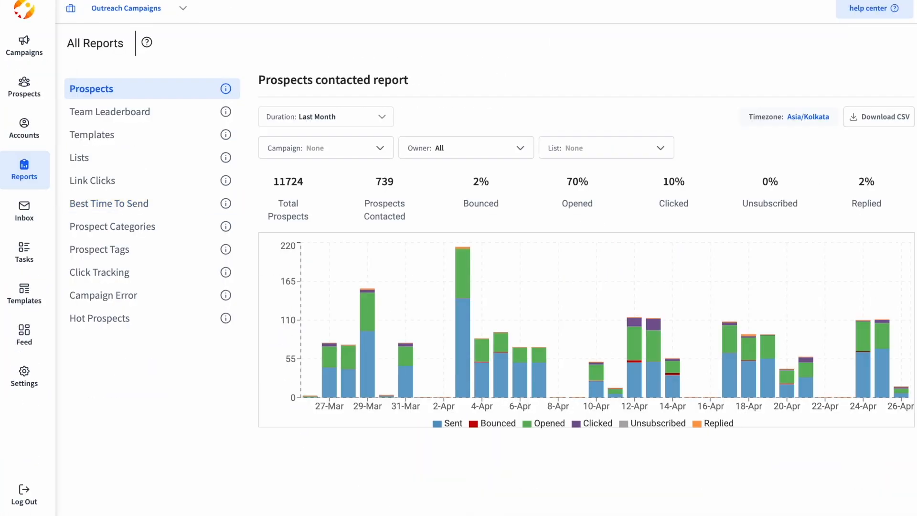
mouse_move(319, 197)
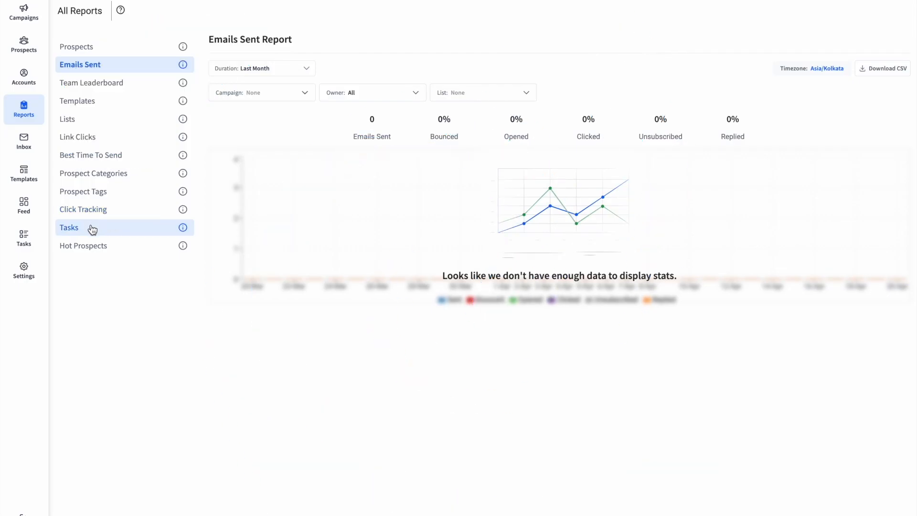
Step: Show the Tasks report for Last 3 Months, e.g. LinkedIn 37.50% and Whatsapp 37.04% completion
click(92, 231)
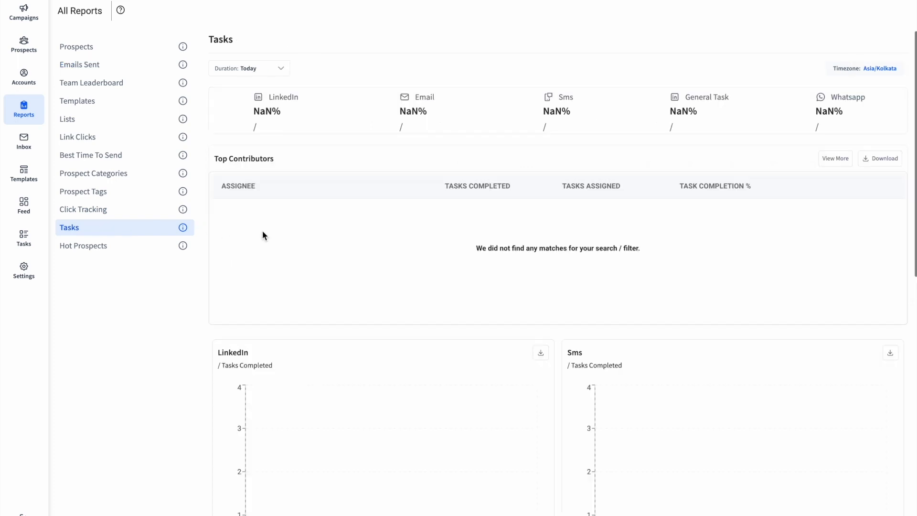
click(274, 74)
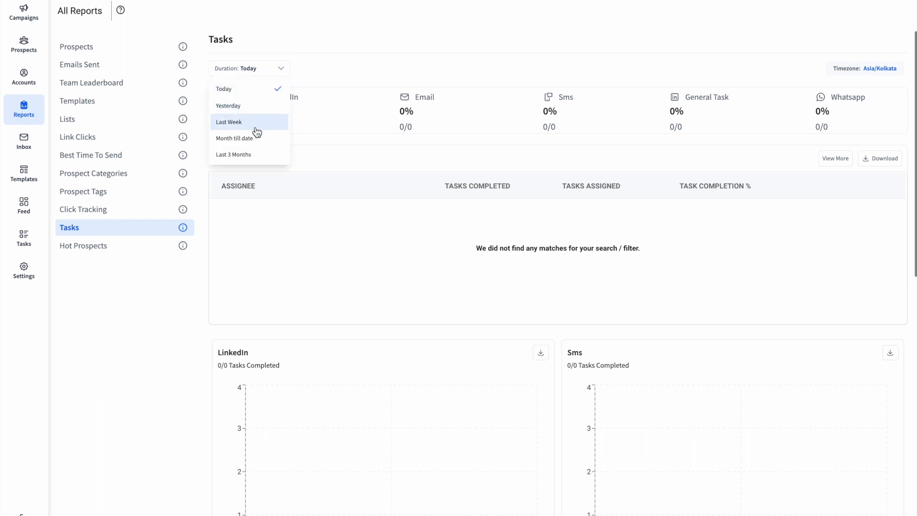
click(243, 157)
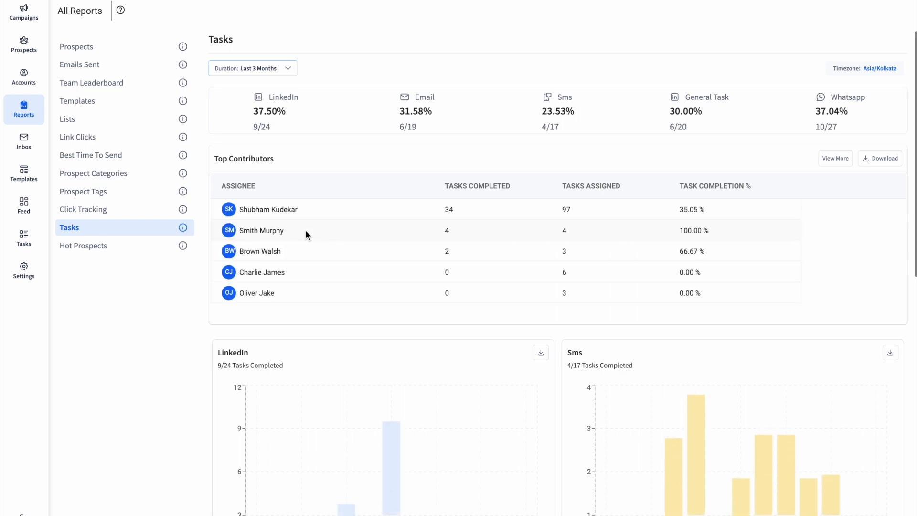
scroll(306, 231, down, 1)
scroll(305, 234, down, 2)
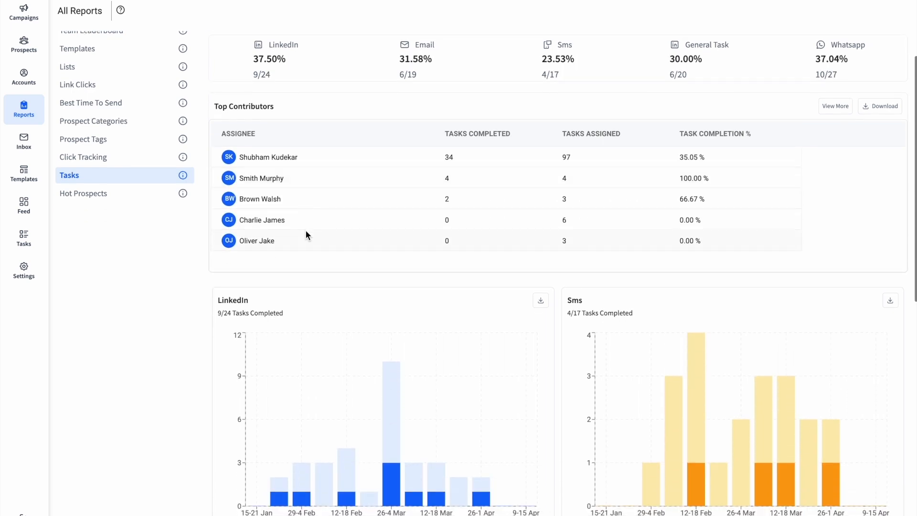
scroll(306, 234, down, 5)
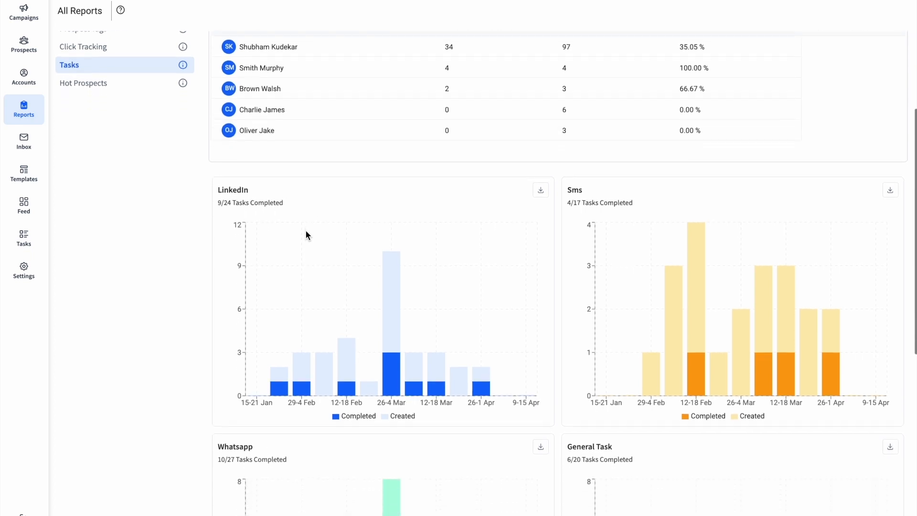
scroll(307, 233, down, 6)
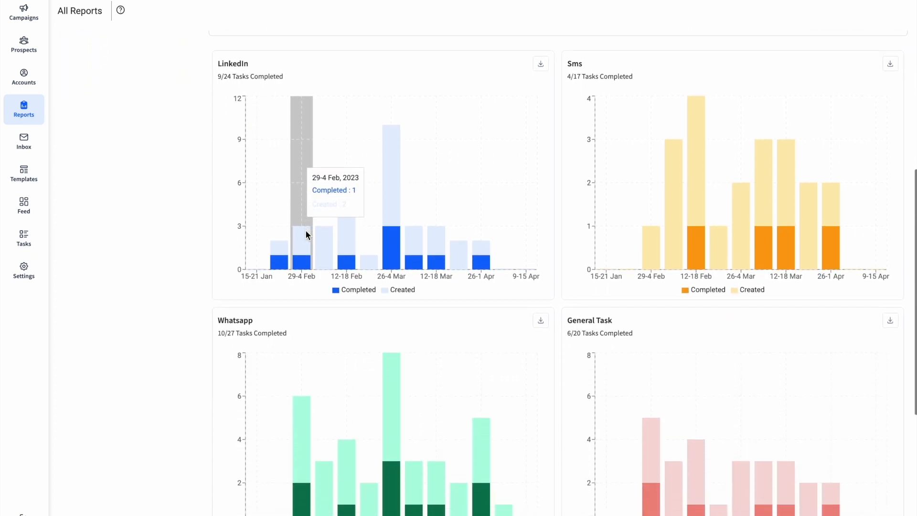
scroll(305, 234, down, 6)
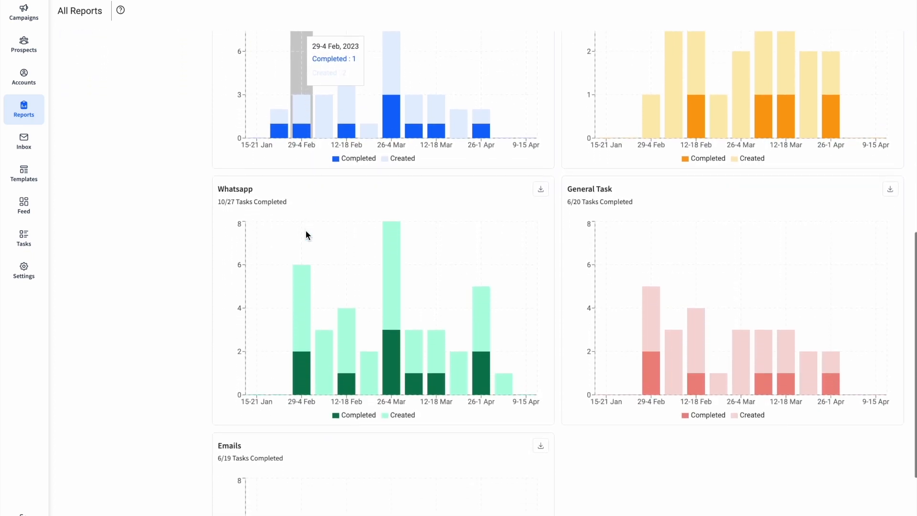
scroll(305, 234, down, 5)
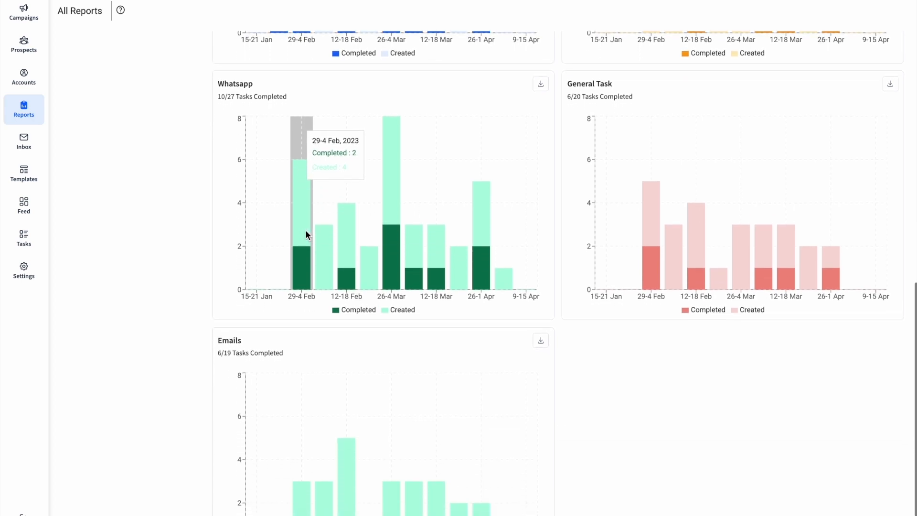
scroll(305, 234, down, 1)
scroll(395, 265, up, 20)
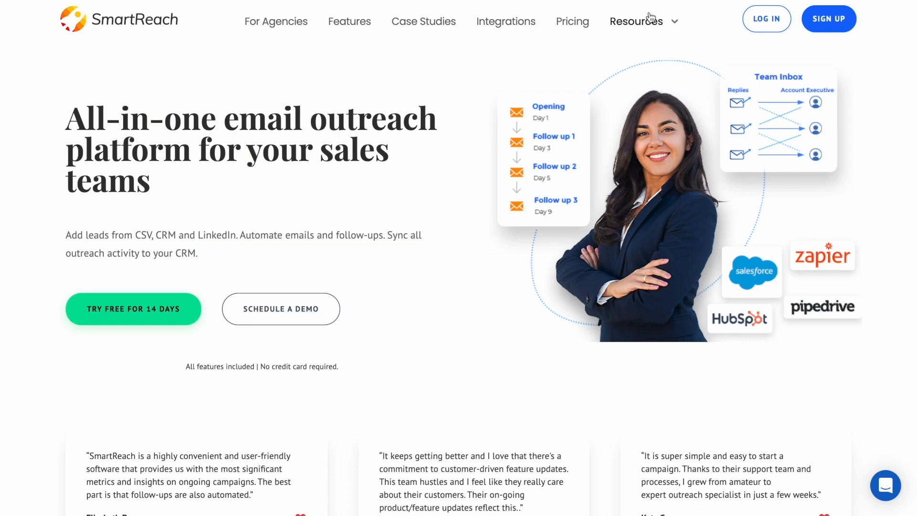
Step: Expand the Resources menu on the SmartReach home page to reveal Help center and Blog
mouse_move(645, 21)
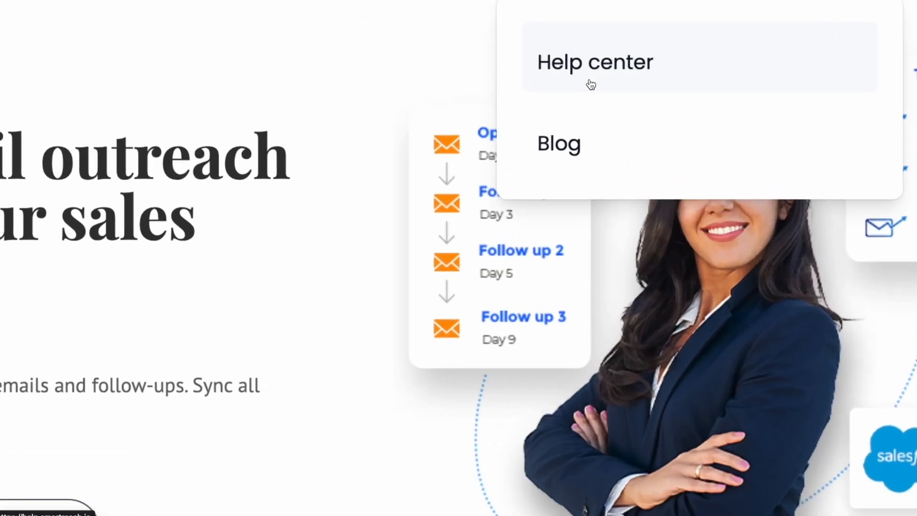